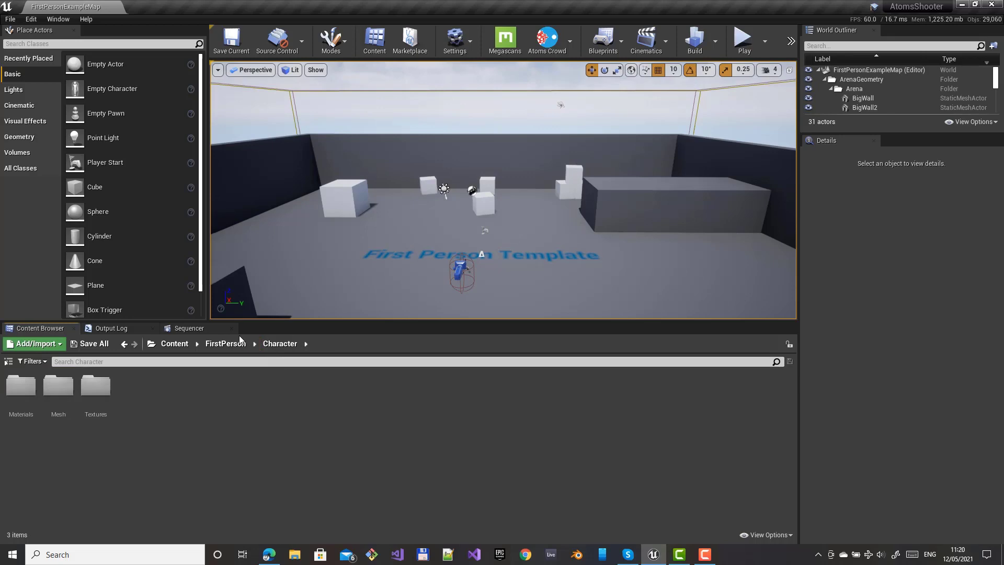
Open the mannequin's Mesh folder under Content > AnimStarterPack > UE4_Mannequin.
click(225, 343)
click(174, 343)
double_click(20, 385)
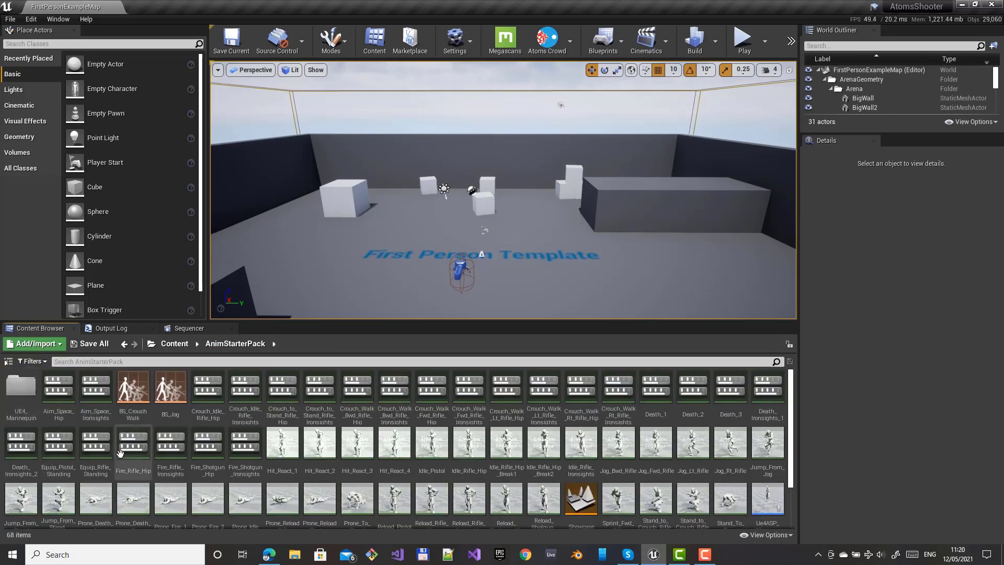
double_click(21, 387)
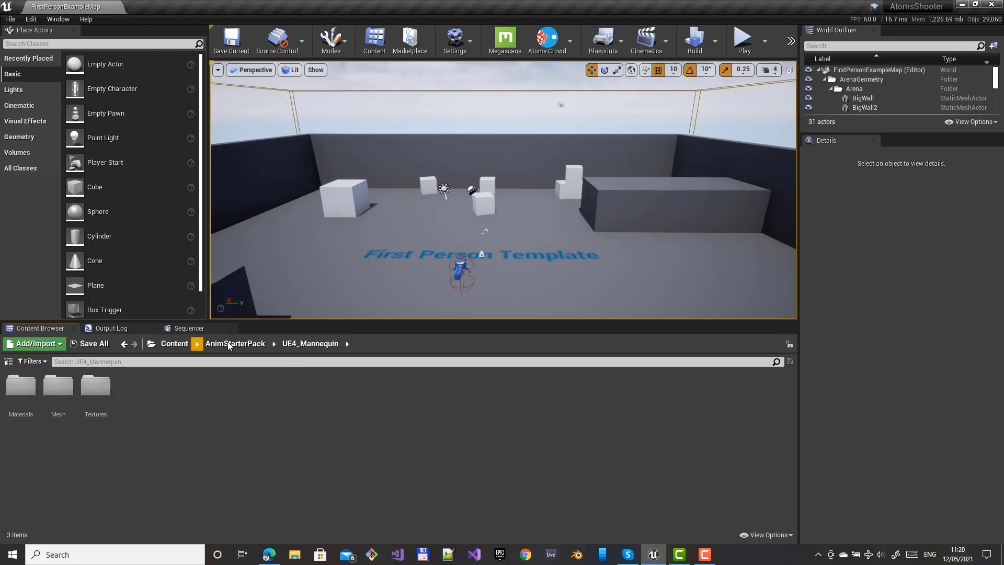
double_click(58, 387)
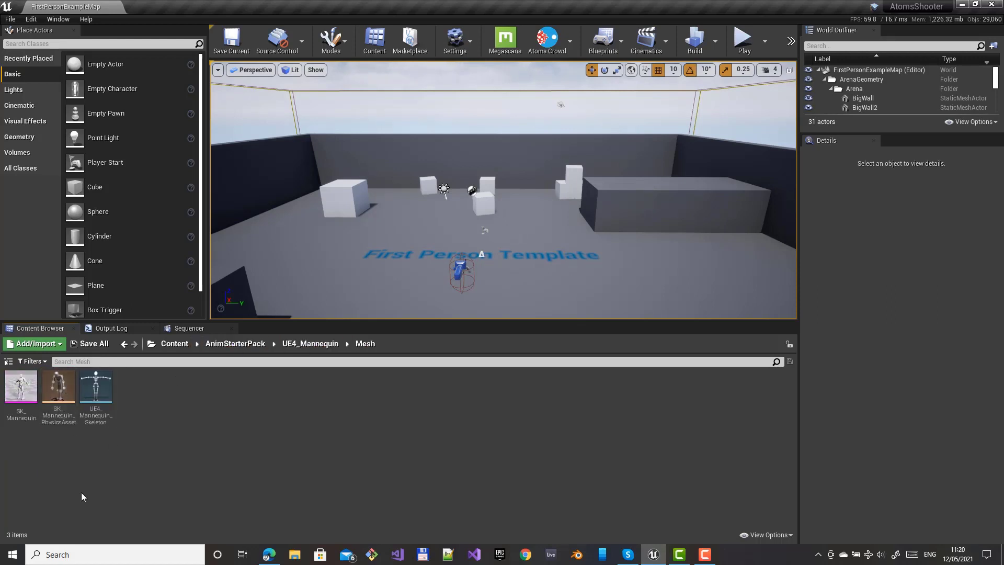
Create an Atoms agent type named AT_SK_Mannequin from the SK_Mannequin skeletal mesh, stored in the Atoms/AgentTypes folder.
click(17, 384)
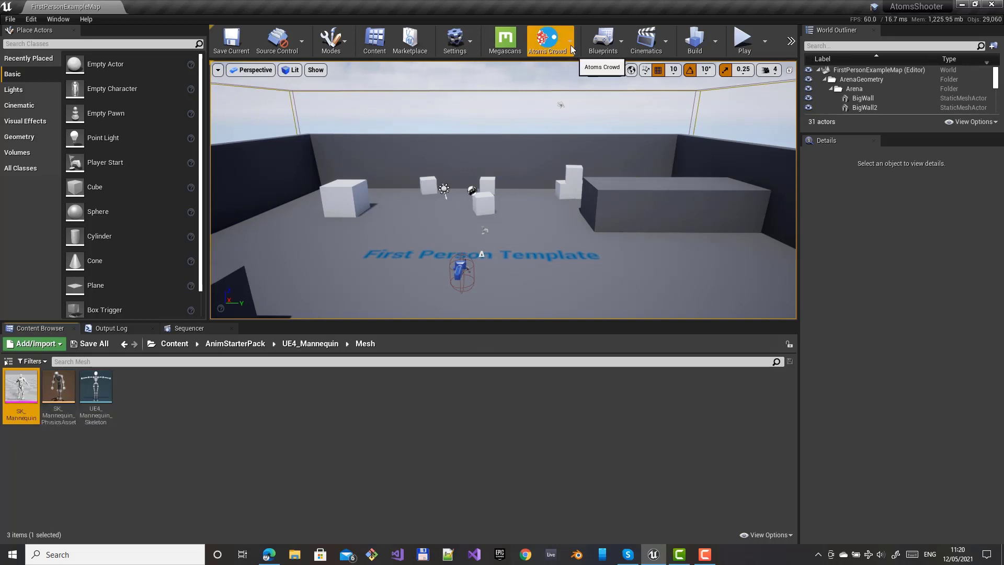
click(549, 39)
mouse_move(551, 63)
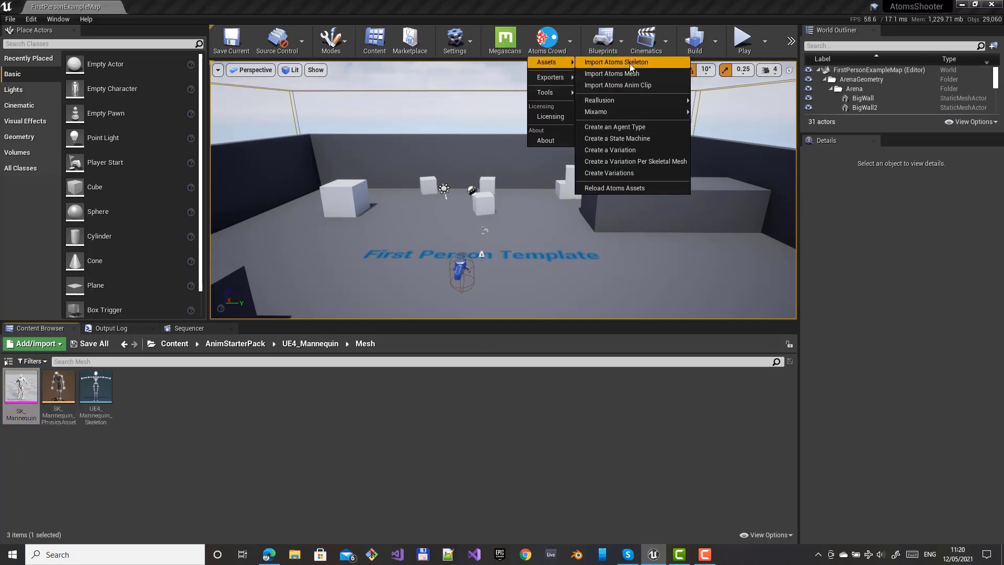
click(625, 129)
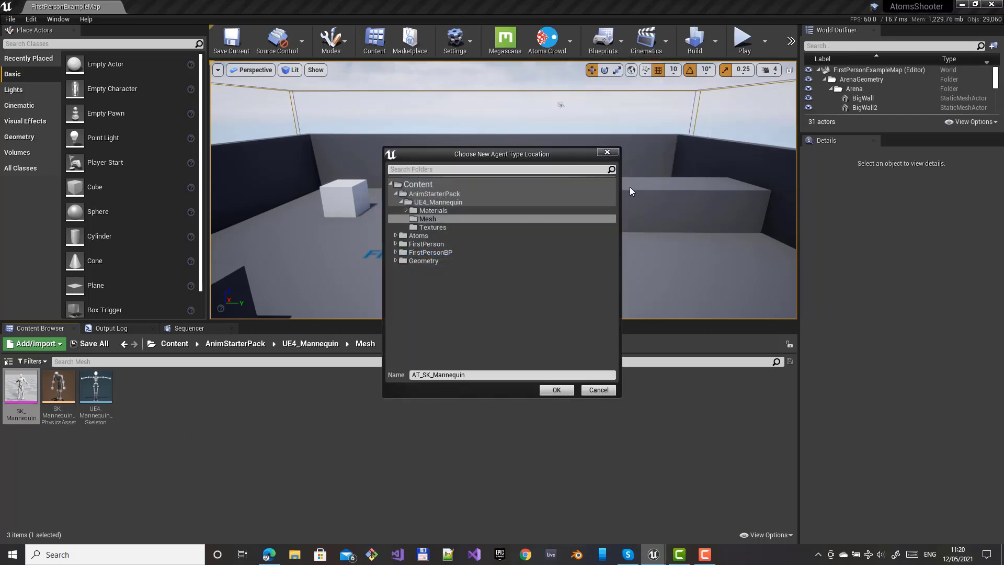
click(394, 236)
click(396, 236)
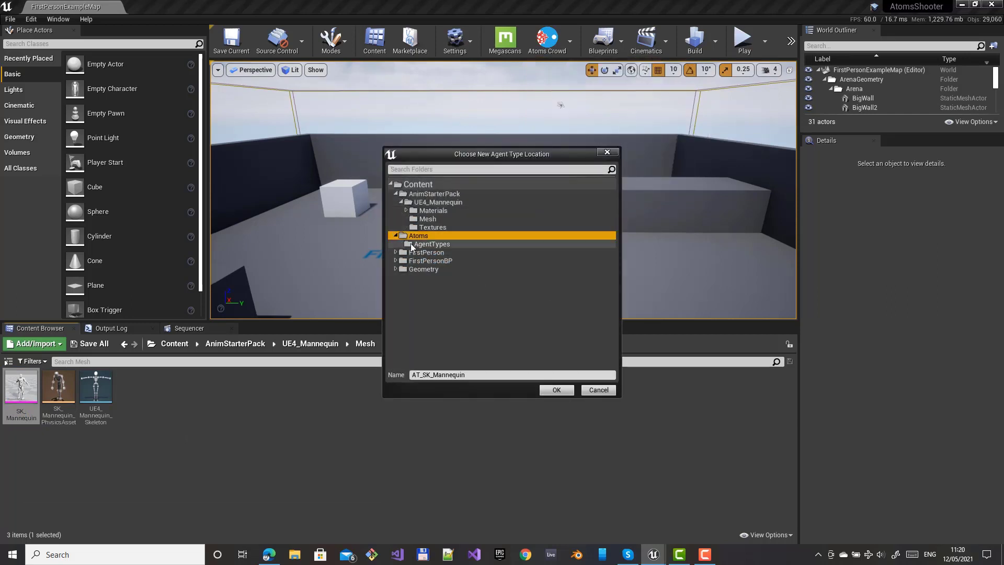
click(420, 244)
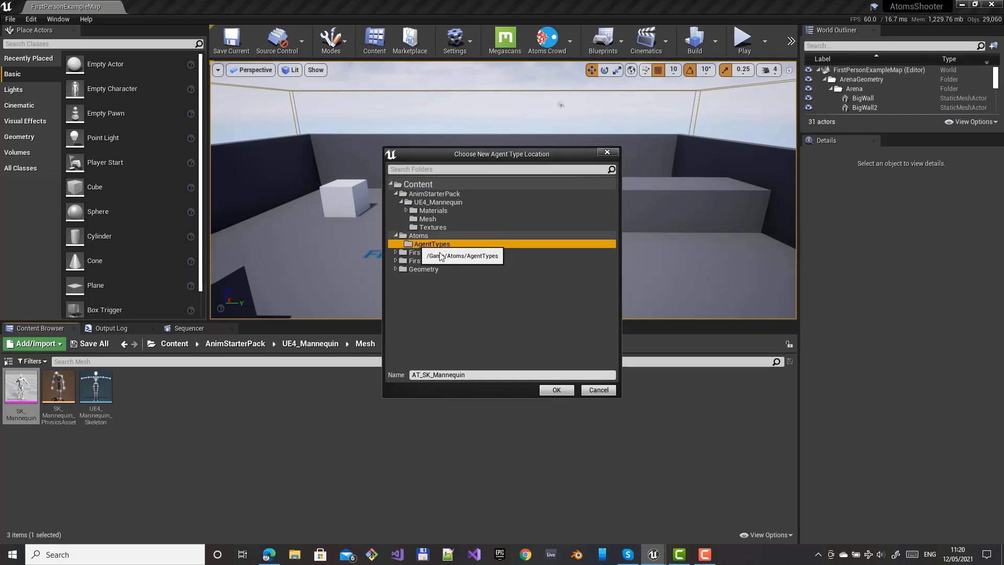
click(554, 390)
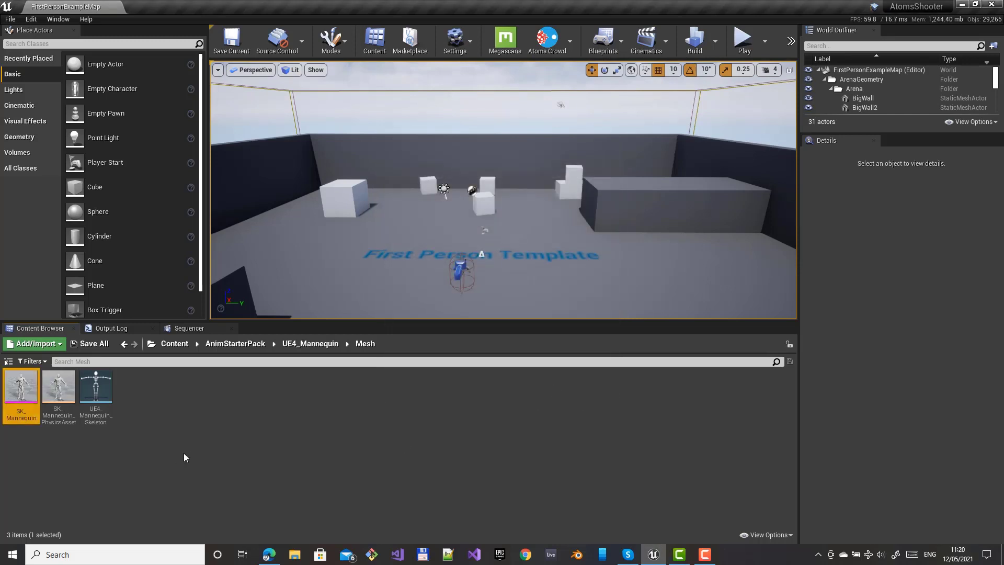
Open UE4_Mannequin_Skeleton and add an Asset User Data element of type Atoms Skeleton User Data.
double_click(96, 386)
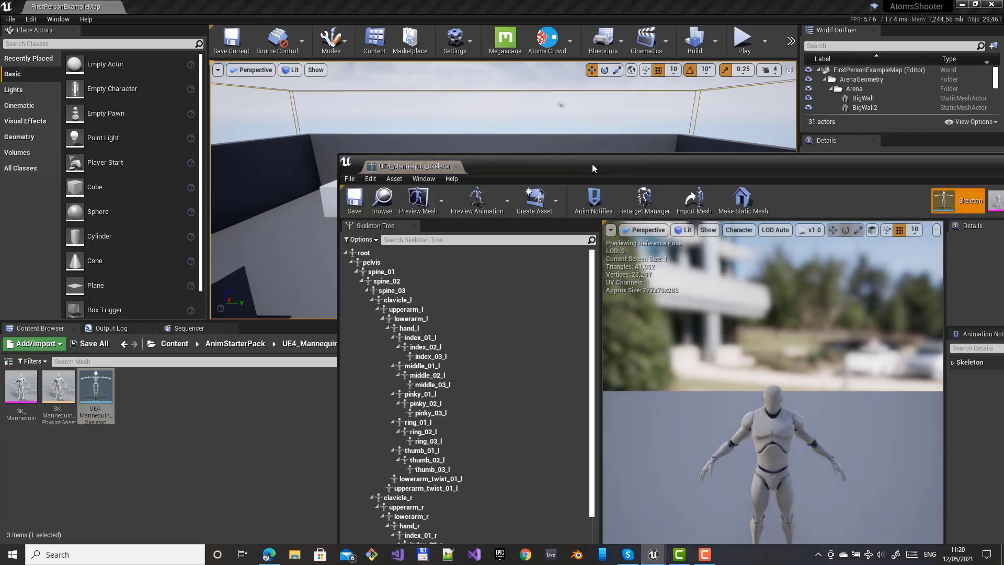
drag(594, 163, 343, 31)
click(706, 230)
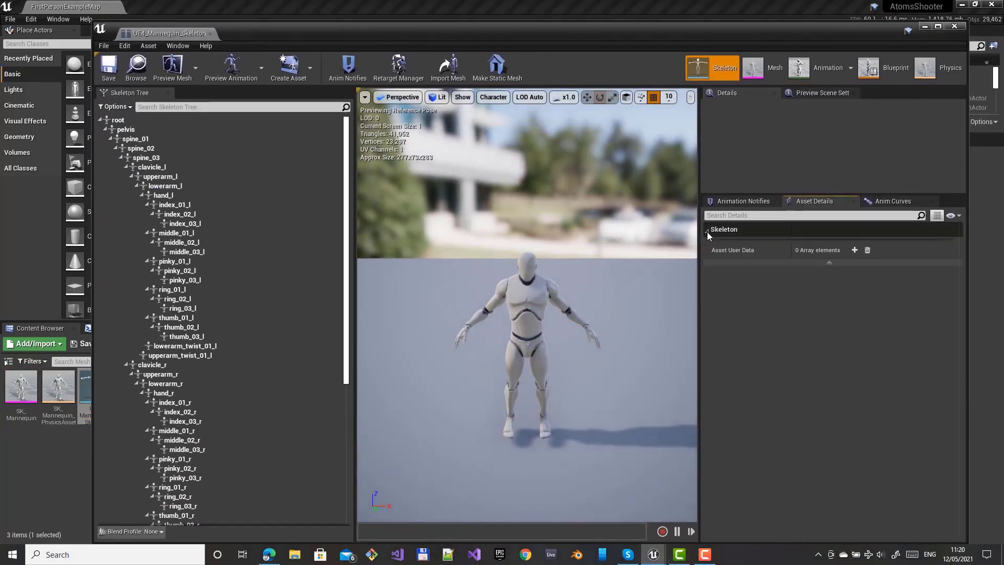
click(854, 250)
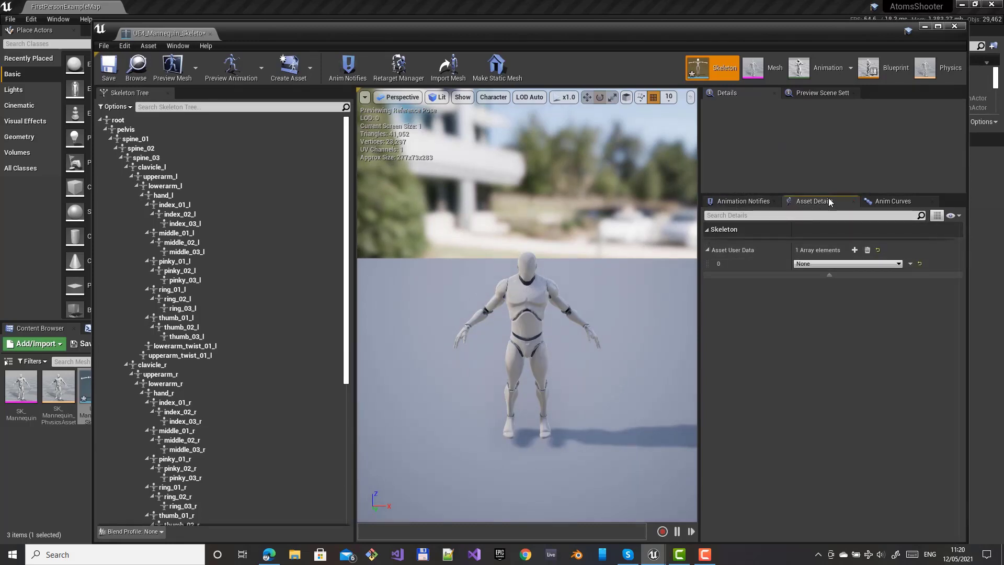
click(178, 46)
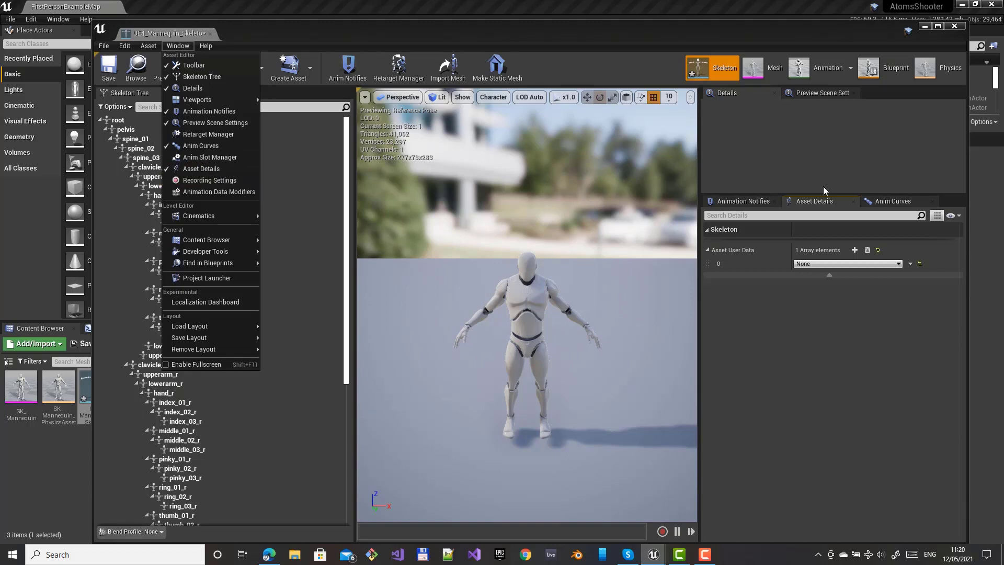
click(834, 264)
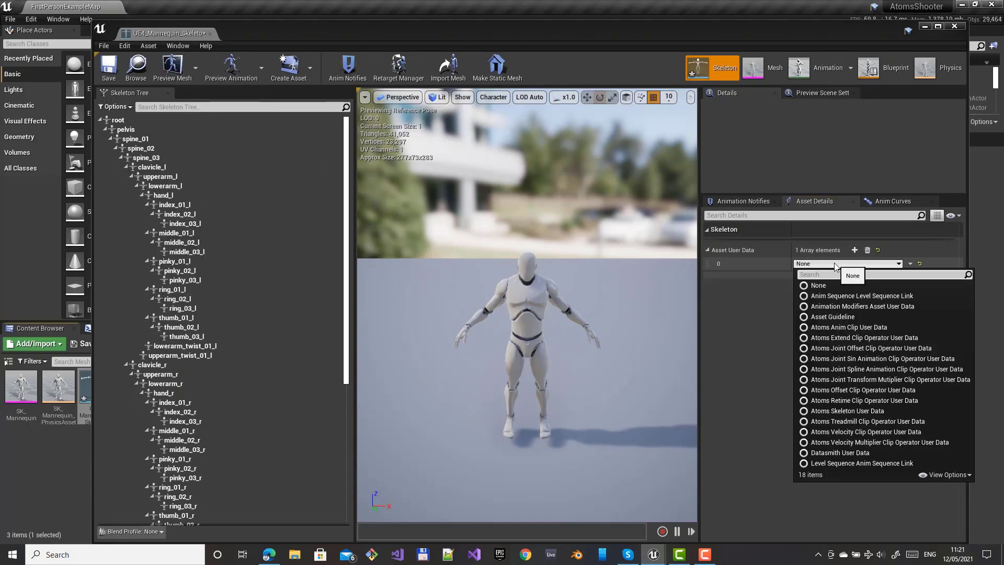
click(862, 412)
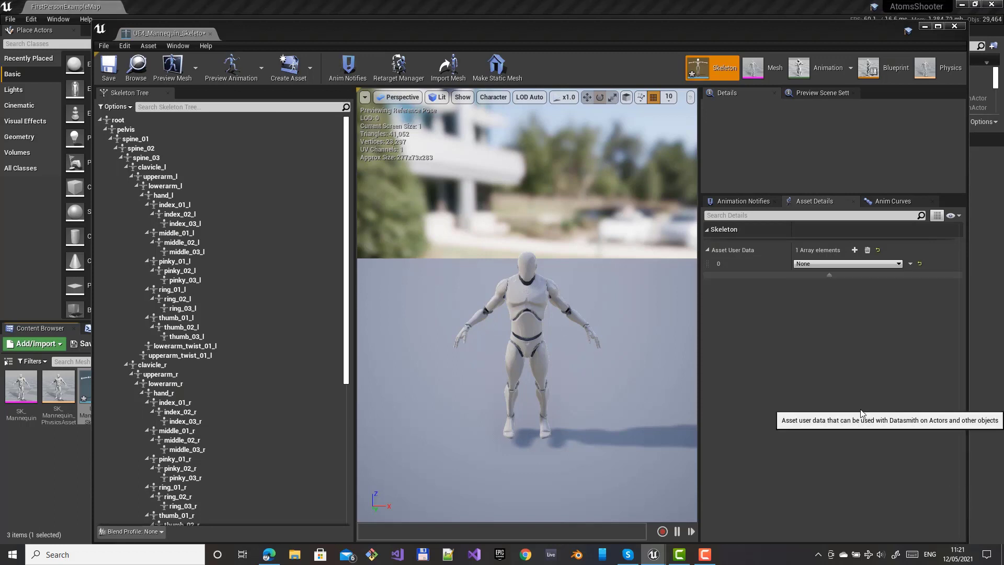
Add a Pelvises element set to root in the Atoms skeleton data, then save and close the skeleton.
click(713, 264)
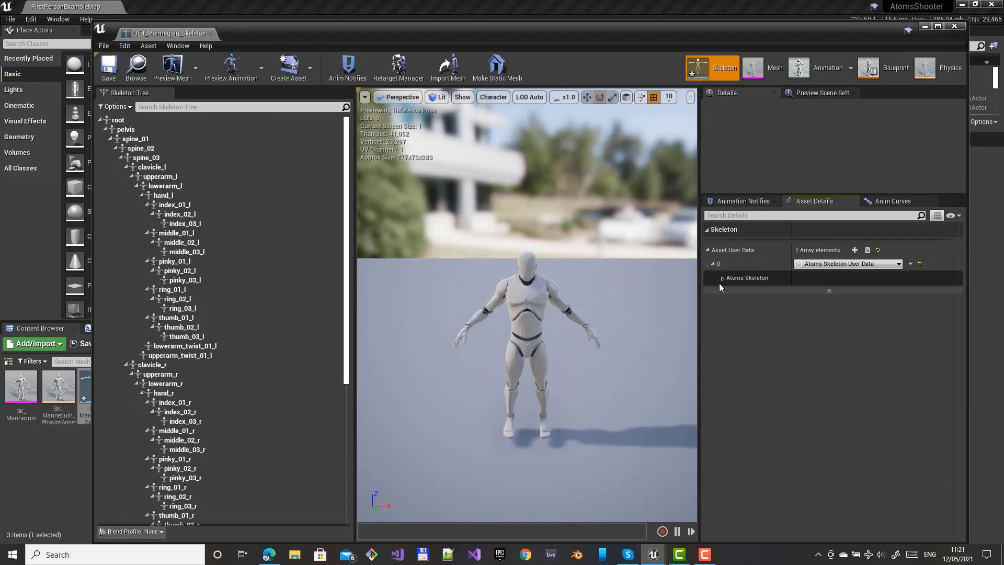
click(721, 278)
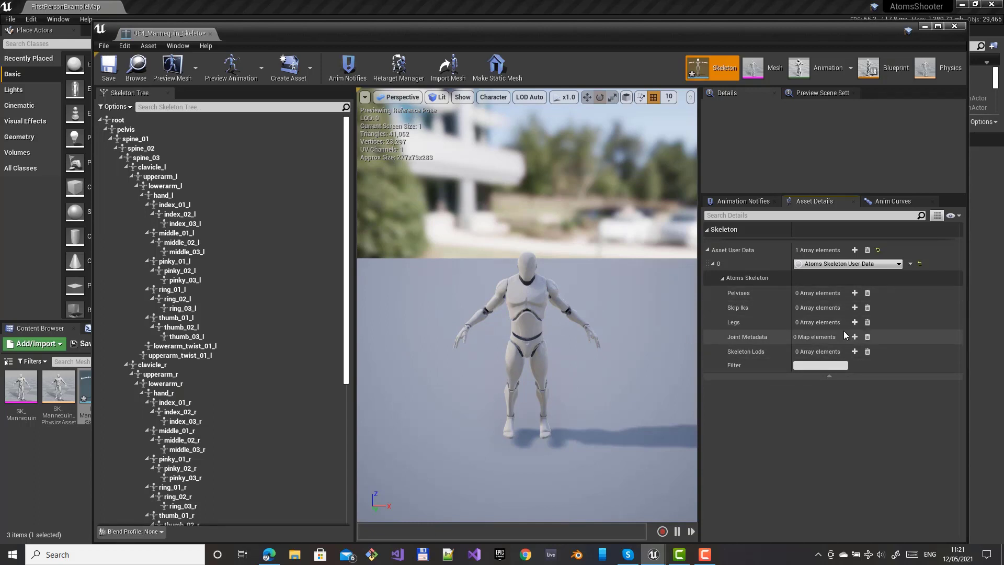
click(854, 293)
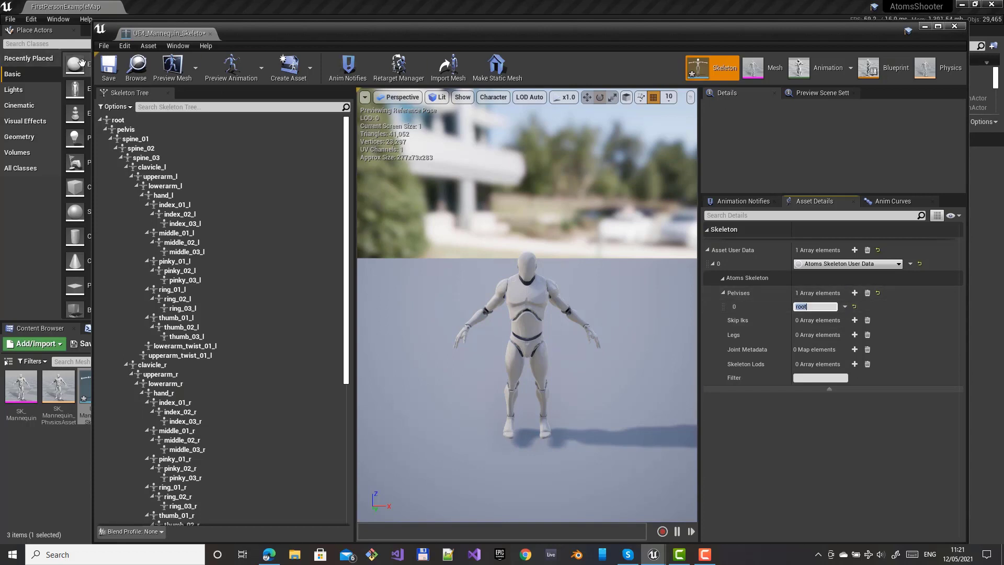
click(108, 66)
drag(271, 27, 276, 39)
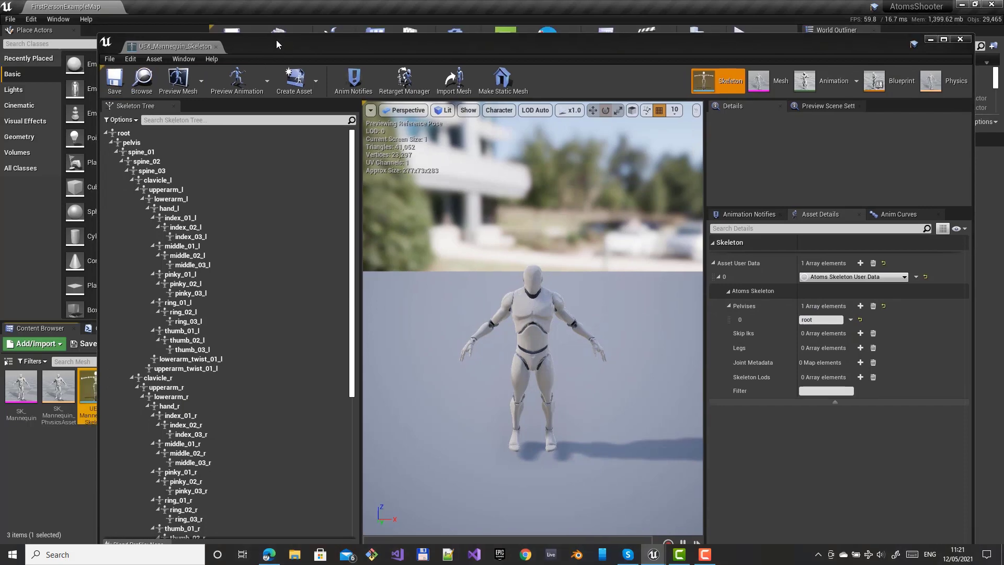
click(959, 39)
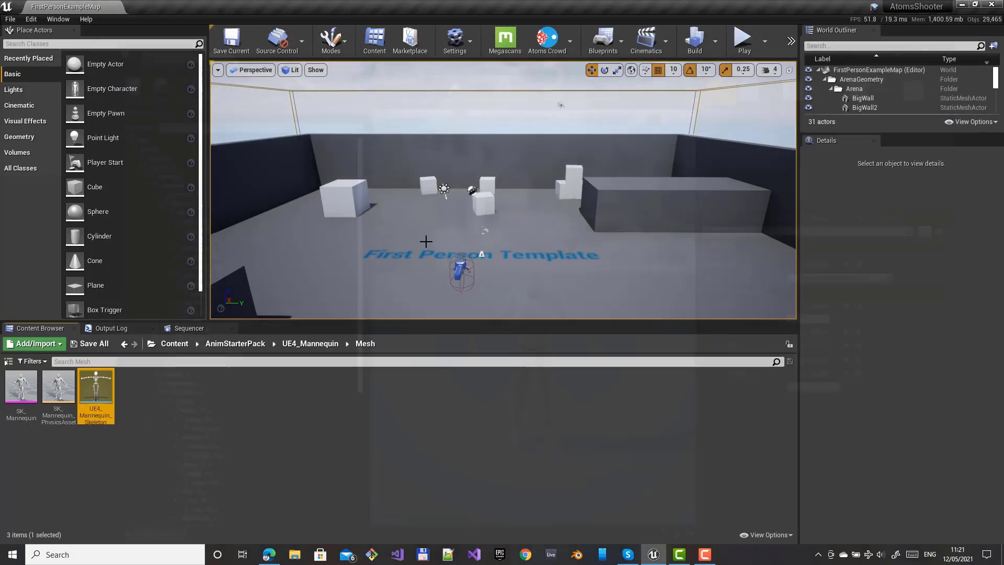
Select and save the AT_SK_Mannequin and ATV_SK_Mannequin assets in the Content > Atoms > AgentTypes folder.
click(178, 343)
double_click(58, 385)
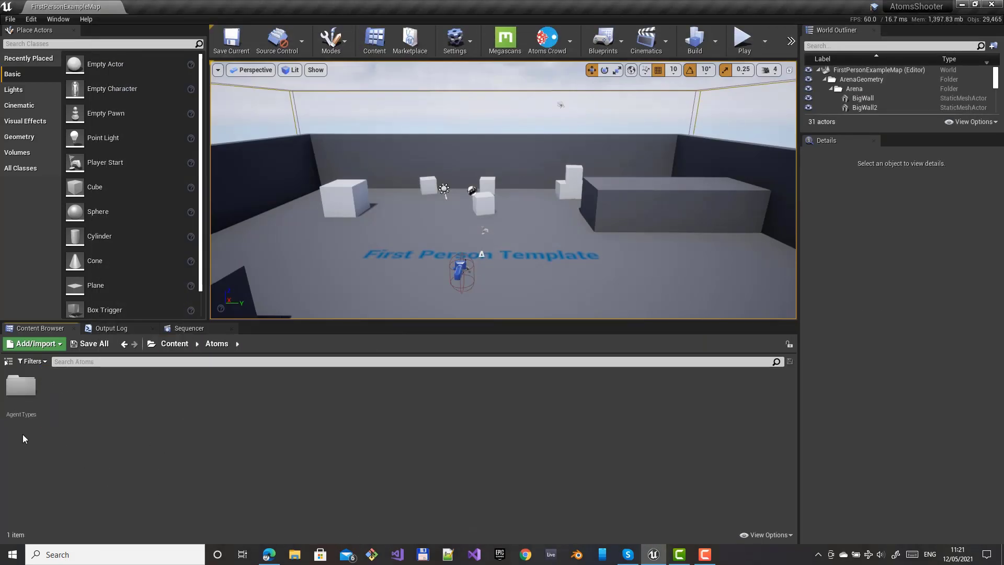
double_click(21, 386)
click(21, 385)
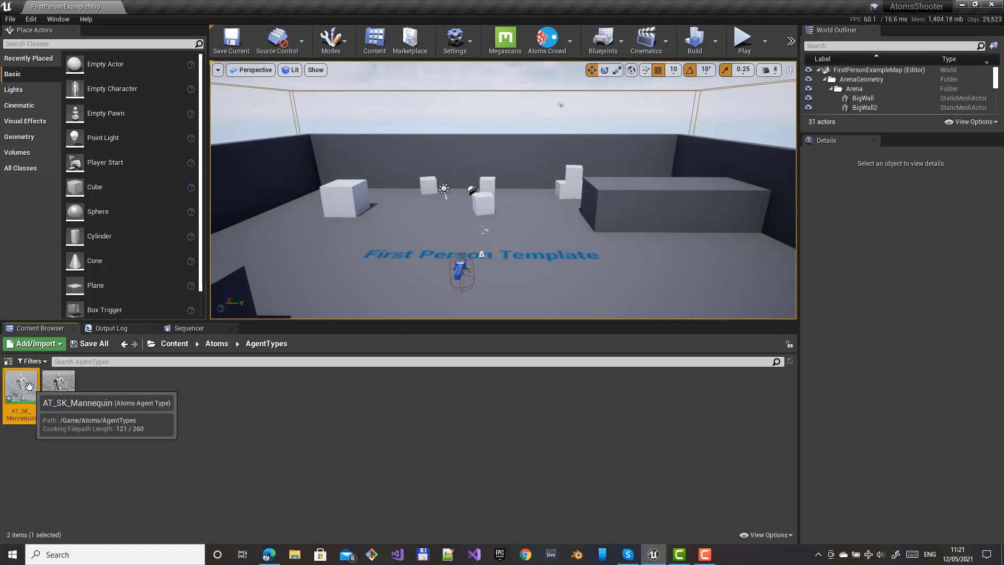
ctrl+click(67, 386)
Open the AT_SK_Mannequin agent type and assign SK_Mannequin_PhysicsAsset as its ragdoll physics asset.
double_click(21, 385)
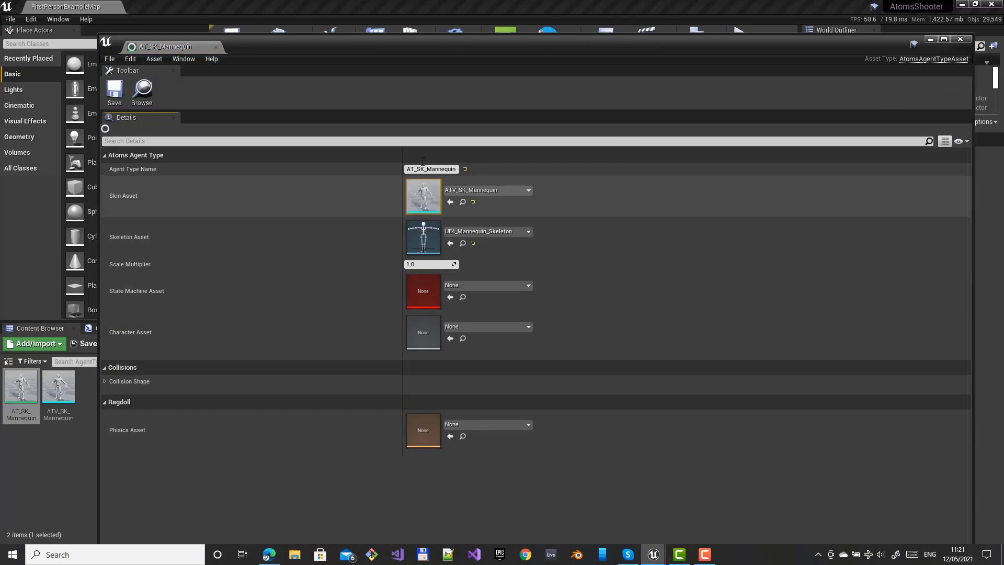
drag(397, 51, 400, 43)
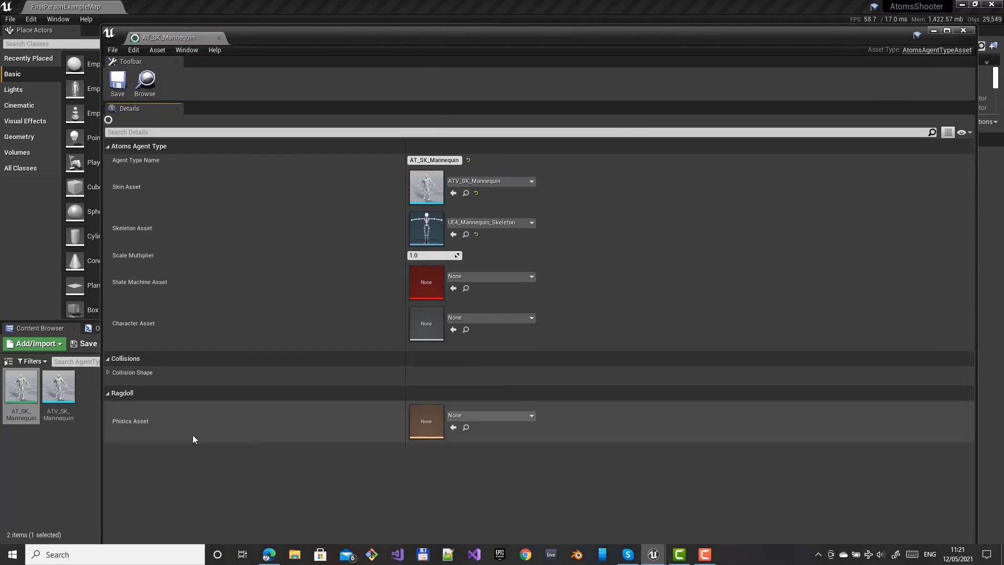
click(489, 416)
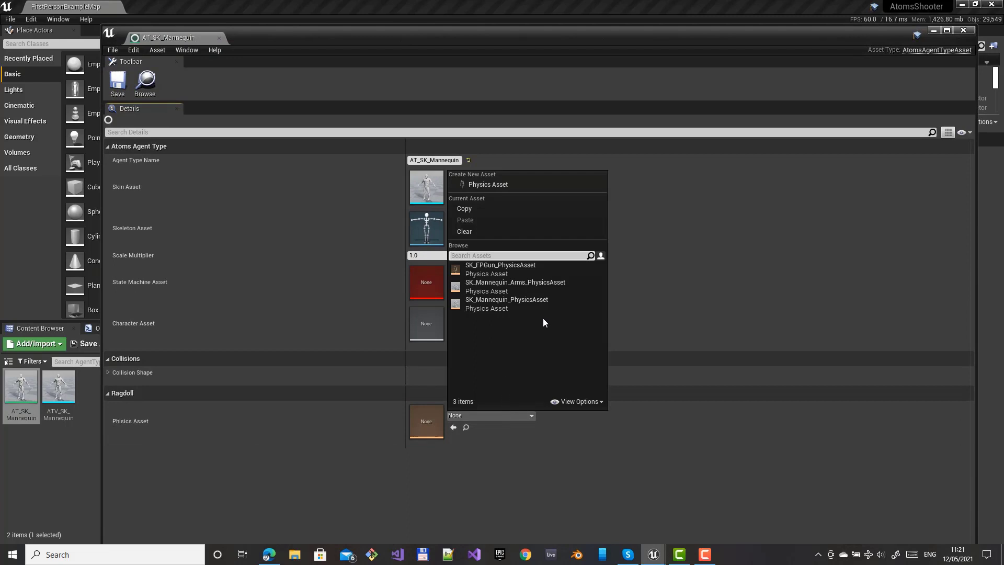
click(488, 304)
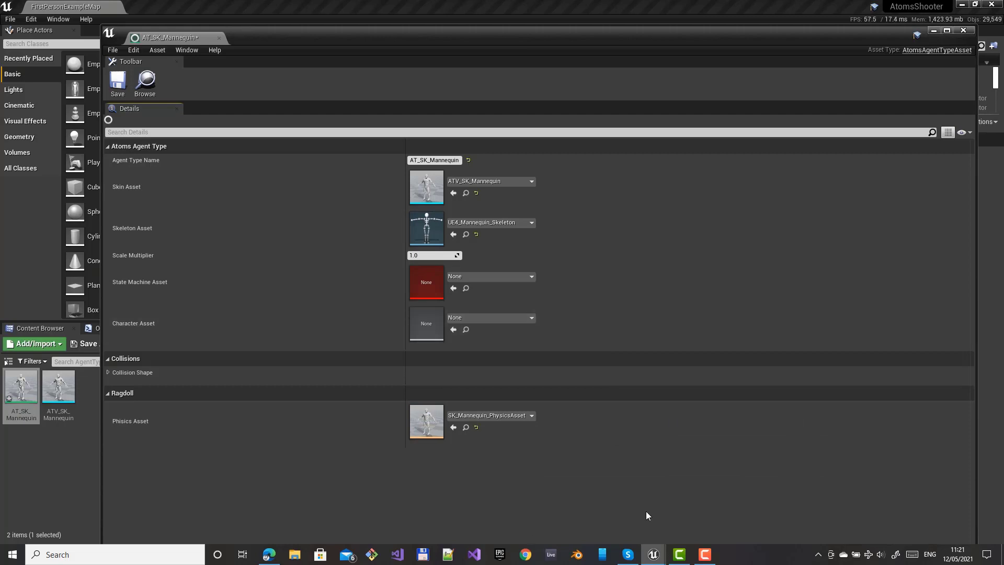
Set the agent type's capsule collision to radius 30, half height 70 and Z translation 90, then save and close it.
click(108, 371)
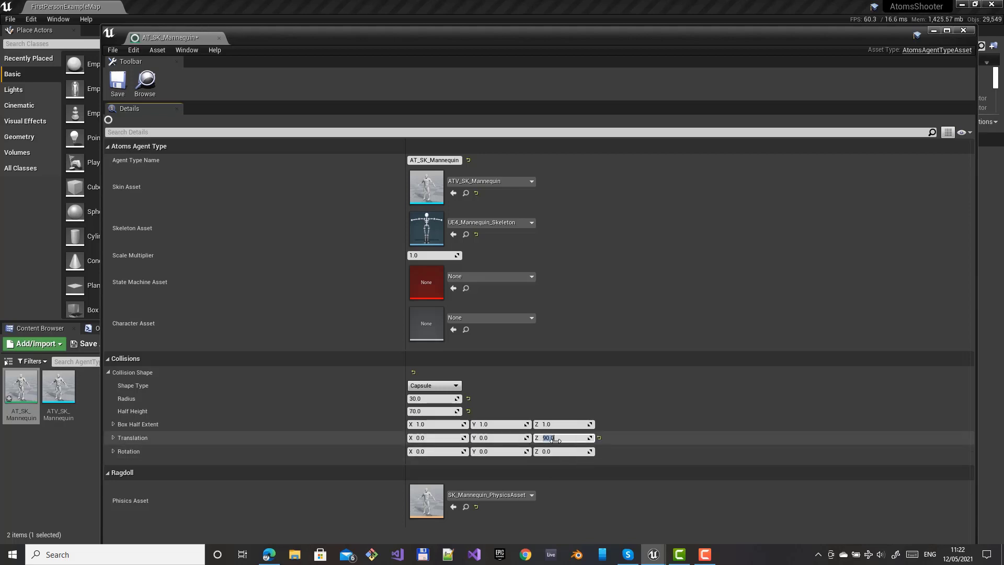
click(118, 83)
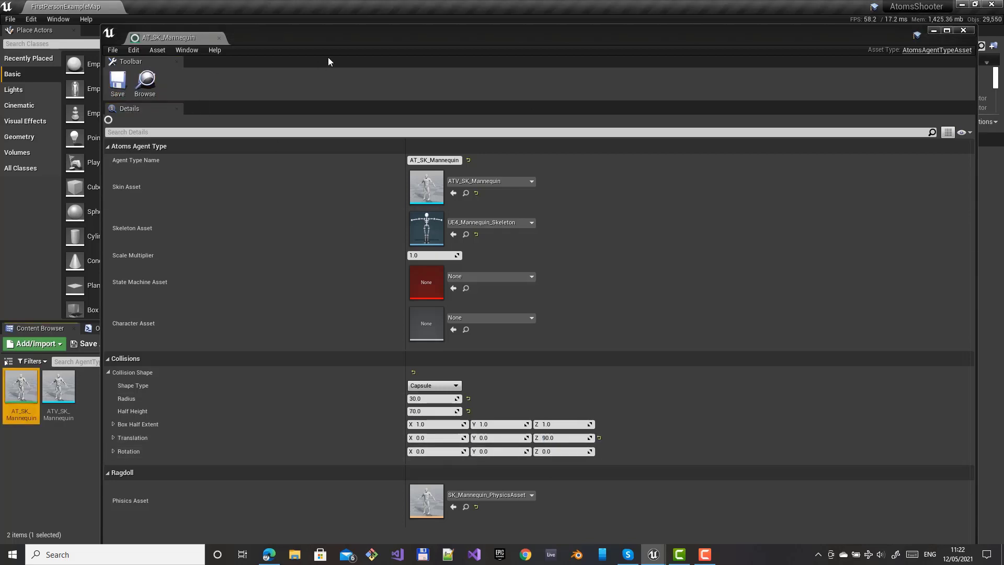
drag(326, 35, 317, 37)
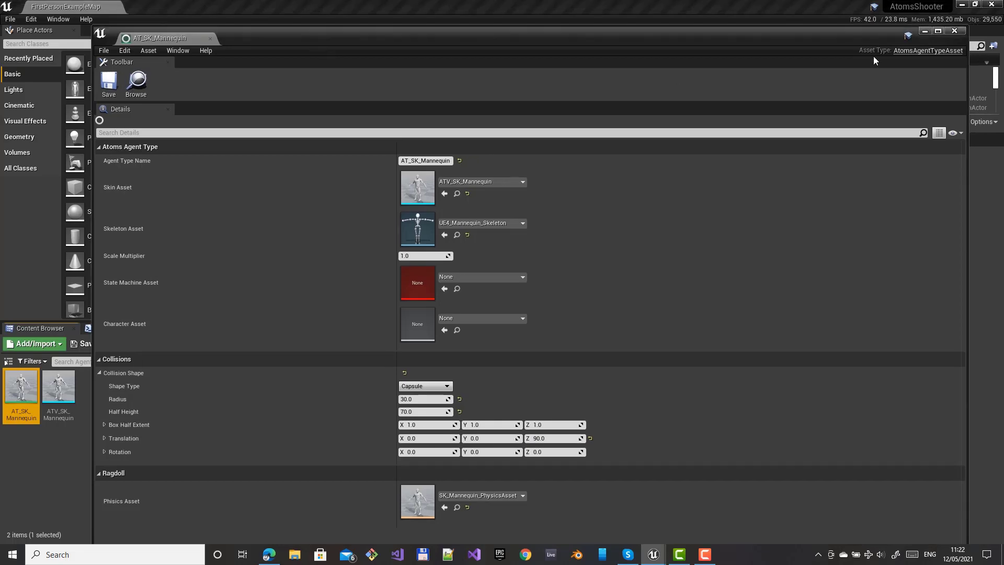
click(956, 32)
Place an Atoms Agent Group actor on the arena floor near the First Person Template text.
click(18, 168)
scroll(157, 245, down, 1)
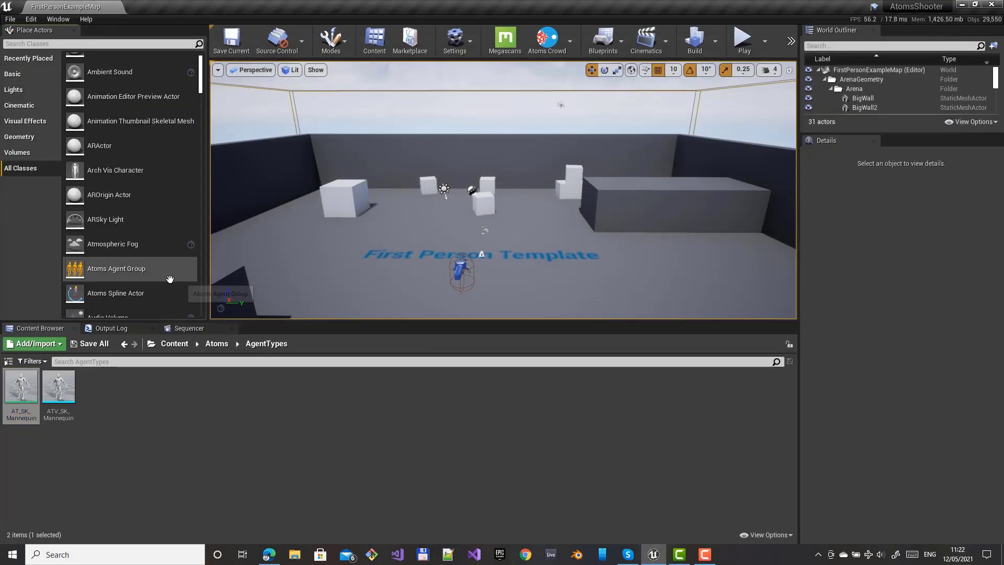
scroll(448, 224, down, 2)
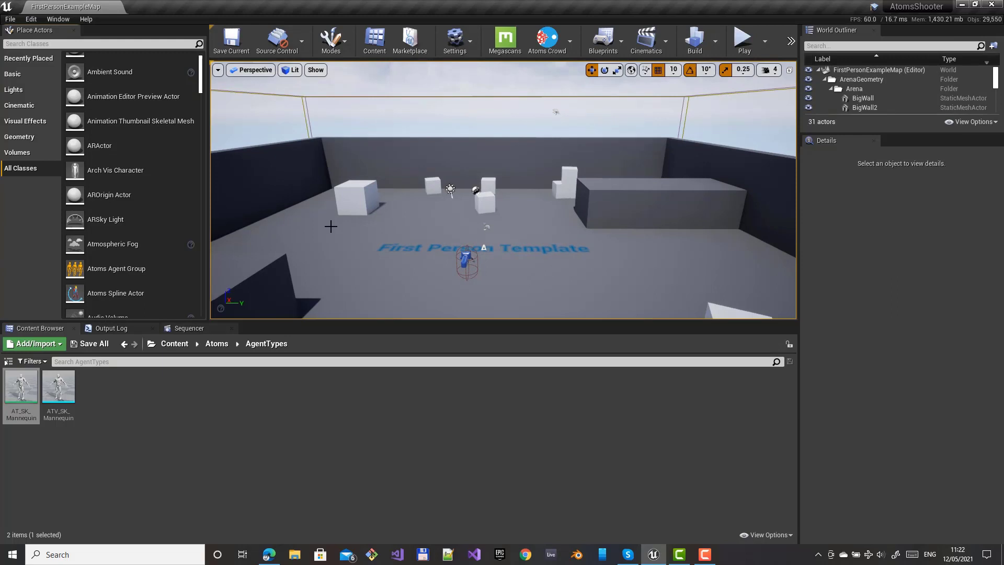
drag(116, 268, 461, 242)
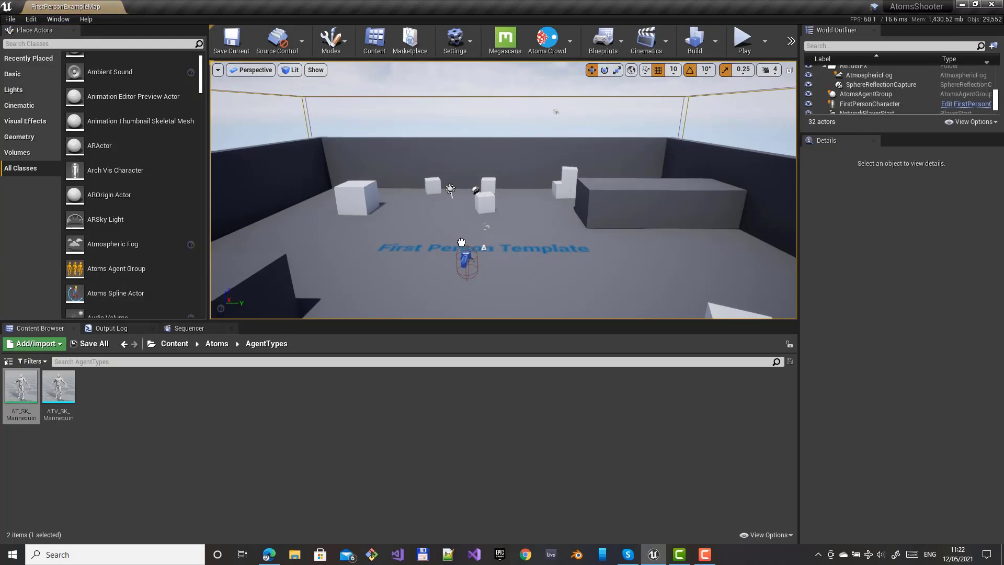
Add a Grid Layout Behaviour component to the new agent group.
click(869, 168)
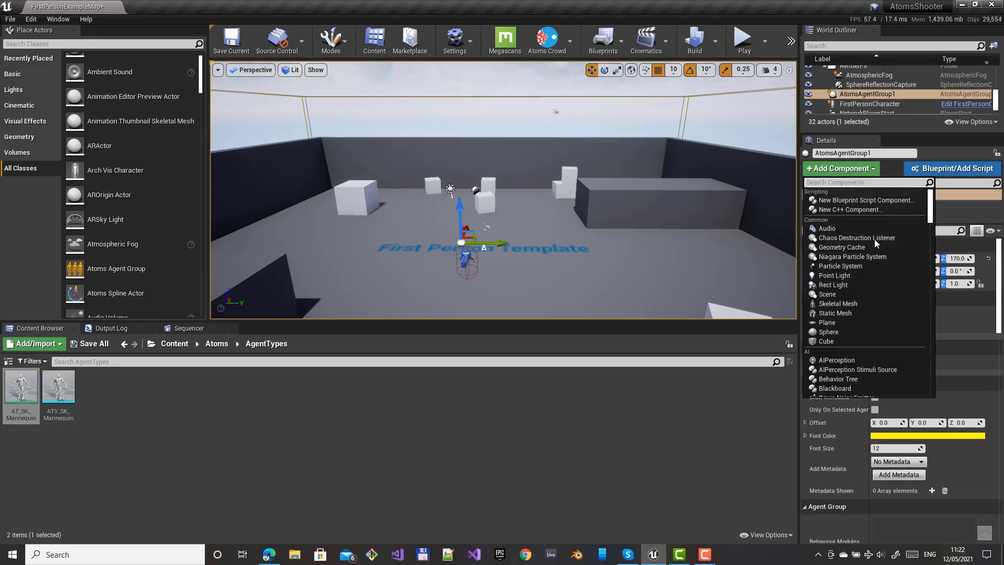
scroll(886, 275, down, 5)
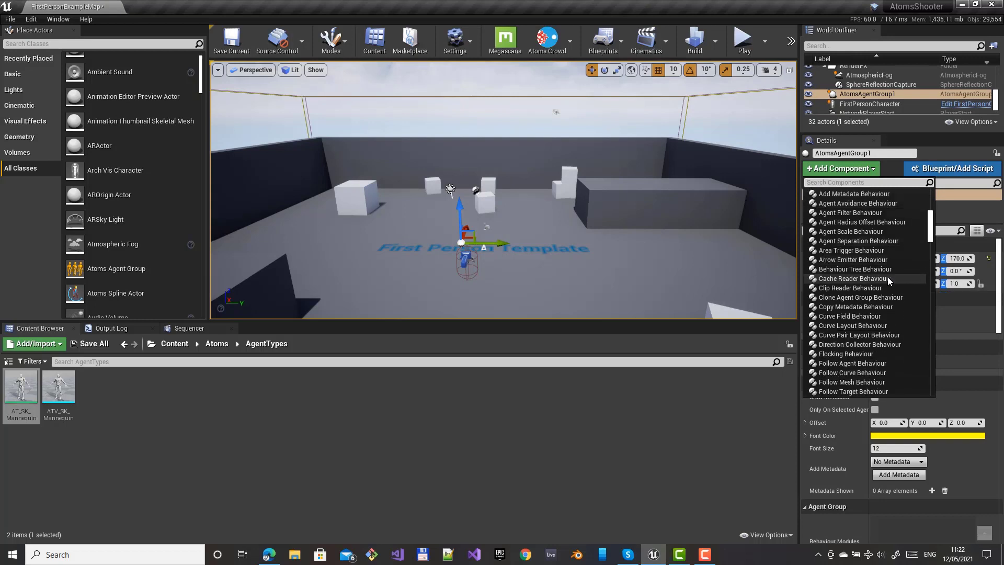
scroll(887, 279, down, 3)
click(850, 337)
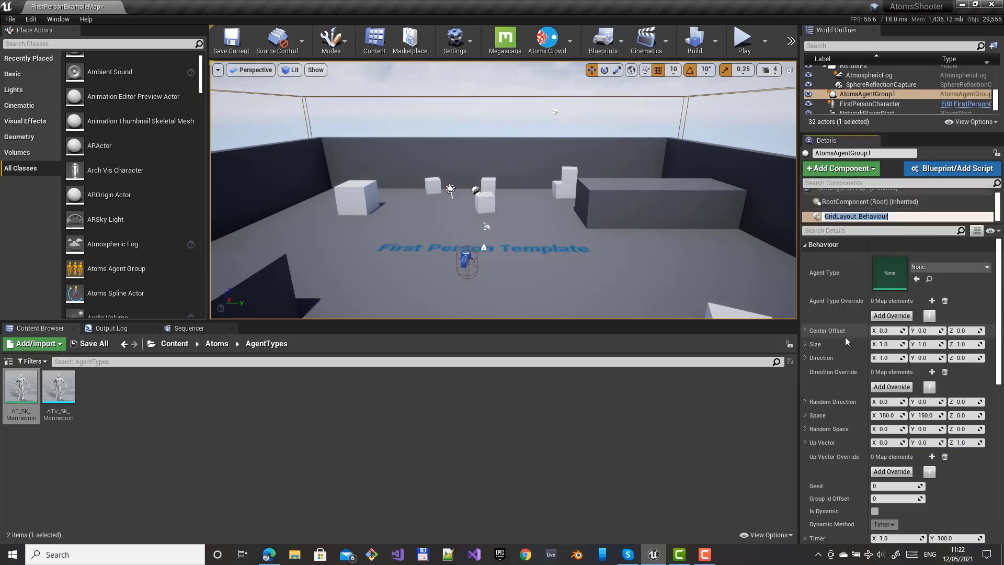
Set the grid layout's agent type to AT_SK_Mannequin and view the spawned mannequin up close in the level.
click(937, 265)
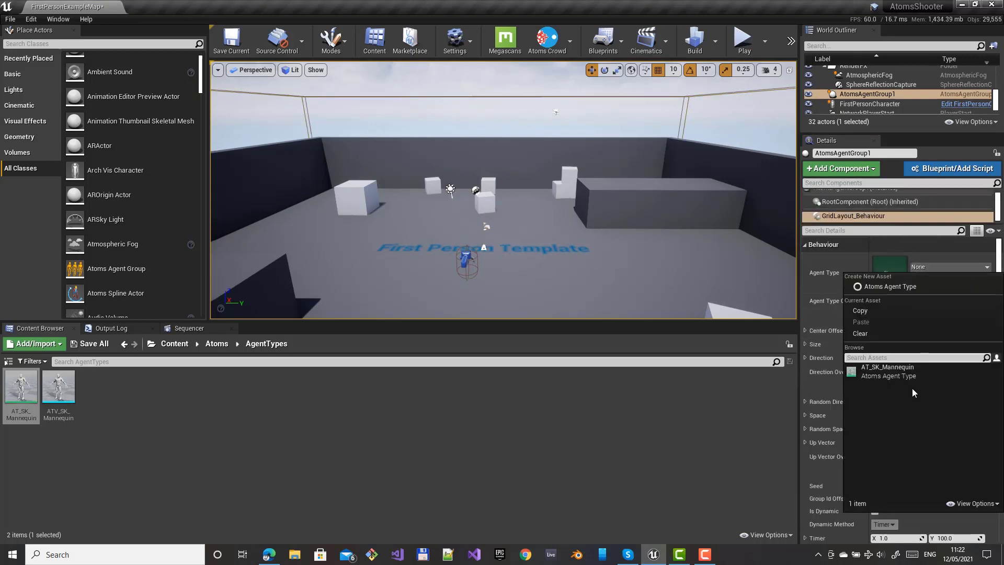
click(899, 371)
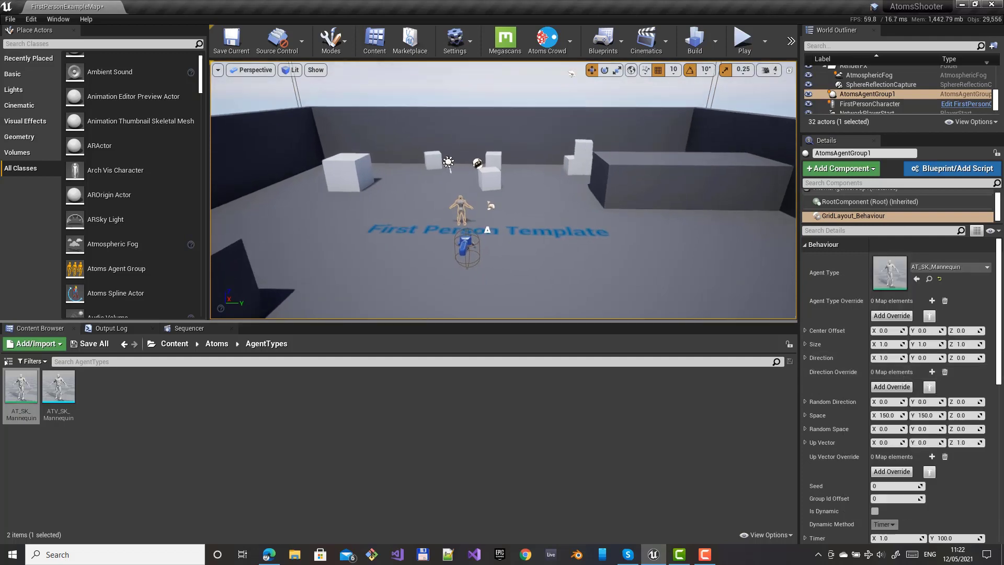
key(w)
right_drag(503, 190, 473, 253)
key(a)
key(d)
key(s)
key(s)
key(w)
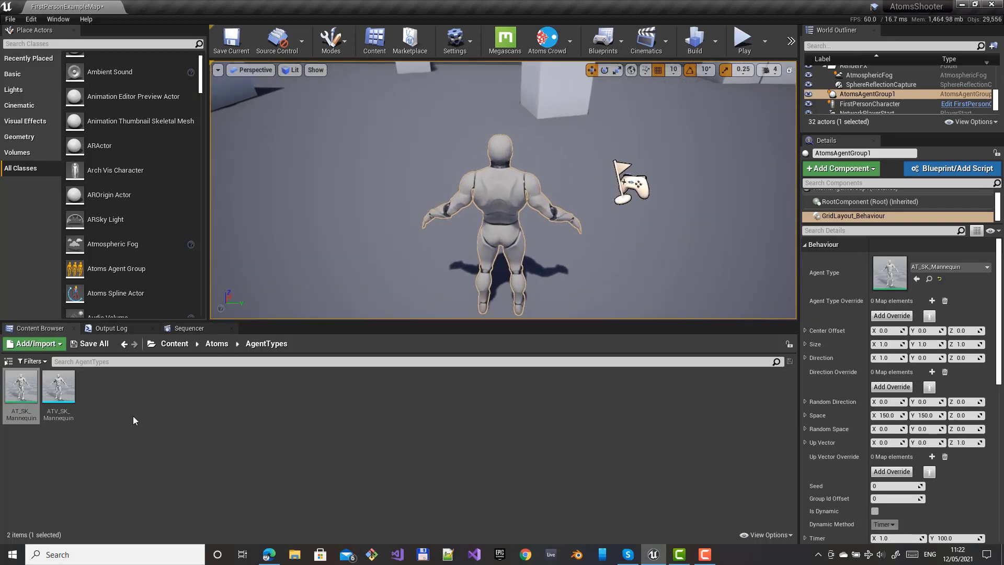
Create an Atoms agent type named AT_SK_FPGun from the SK_FPGun mesh in FirstPerson/FPWeapon/Mesh, storing it in Atoms/AgentTypes.
click(184, 343)
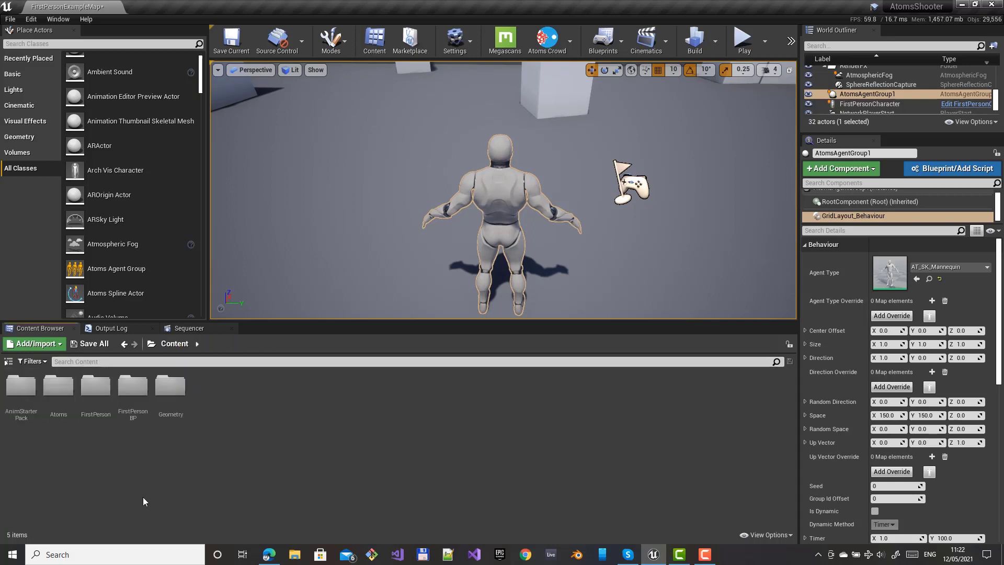
double_click(87, 386)
double_click(133, 387)
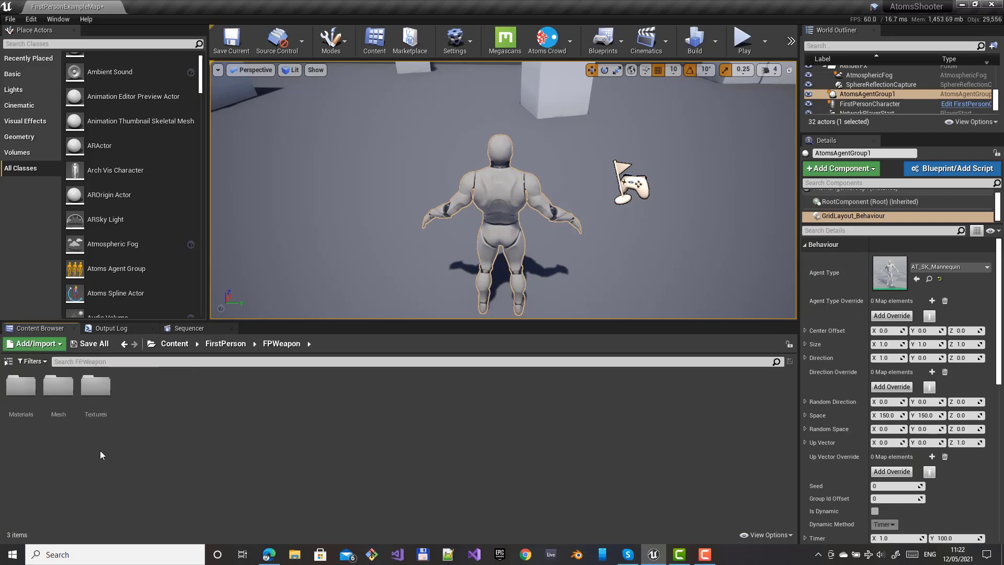
double_click(58, 386)
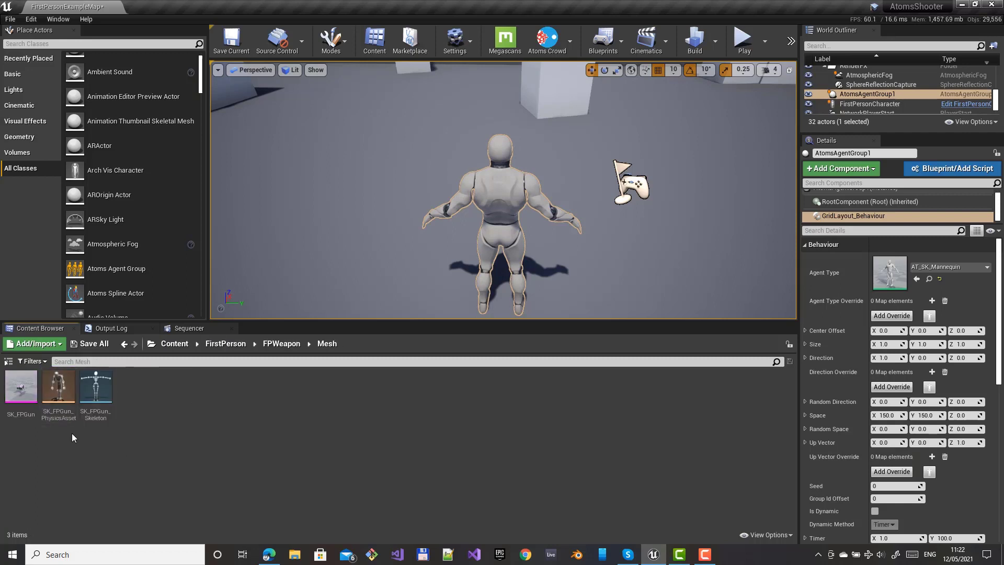
click(24, 395)
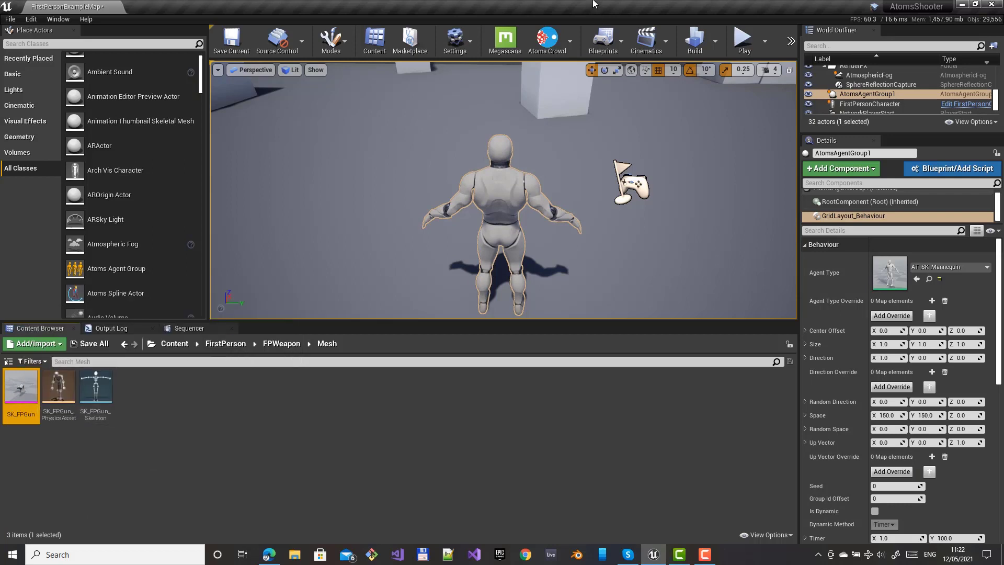
click(555, 41)
mouse_move(561, 61)
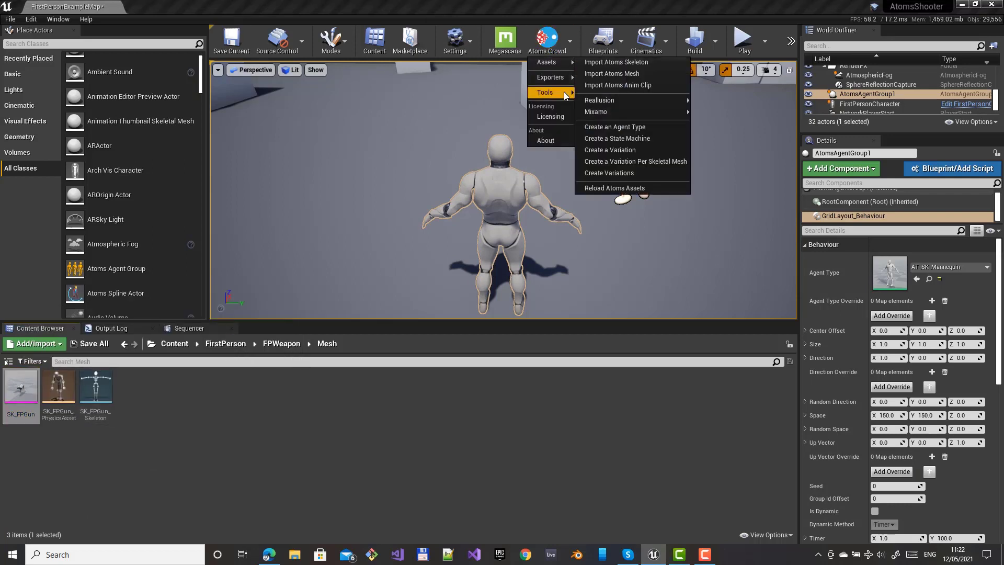
click(618, 127)
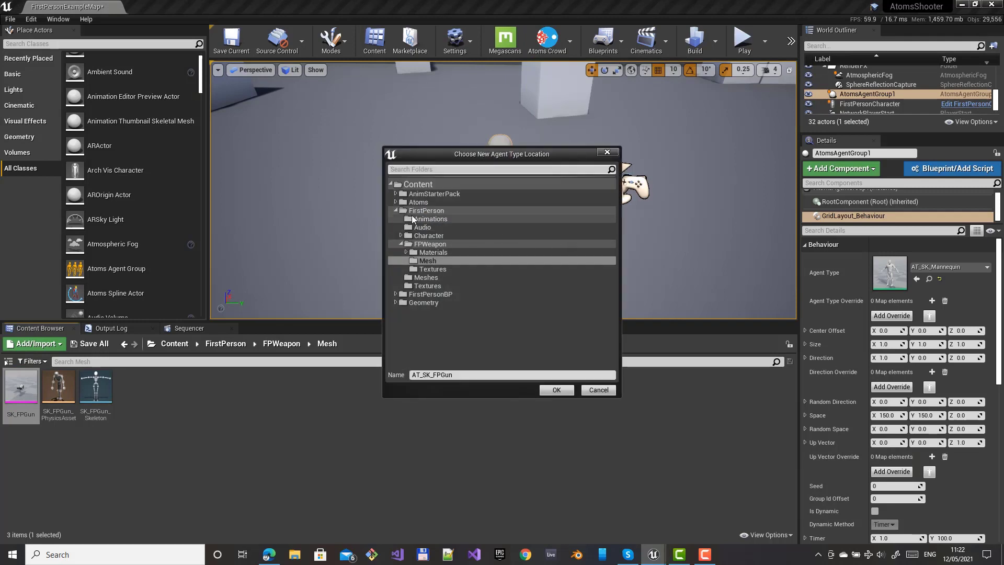
click(395, 201)
click(411, 211)
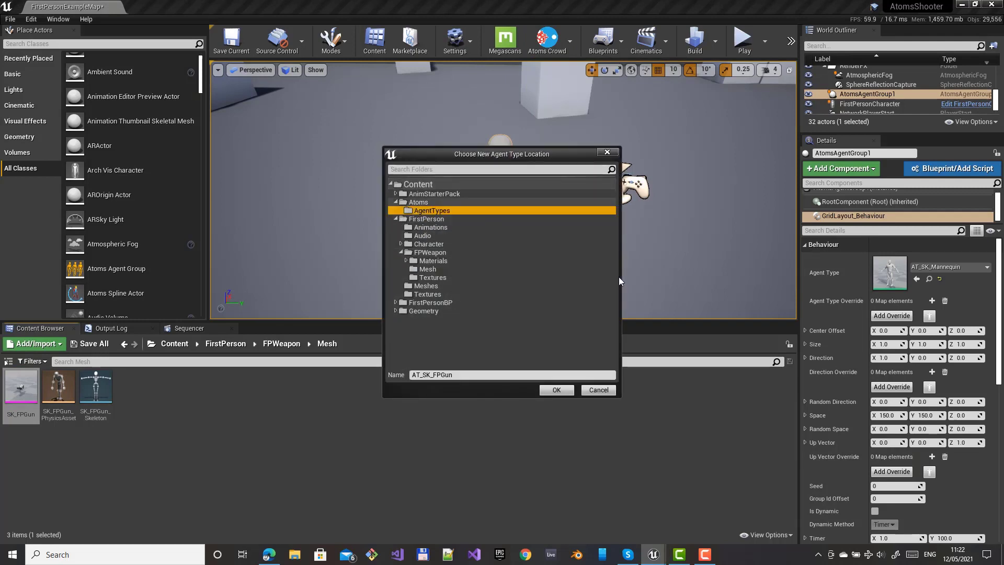
click(563, 388)
Assign SK_FPGun_PhysicsAsset as the ragdoll physics asset of the AT_SK_FPGun agent type, save and close it, and select ATV_SK_FPGun.
click(174, 344)
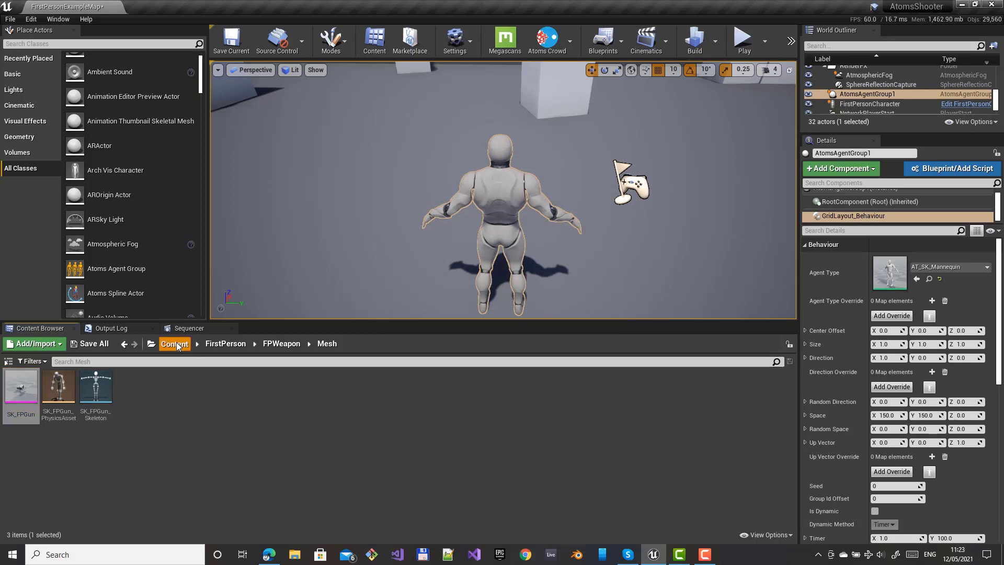
double_click(58, 388)
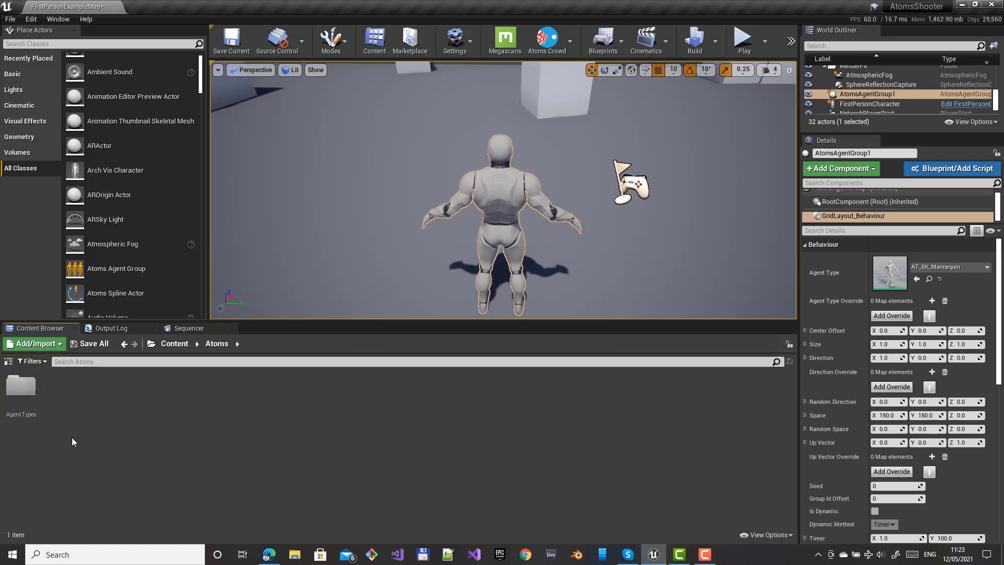
double_click(21, 387)
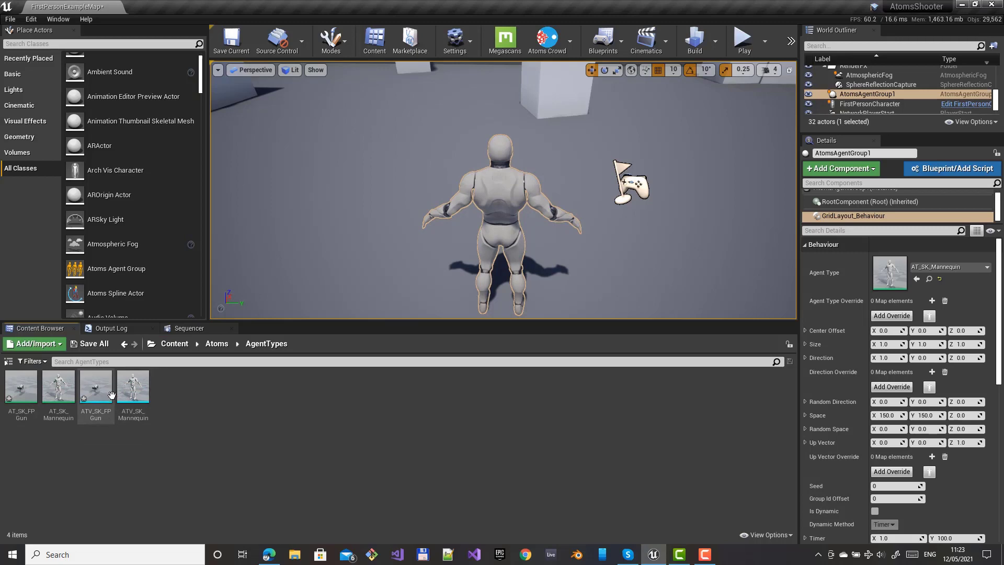
double_click(21, 390)
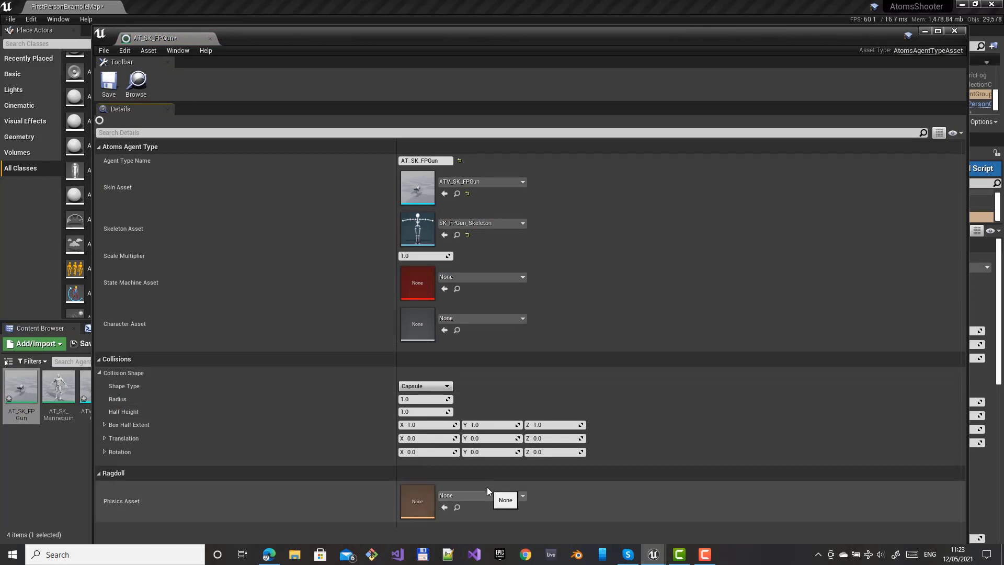
click(475, 497)
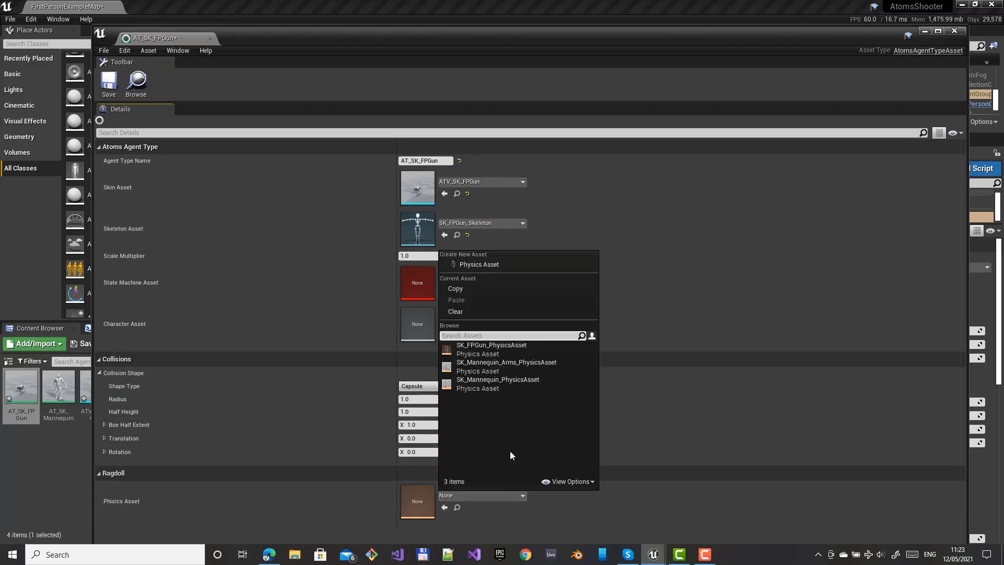
click(490, 346)
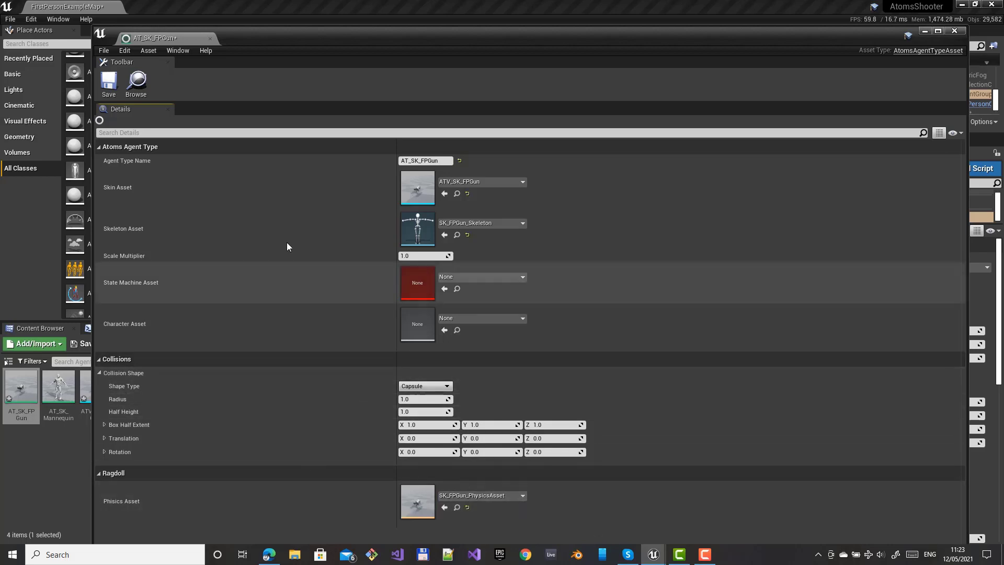
click(108, 82)
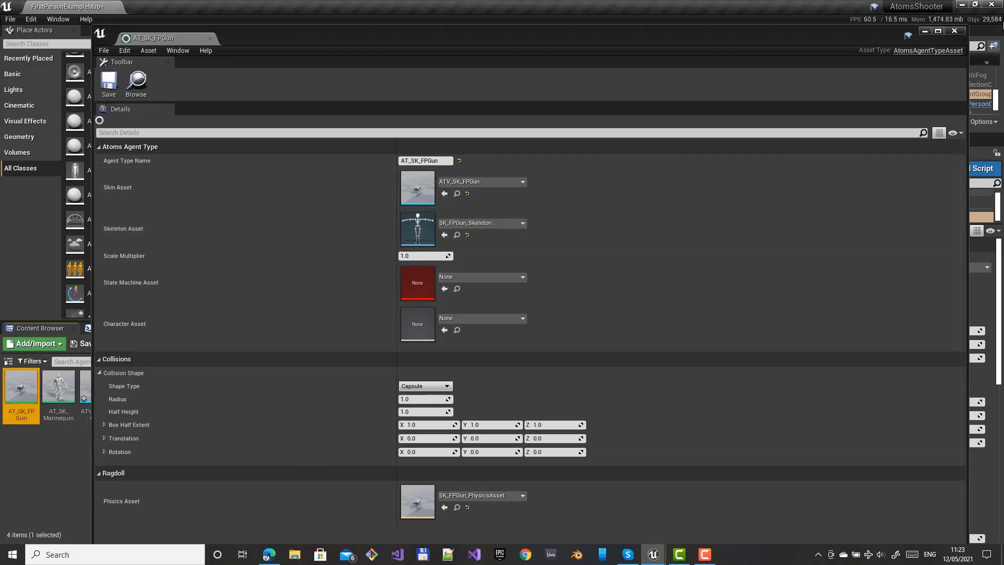
click(954, 31)
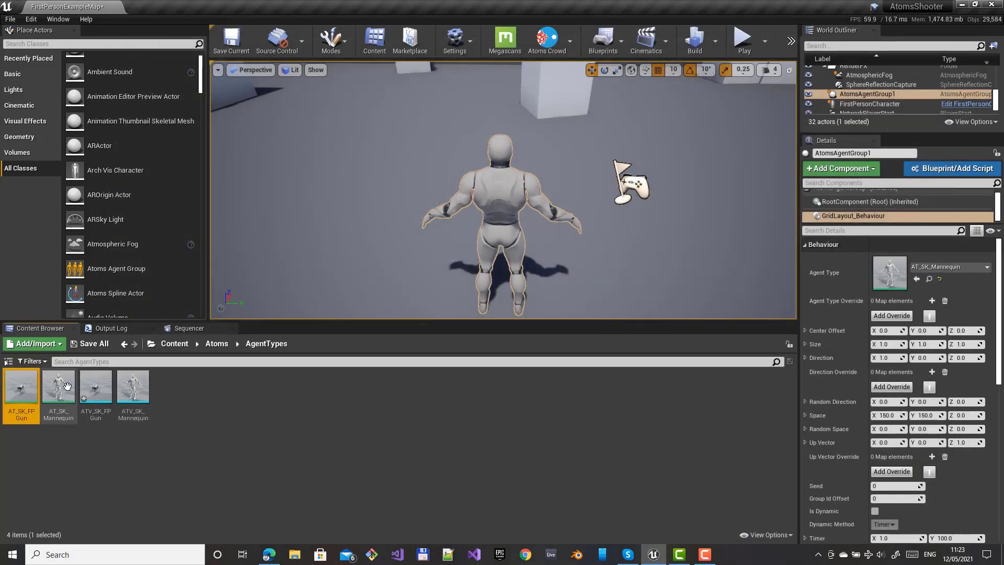
click(96, 387)
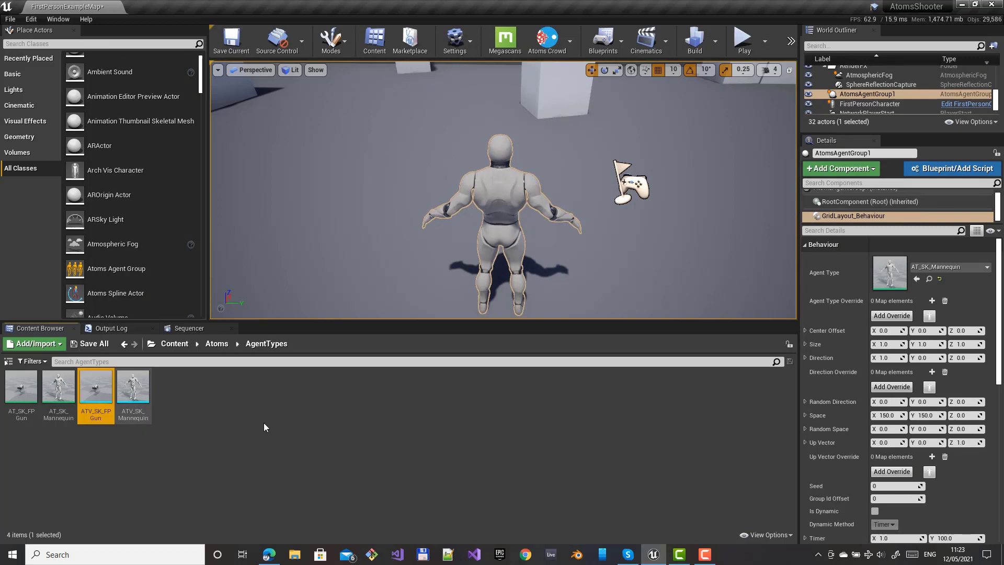
Open the Idle_Rifle_Hip animation from the AnimStarterPack folder.
click(217, 344)
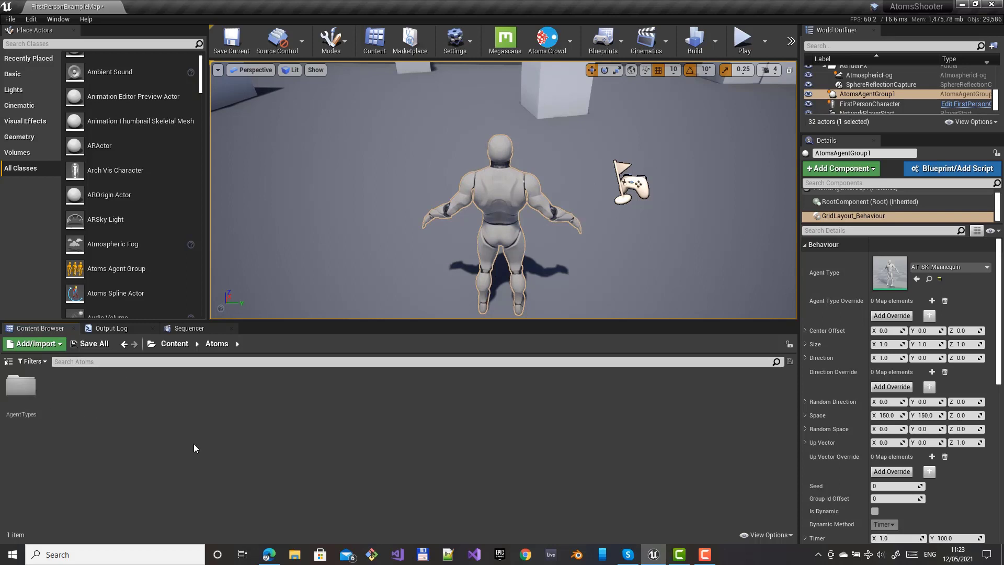
click(177, 345)
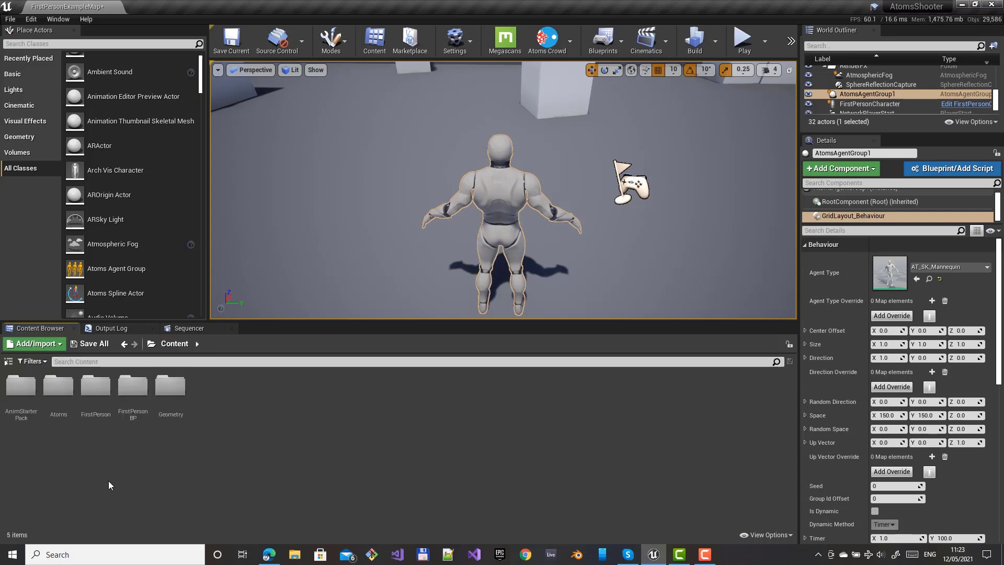
double_click(22, 392)
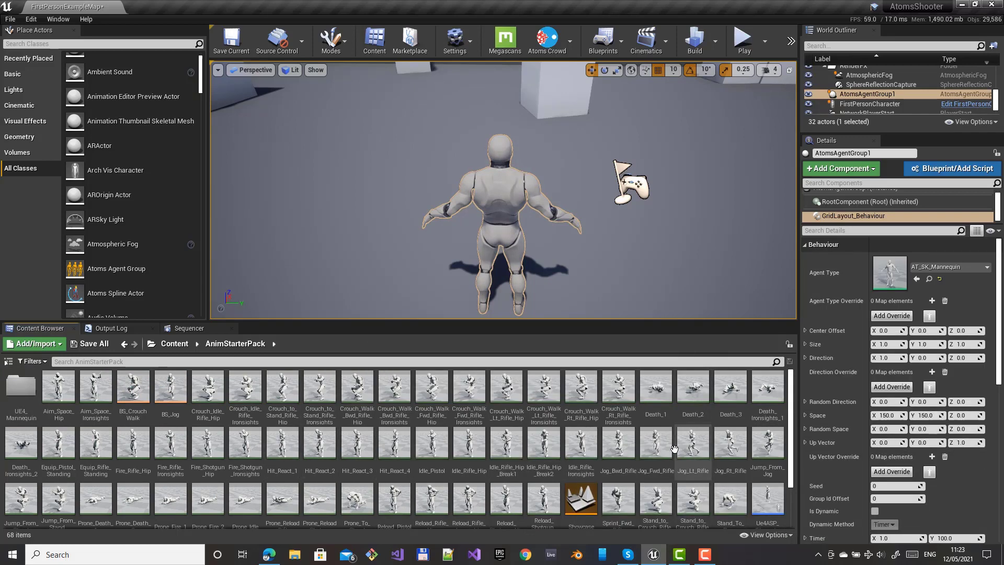
double_click(475, 452)
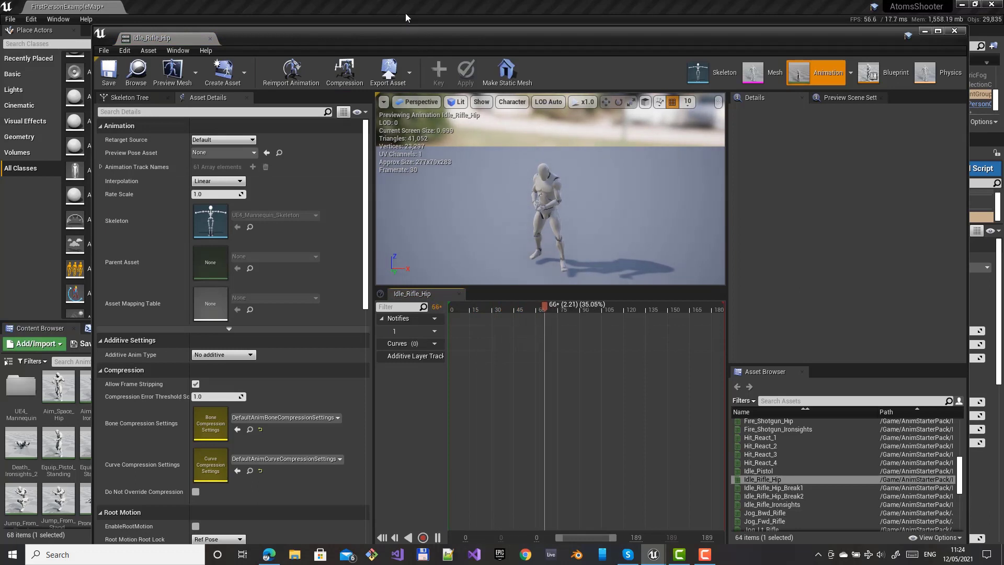
drag(435, 35, 417, 12)
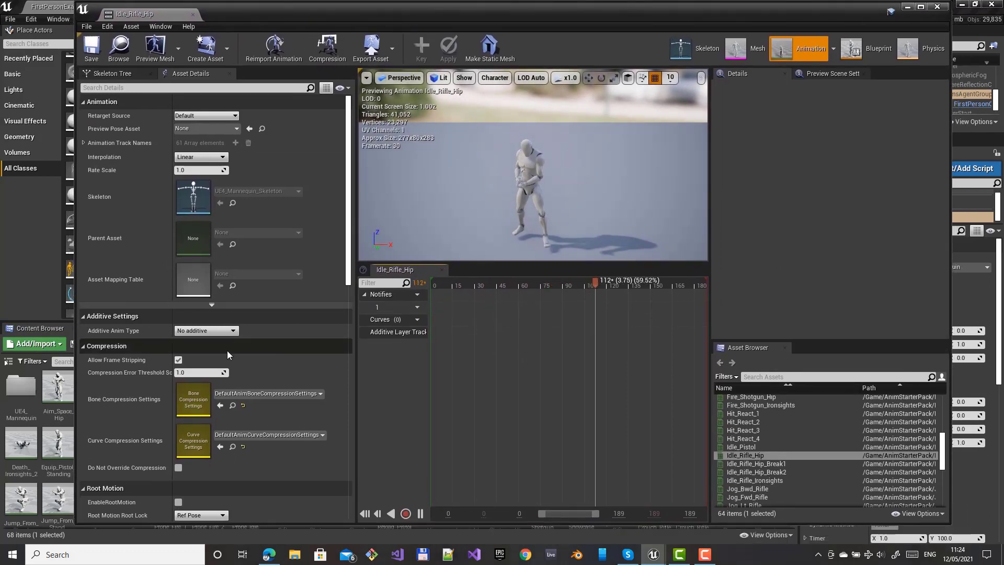
Add an Atoms Anim Clip User Data entry to the animation's asset user data and expand its Atoms Animation Clip settings.
click(212, 305)
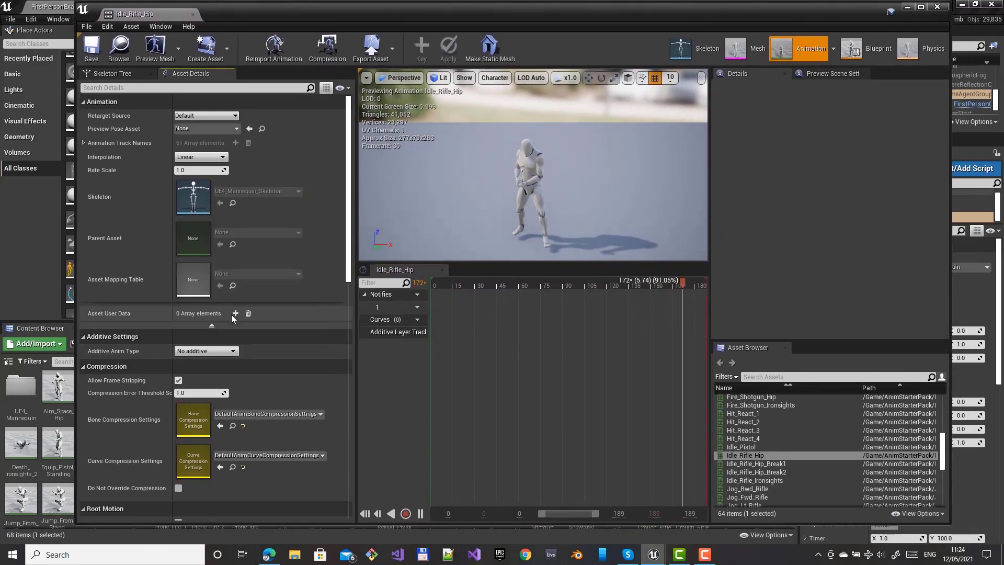
click(234, 312)
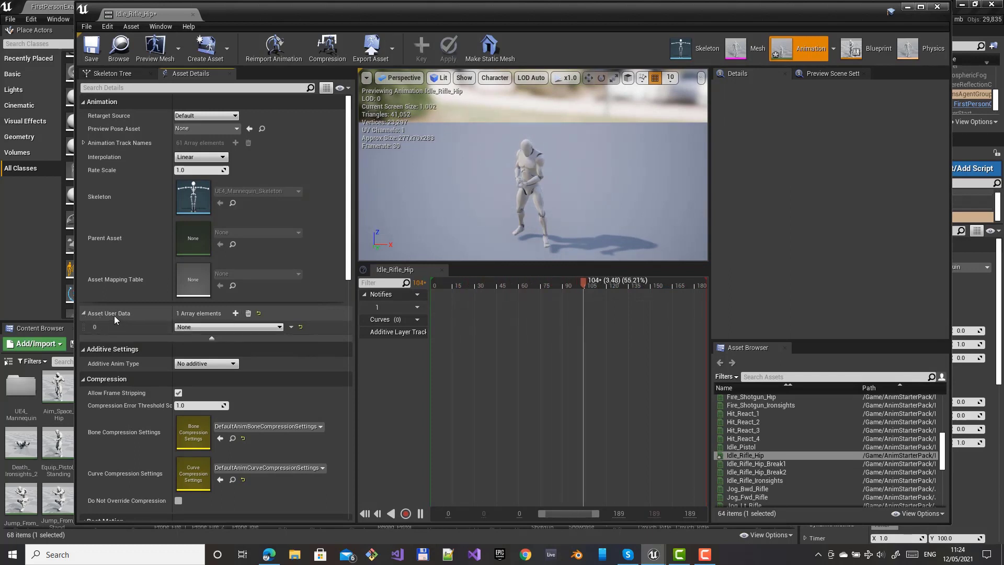
click(217, 327)
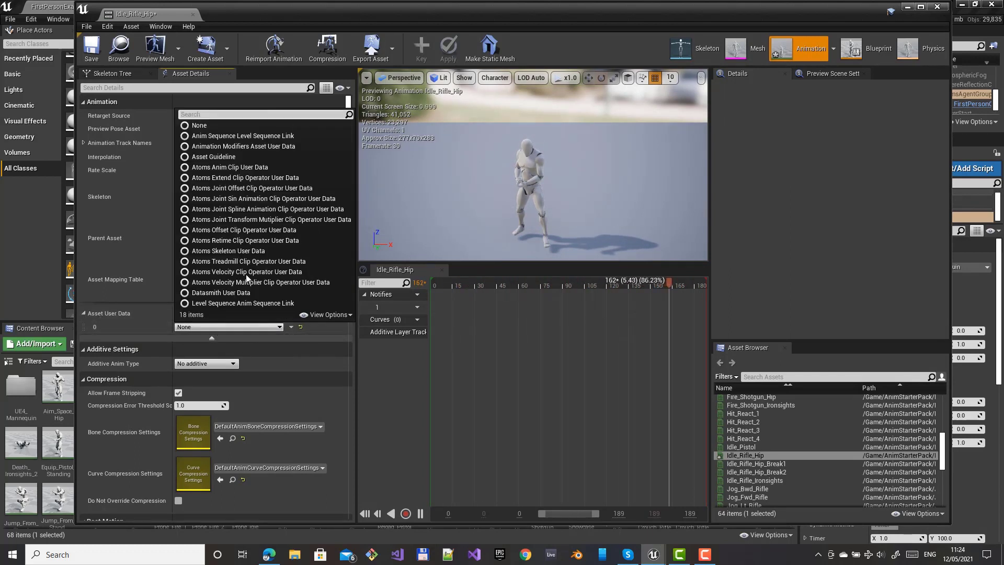
click(223, 167)
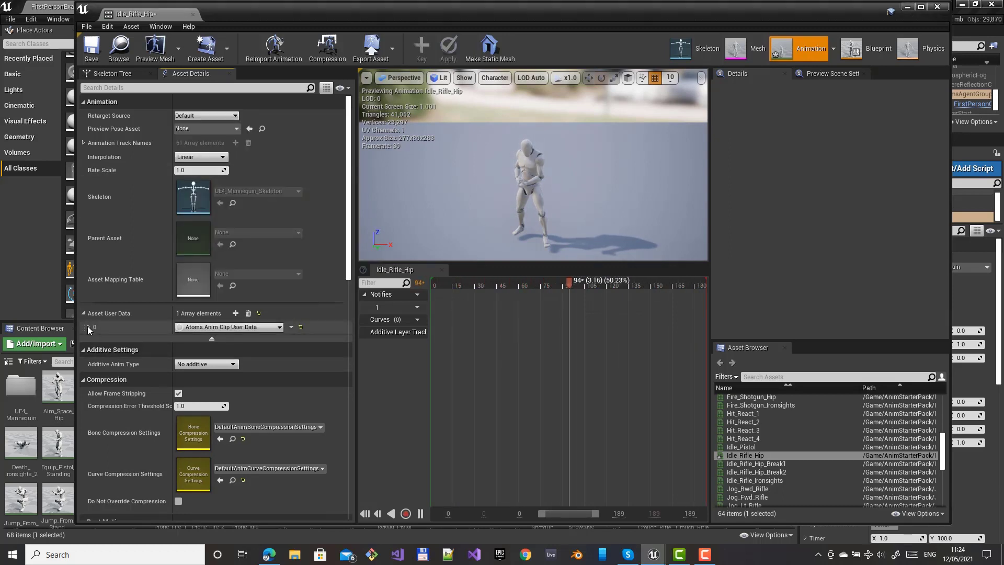
click(90, 328)
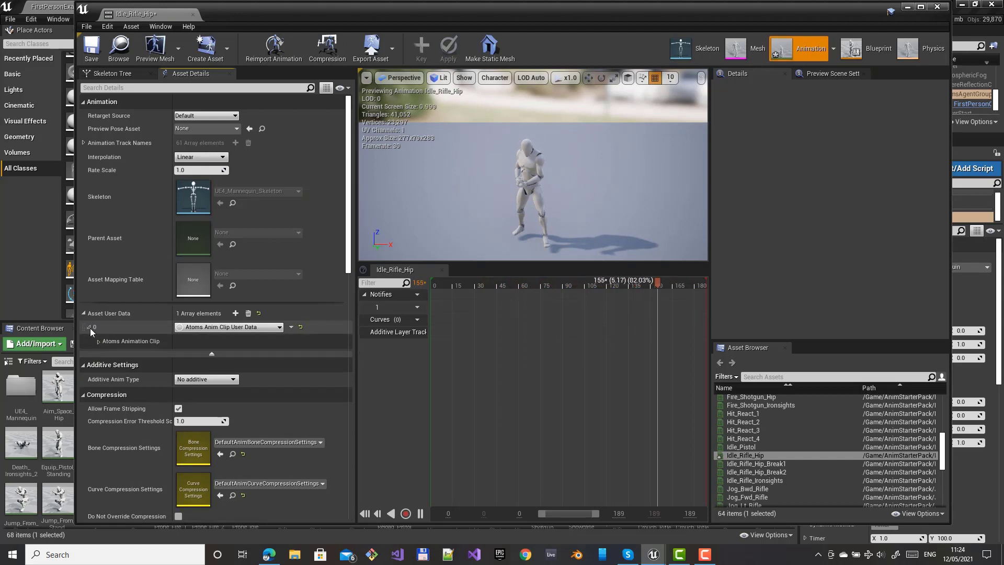
click(99, 341)
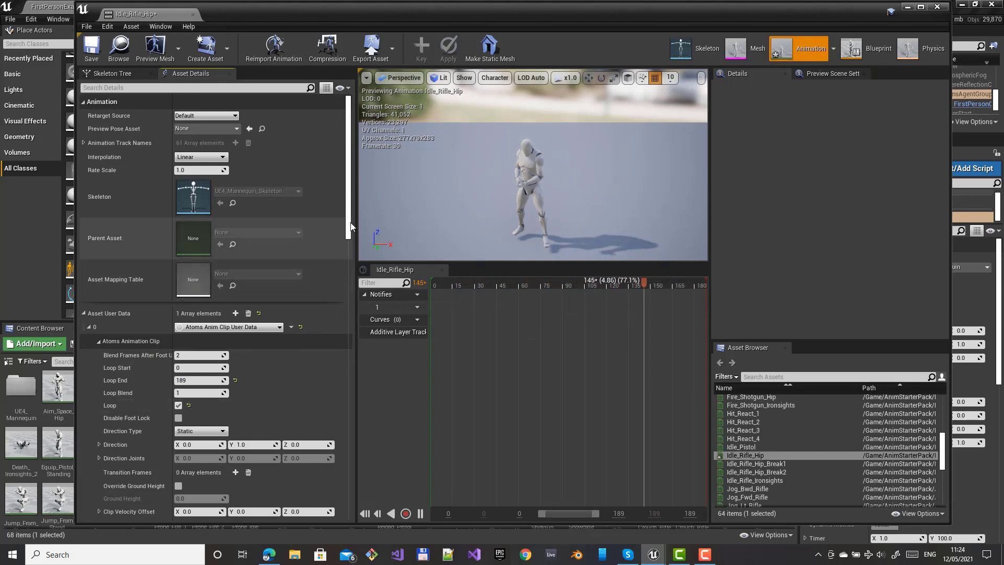
Check the mannequin's facing direction in the preview and enable Override Ground Height in the Atoms Animation Clip settings.
drag(349, 228, 350, 243)
scroll(218, 188, down, 5)
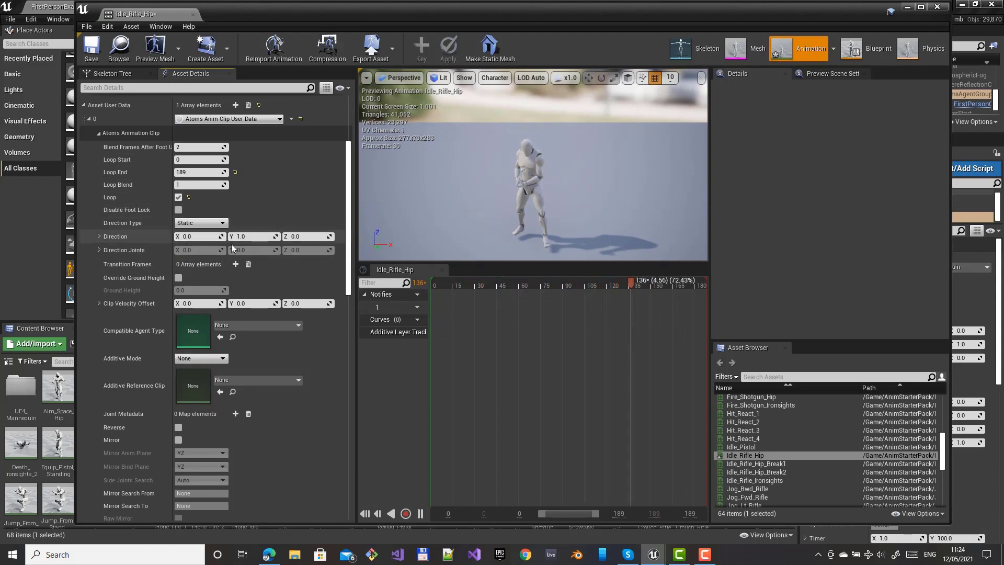
alt+drag(575, 179, 478, 212)
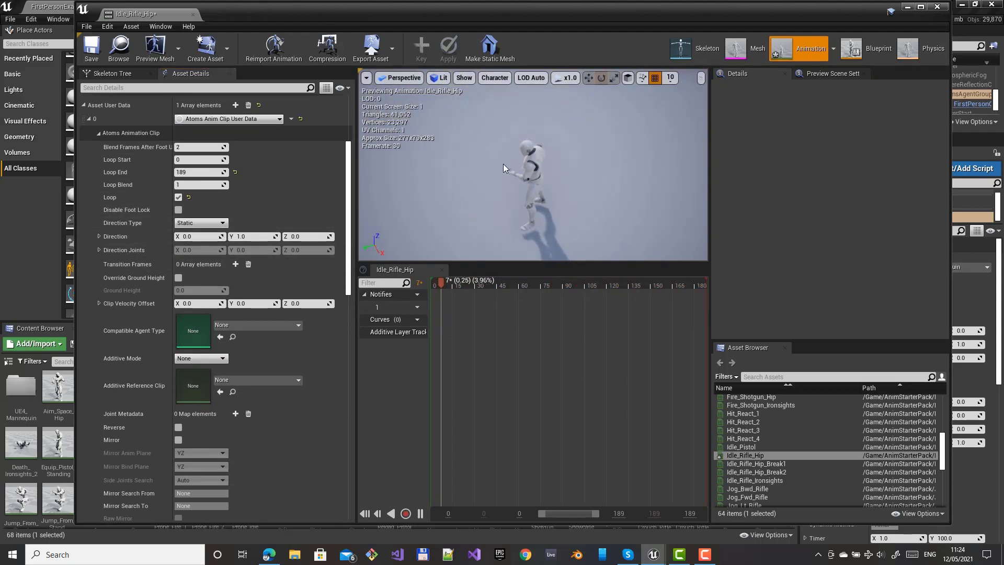
alt+drag(553, 152, 463, 188)
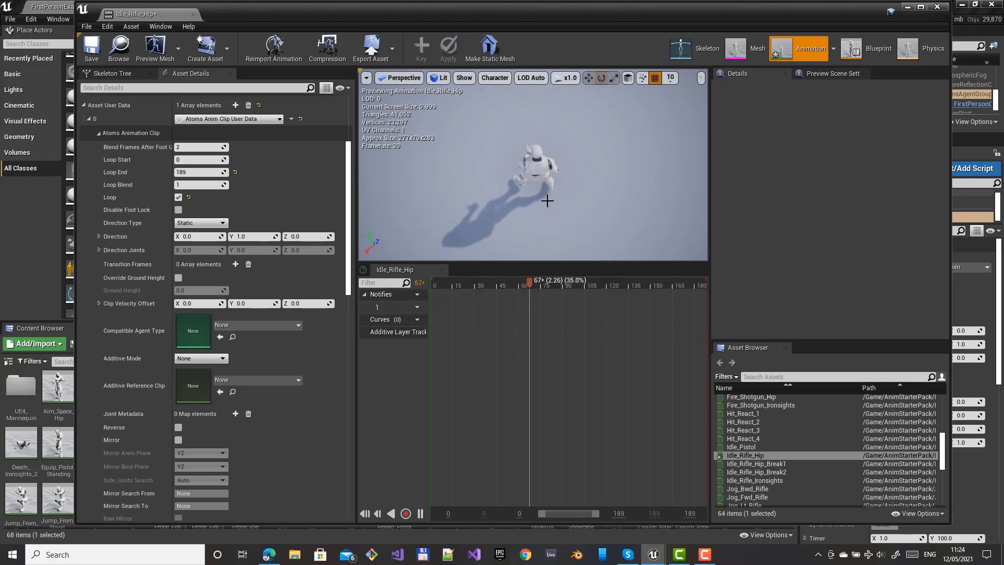
alt+drag(547, 200, 518, 218)
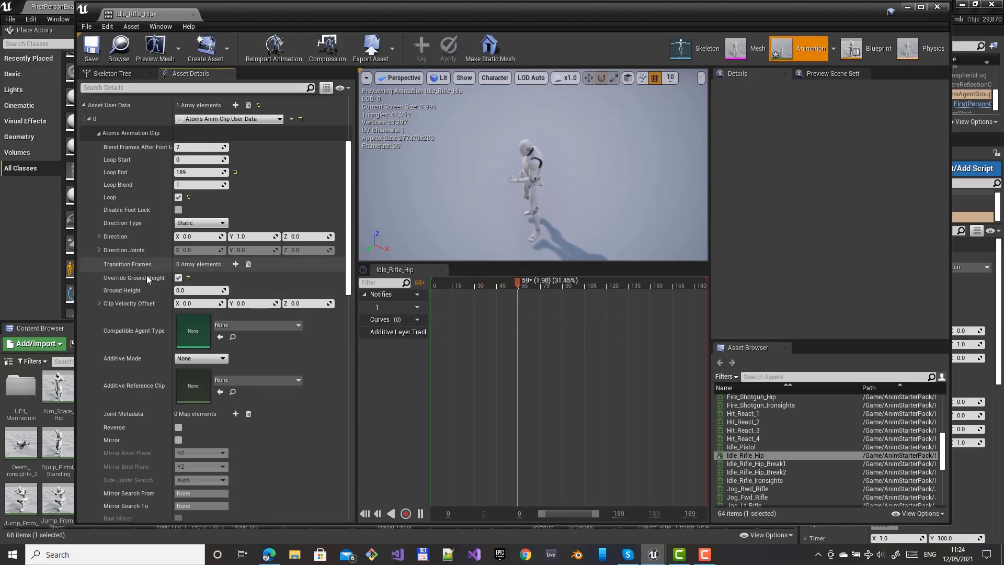
alt+drag(533, 202, 506, 188)
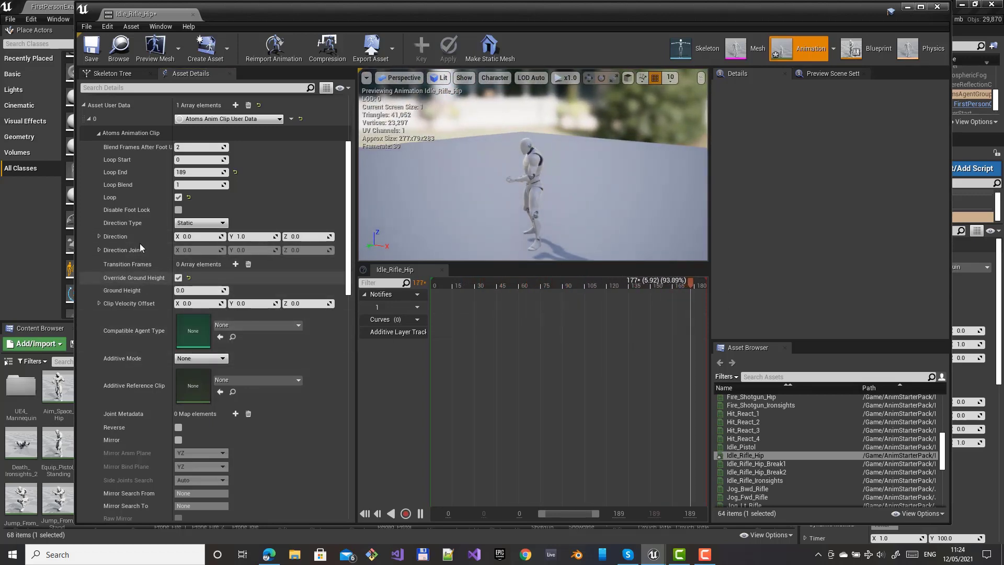
Set the Idle_Rifle_Hip clip's compatible agent type to AT_SK_Mannequin and add one transition frame entry with value -1.
click(258, 325)
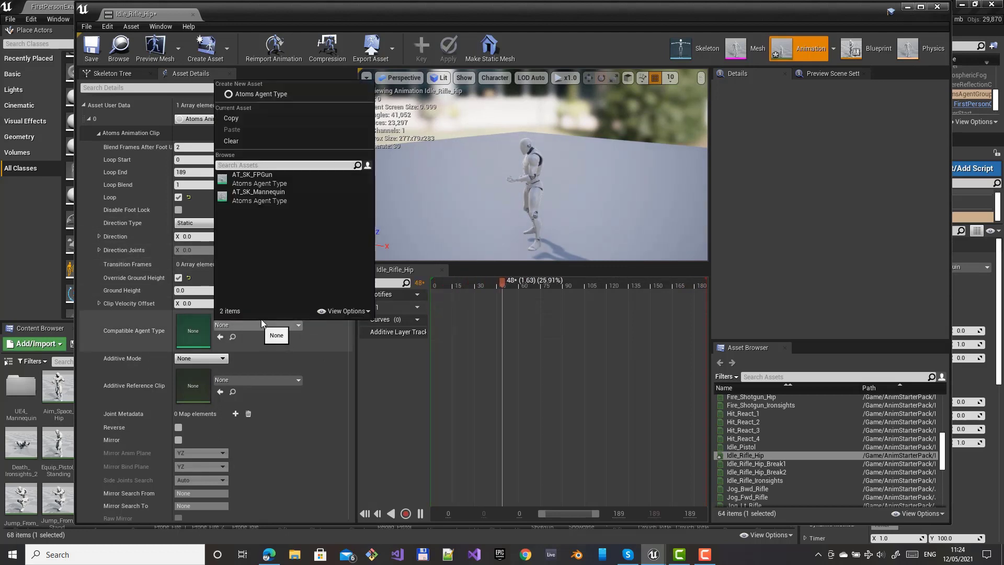
click(249, 198)
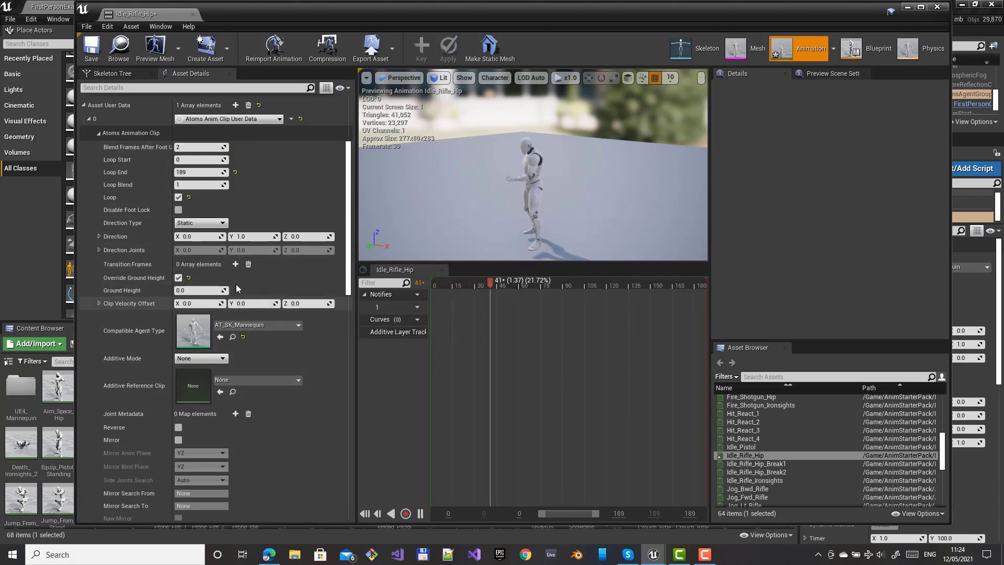
click(235, 264)
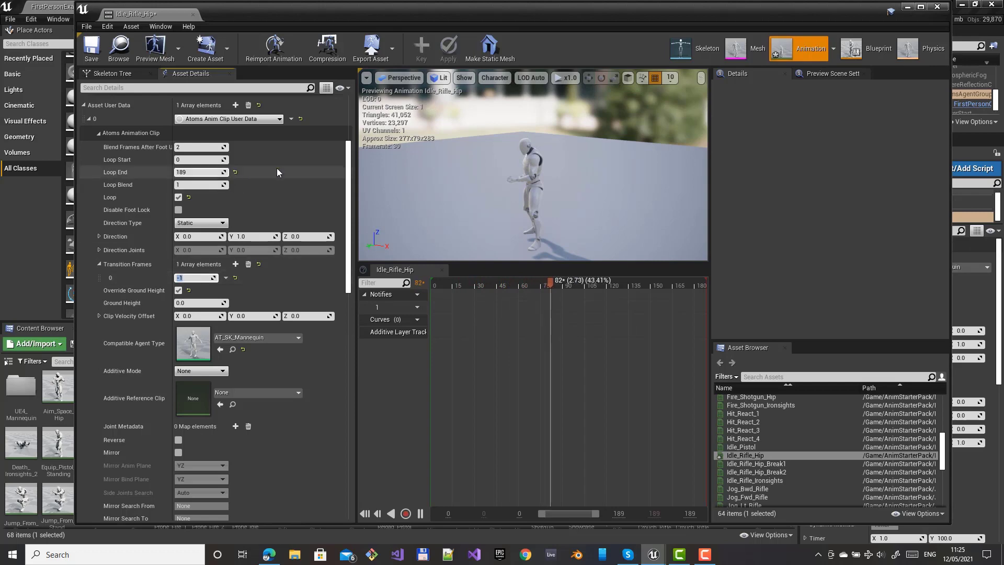
Save the Idle_Rifle_Hip animation and close its editor.
scroll(351, 175, up, 5)
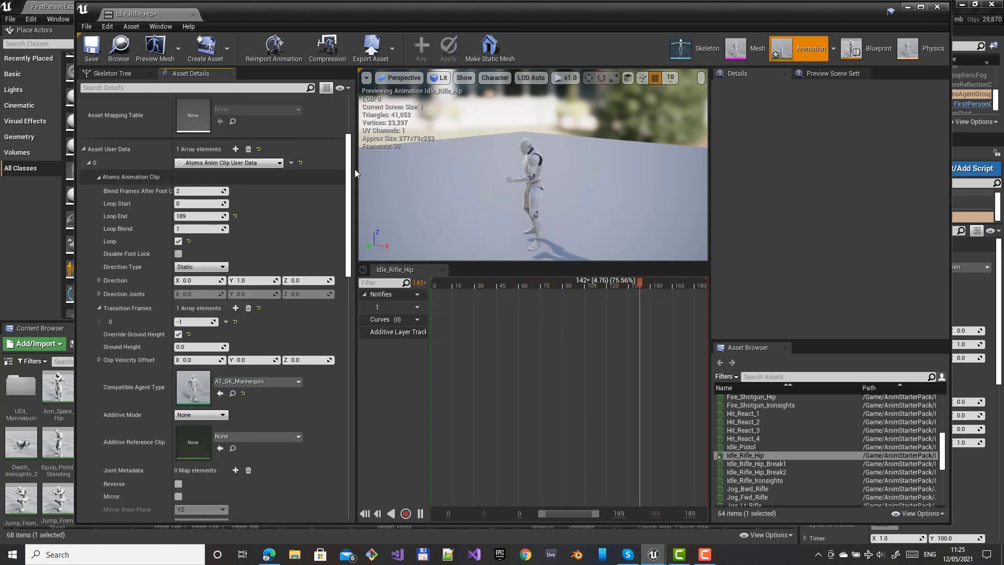
scroll(355, 158, up, 2)
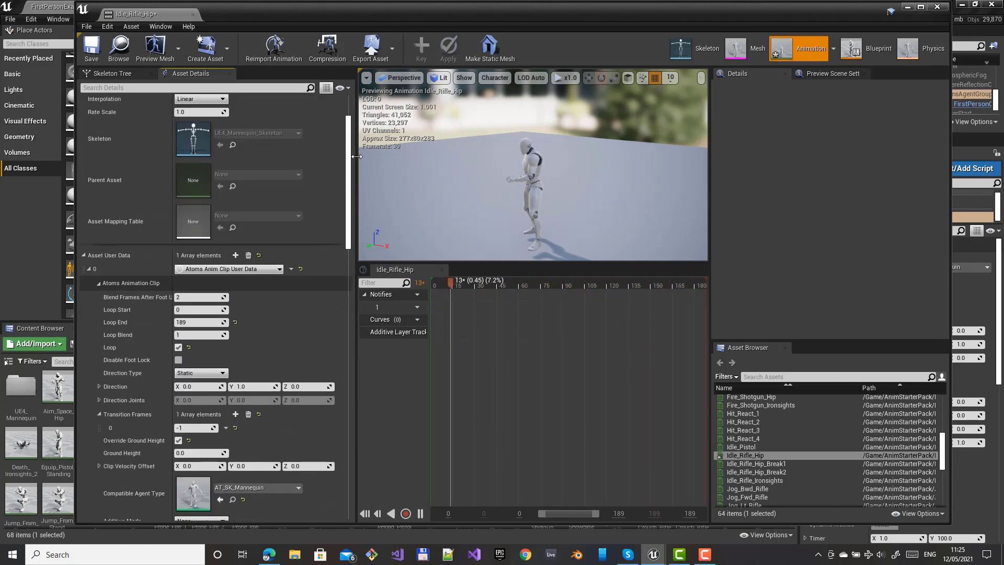
scroll(358, 173, down, 5)
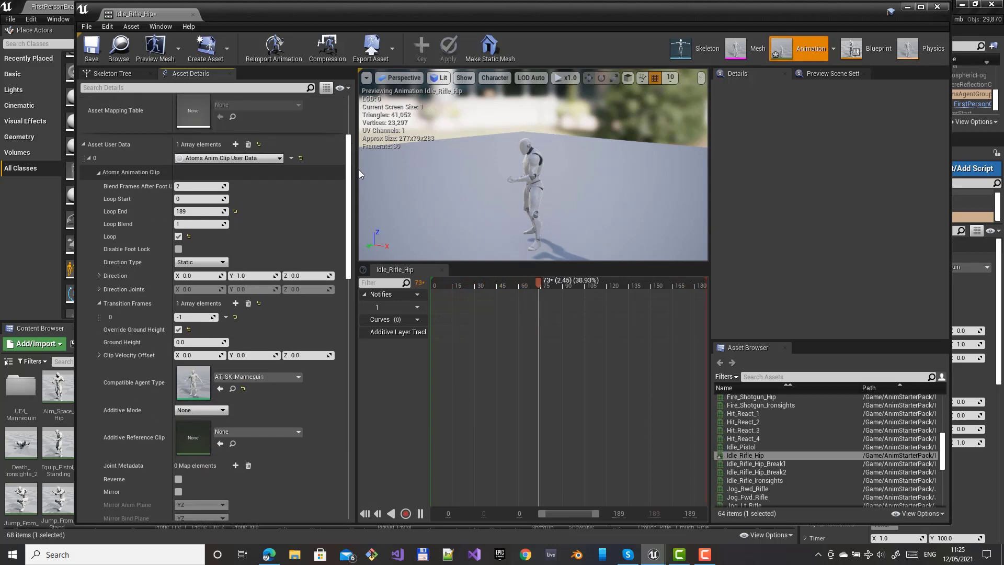
scroll(360, 163, up, 5)
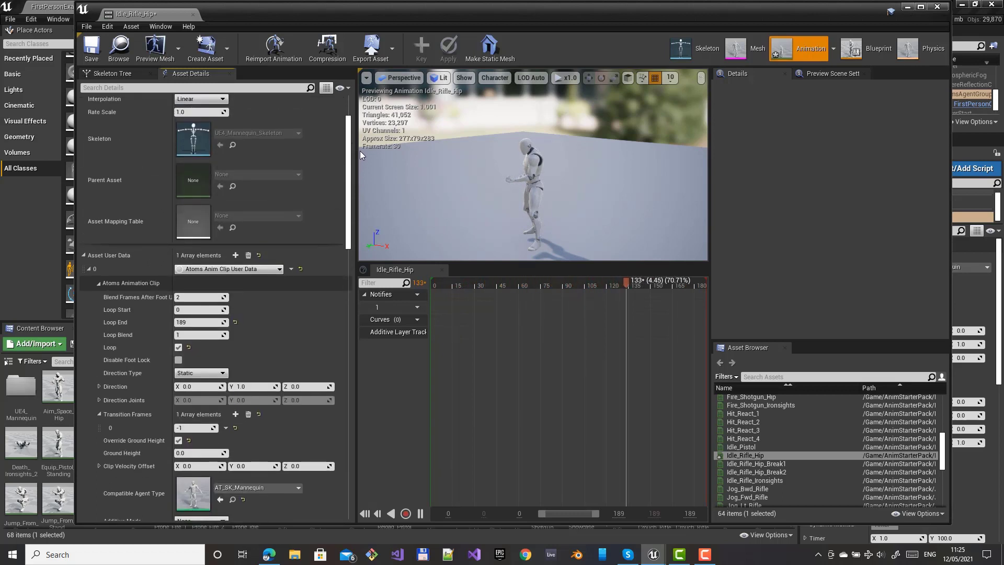
scroll(360, 154, down, 3)
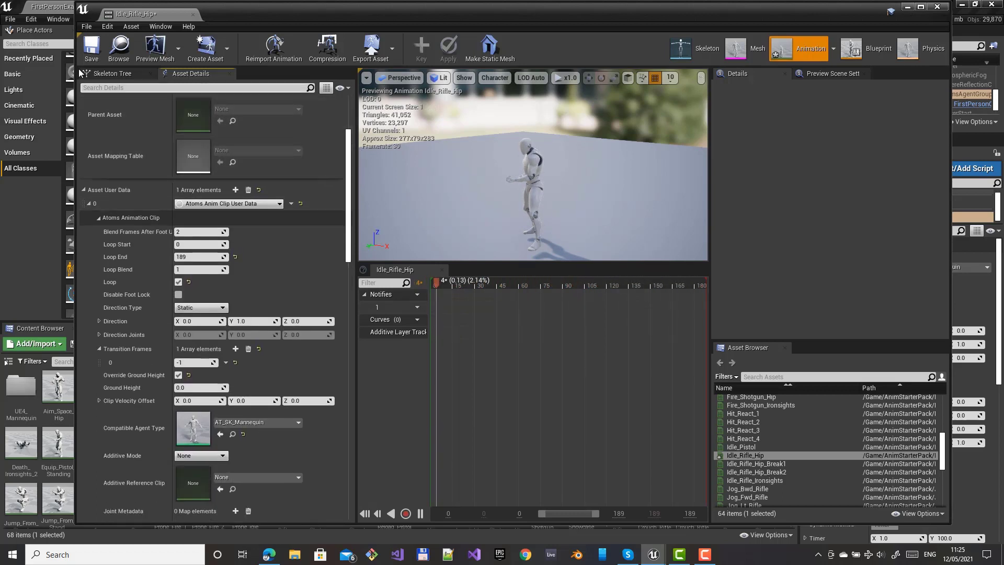
click(84, 49)
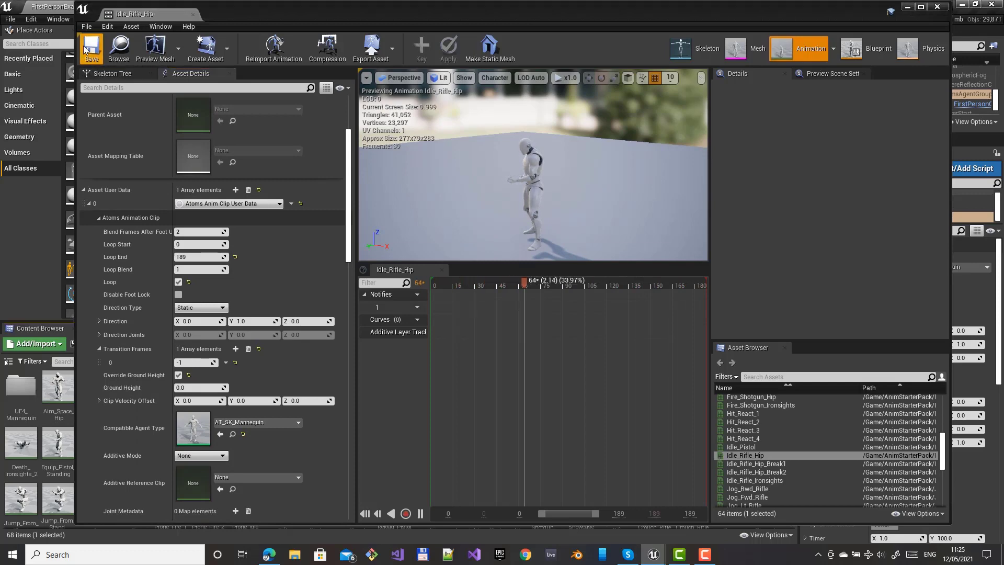
drag(284, 11, 563, 91)
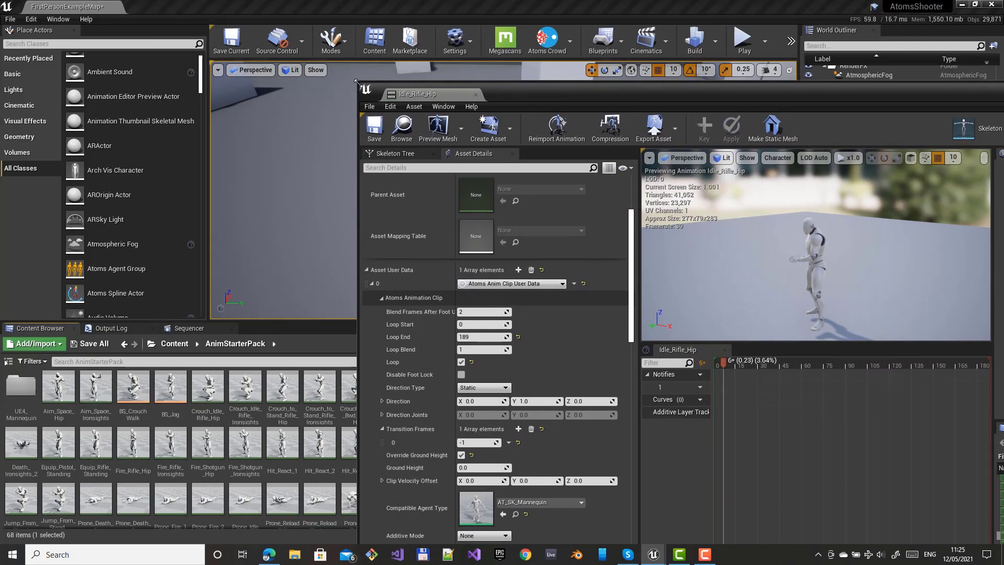
drag(356, 82, 465, 175)
drag(637, 181, 672, 76)
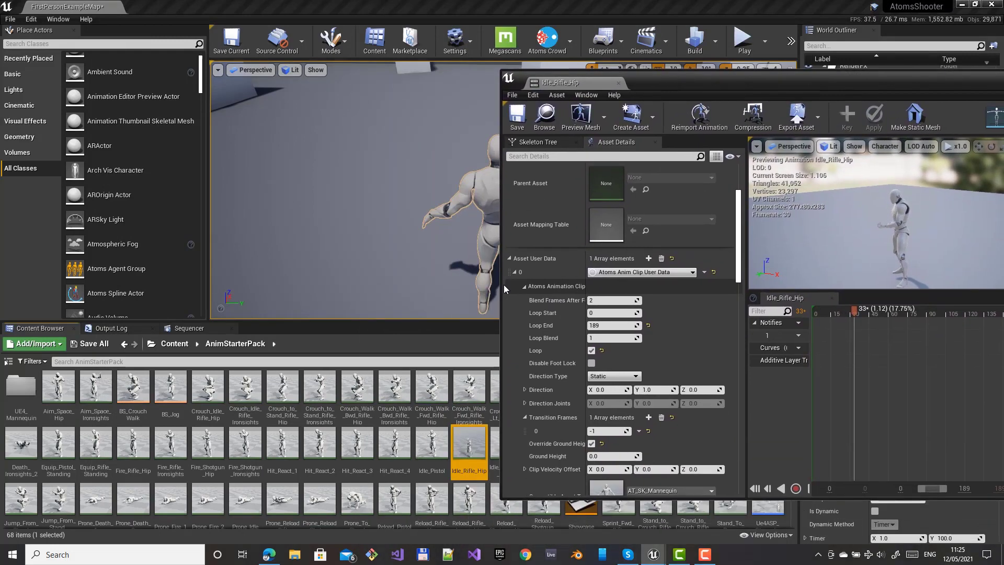
scroll(460, 418, down, 2)
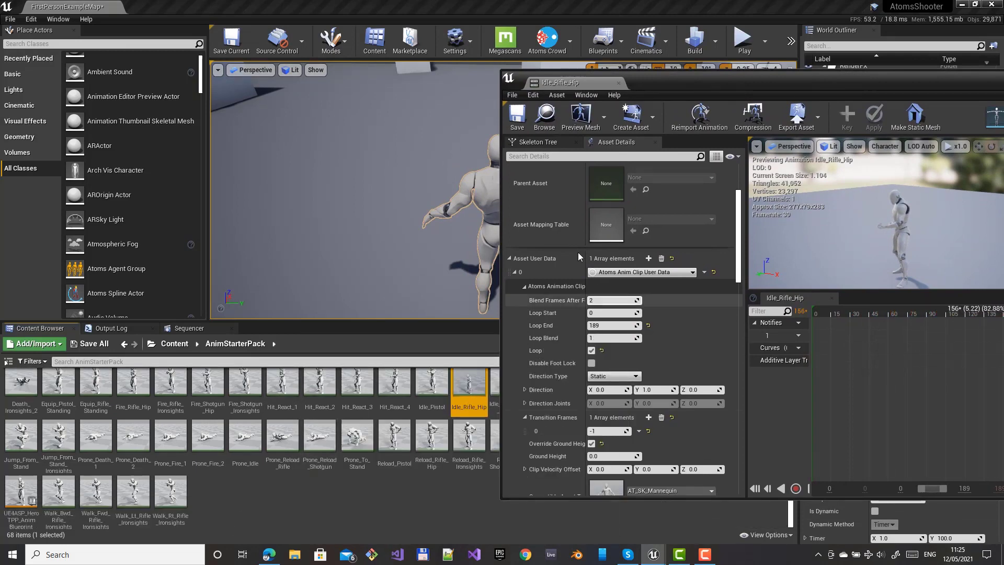
click(618, 83)
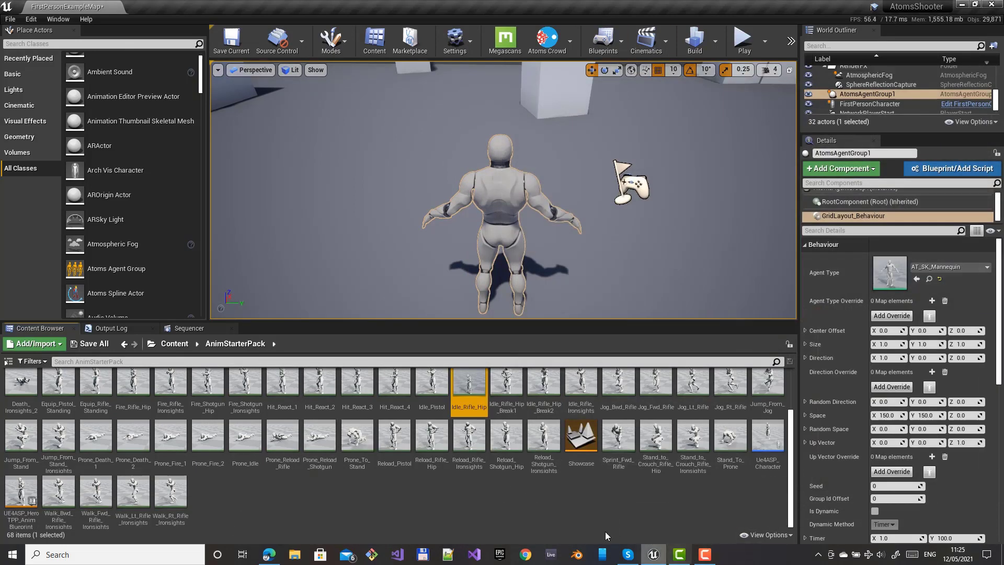
Open the Jog_Fwd_Rifle animation from the AnimStarterPack folder and bring its whole editor window into view.
scroll(596, 507, up, 1)
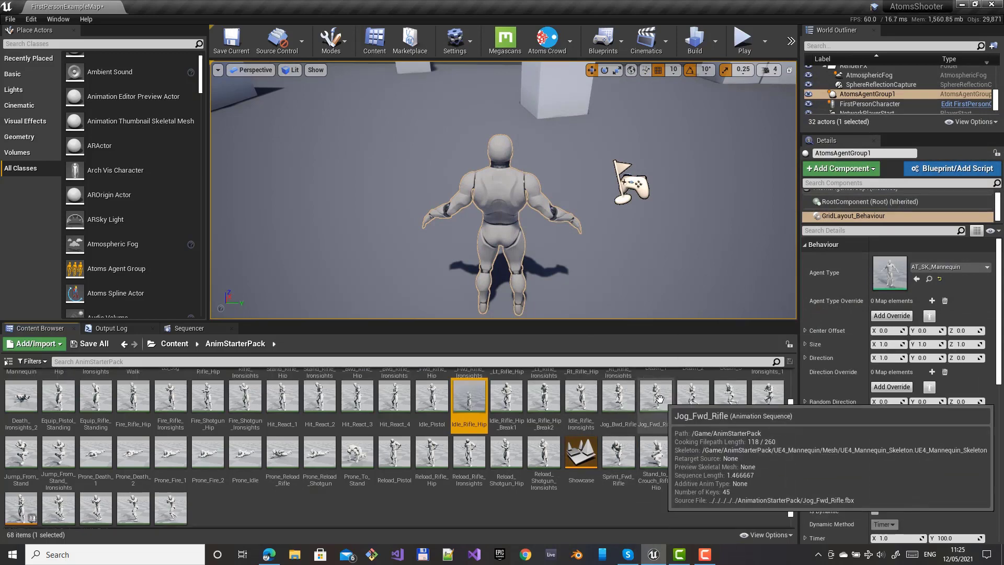
double_click(660, 399)
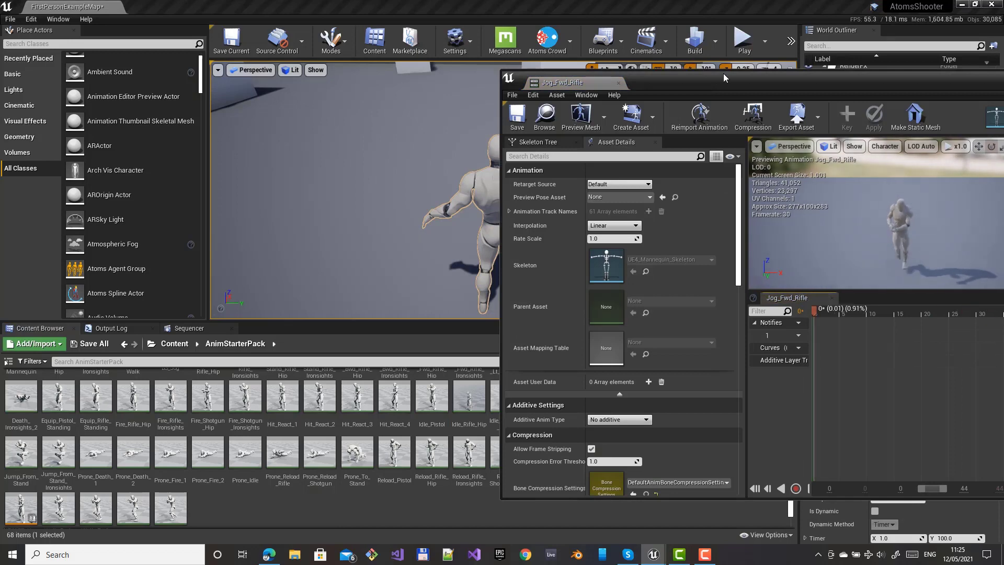
drag(723, 73, 363, 55)
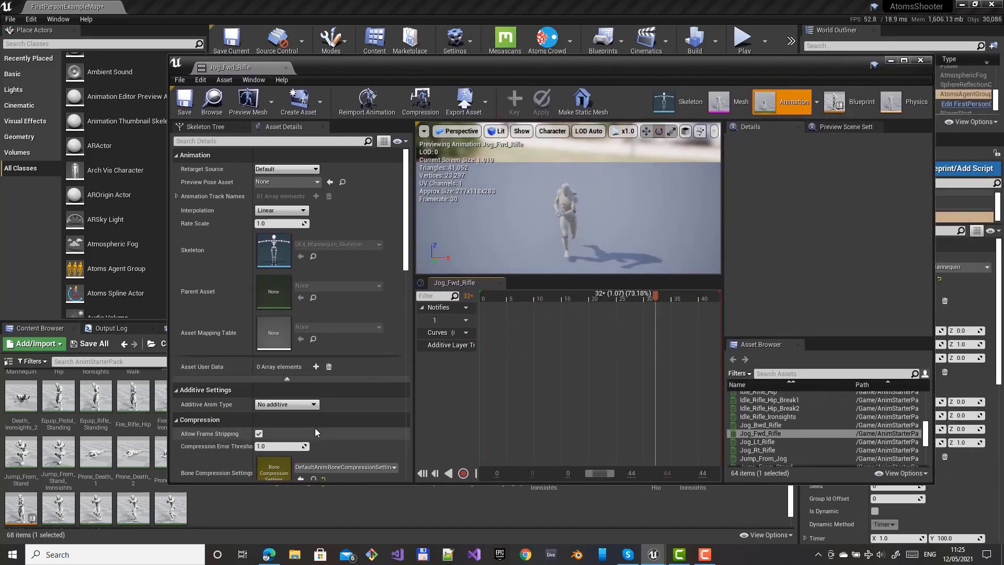
Add an Atoms Anim Clip User Data entry to Jog_Fwd_Rifle's asset user data and expand its Atoms Animation Clip settings.
click(314, 367)
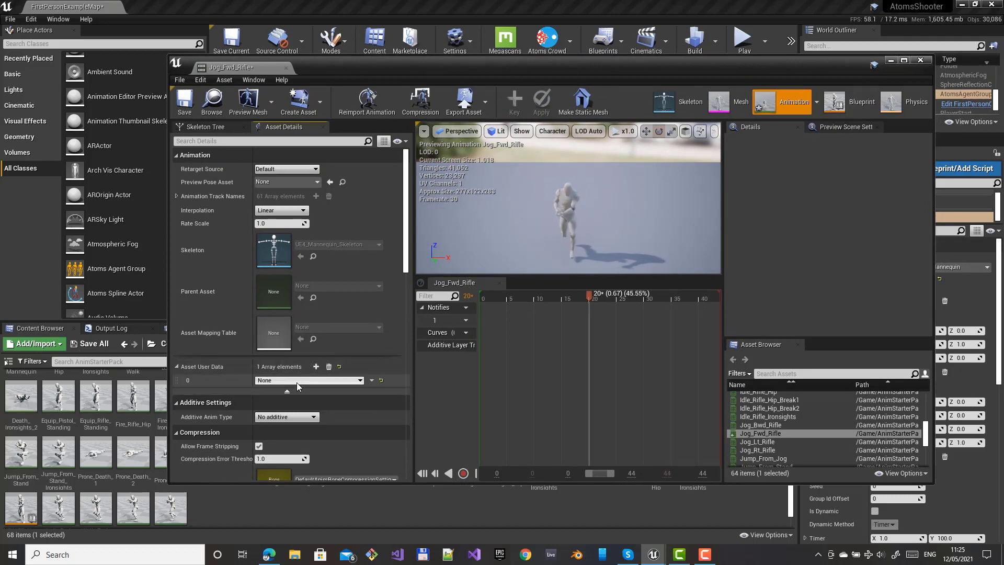
click(297, 381)
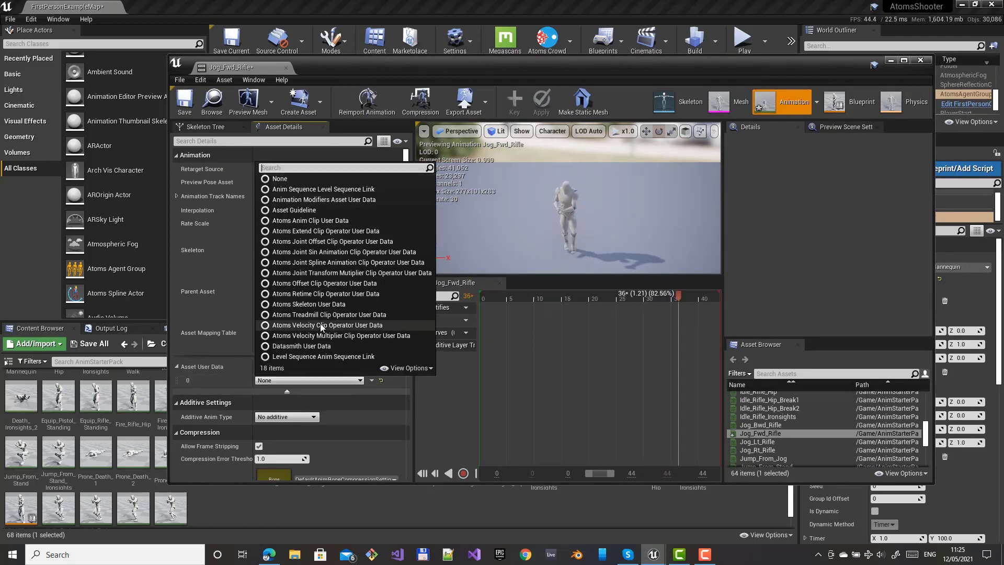
click(311, 220)
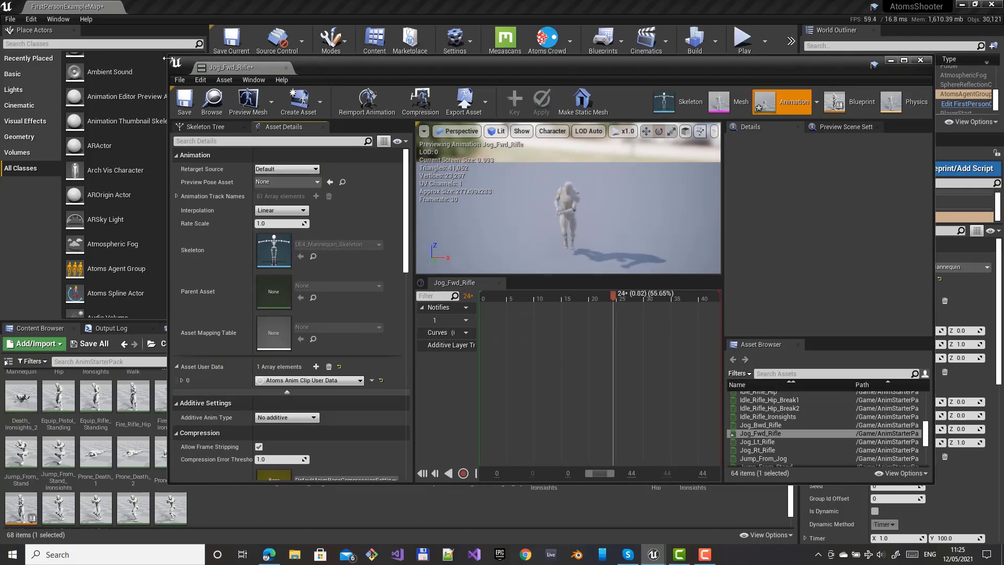
drag(120, 44, 43, 22)
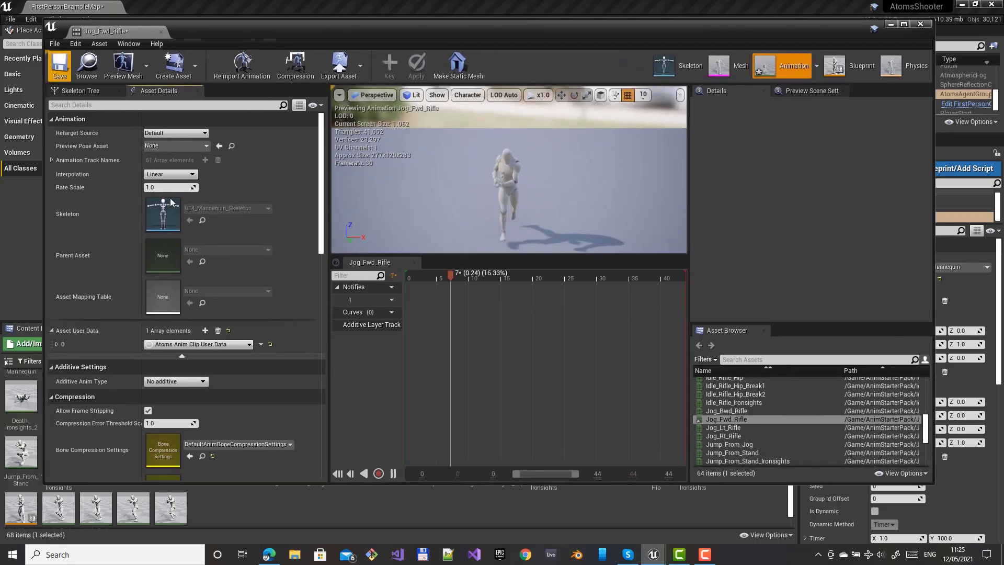
click(57, 344)
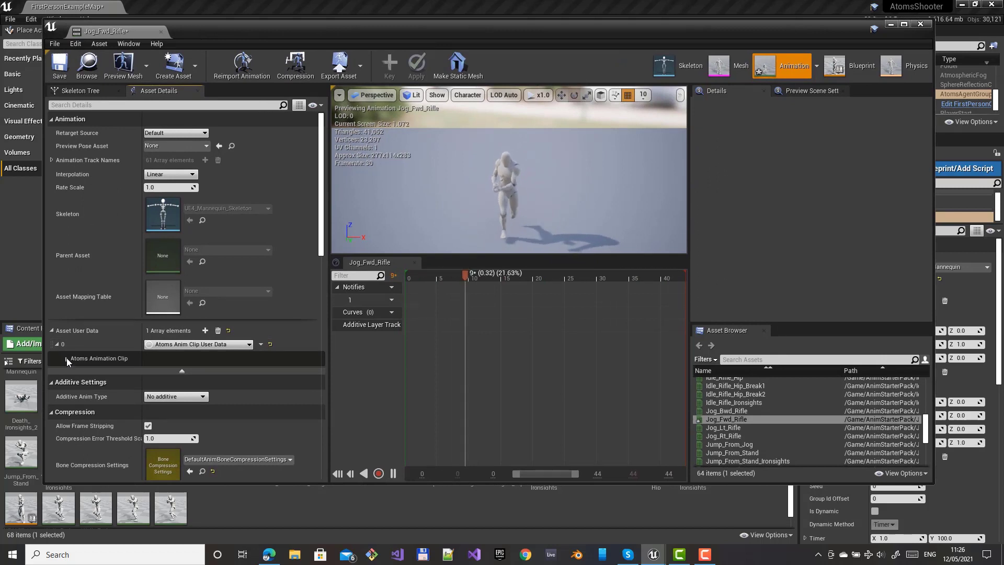
click(67, 358)
scroll(73, 384, down, 2)
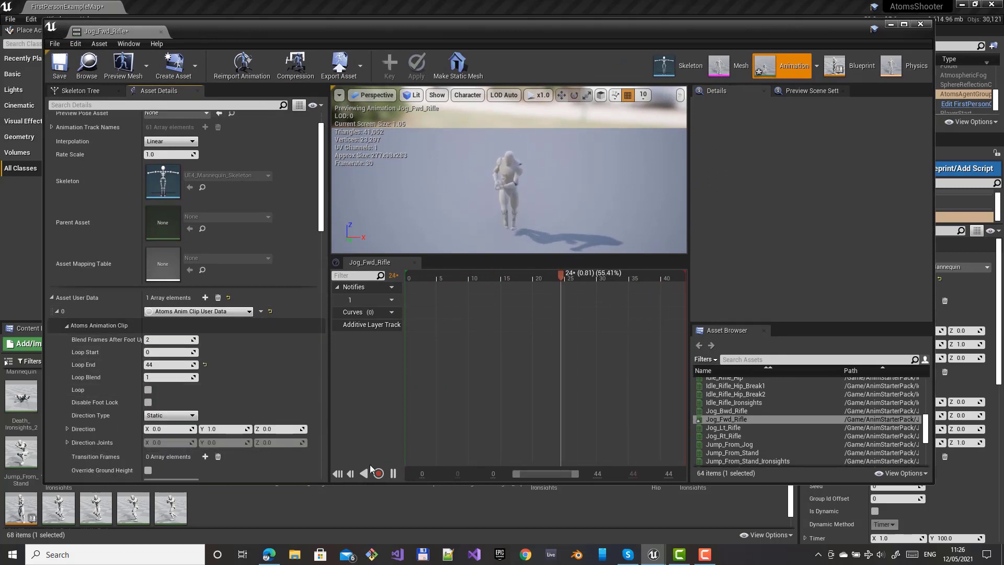
Pause the jog preview, examine the pose around frame 22, and return the timeline to frame 0.
click(394, 475)
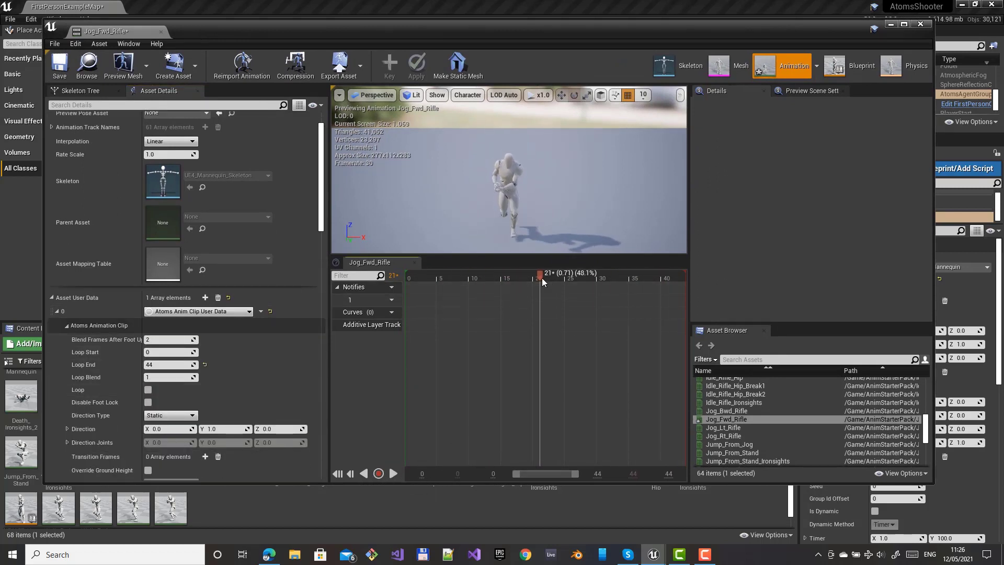
mouse_move(541, 277)
mouse_down()
mouse_move(368, 278)
mouse_move(551, 282)
mouse_up()
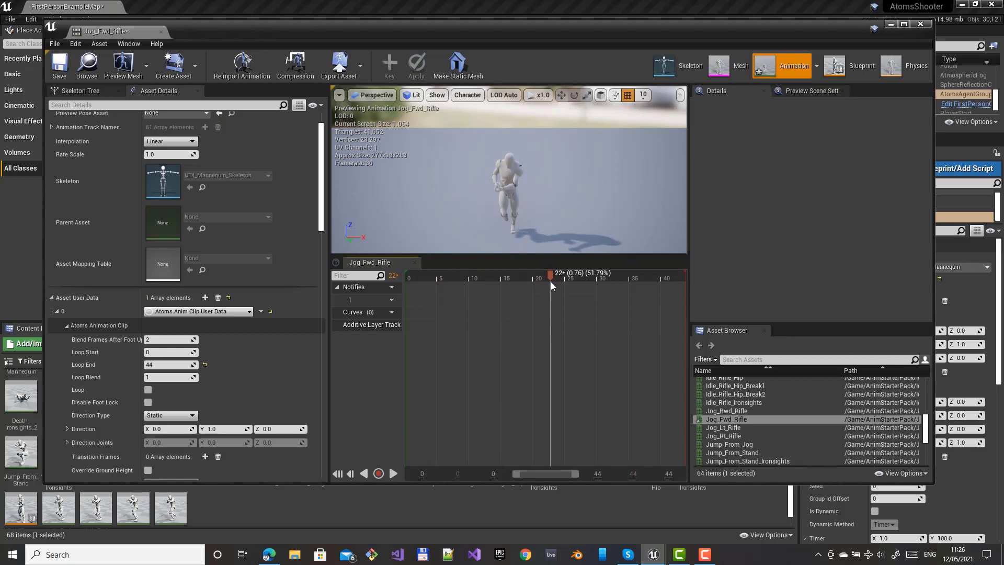
drag(551, 281, 371, 289)
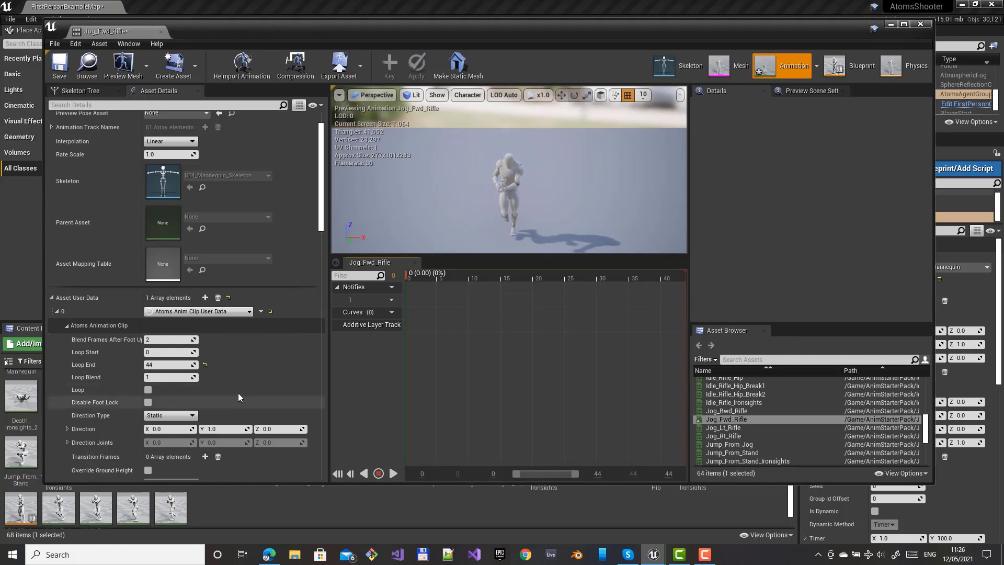
Enable Override Ground Height and Loop in Jog_Fwd_Rifle's Atoms Animation Clip settings.
scroll(157, 398, down, 3)
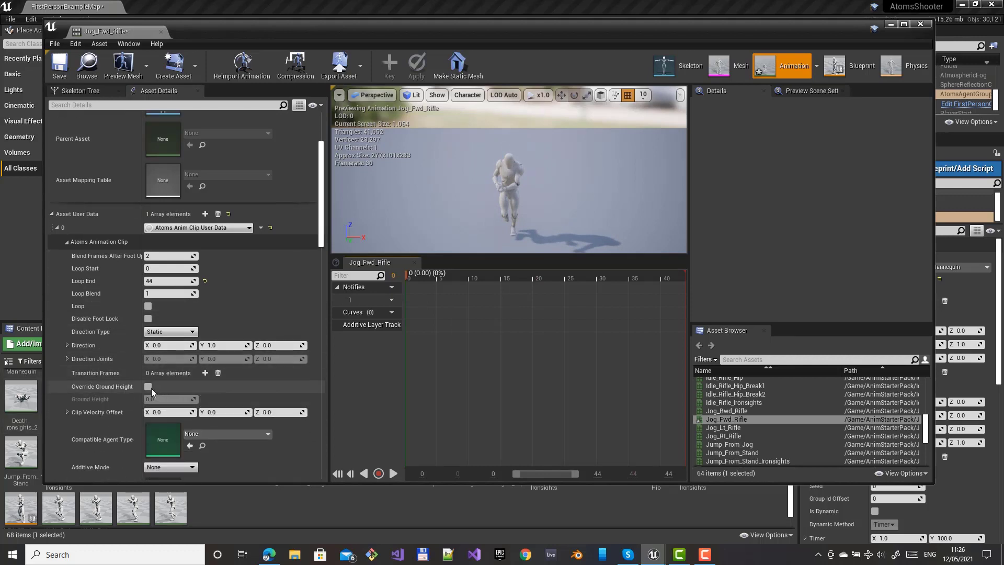
click(148, 387)
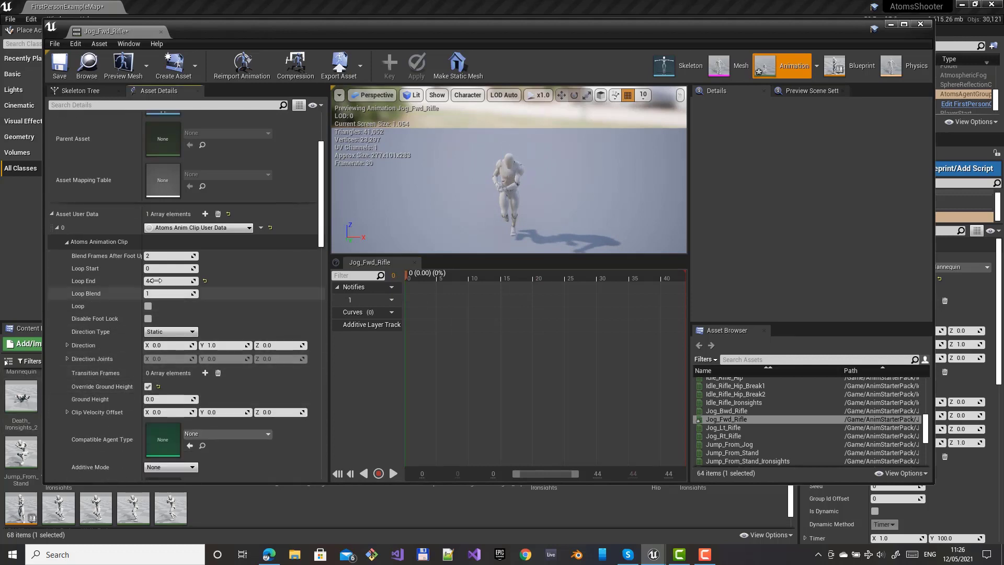
click(148, 305)
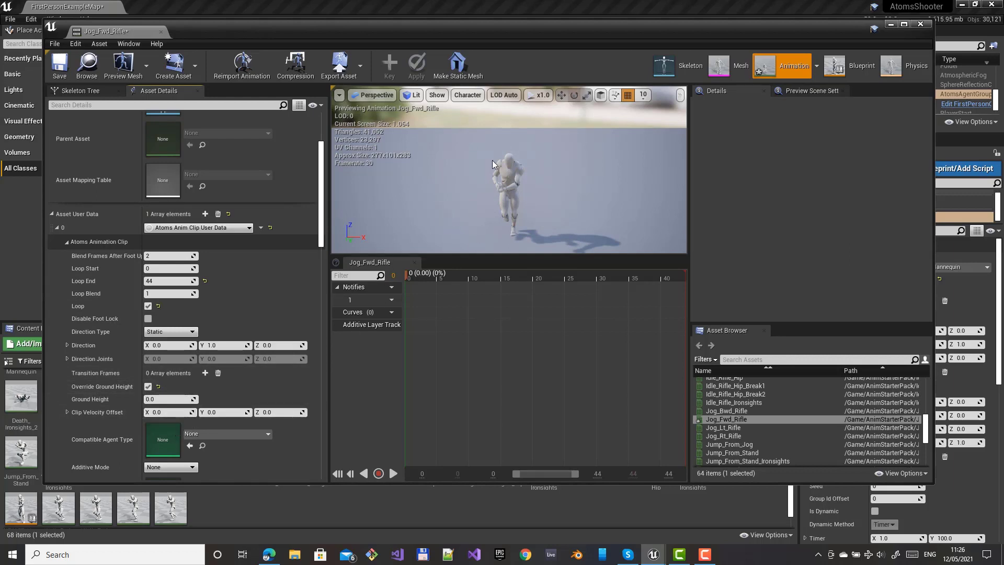
Set Jog_Fwd_Rifle's Clip Velocity Offset Y to 12.0 and its compatible agent type to AT_SK_Mannequin, and save the animation.
alt+drag(470, 209, 417, 172)
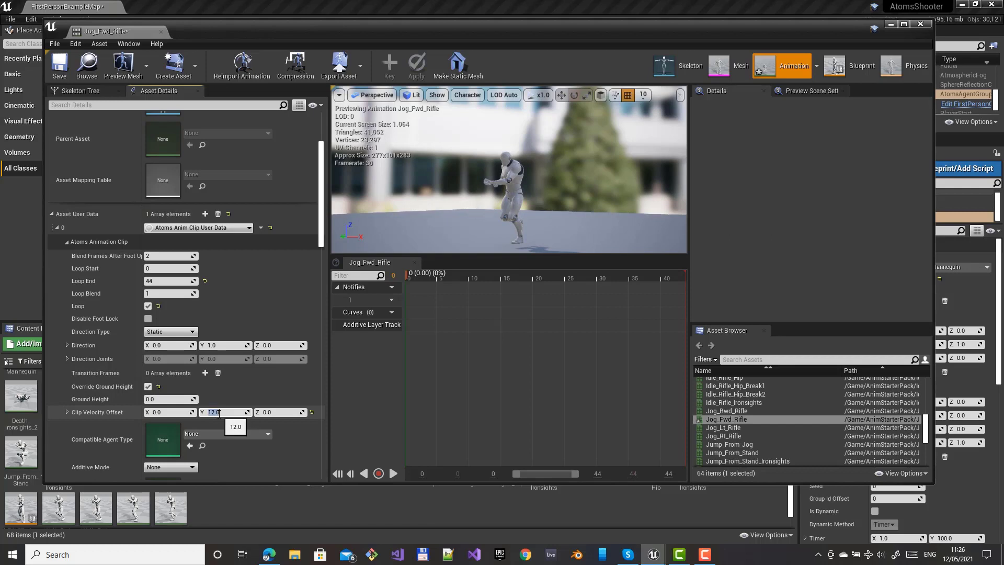
click(230, 434)
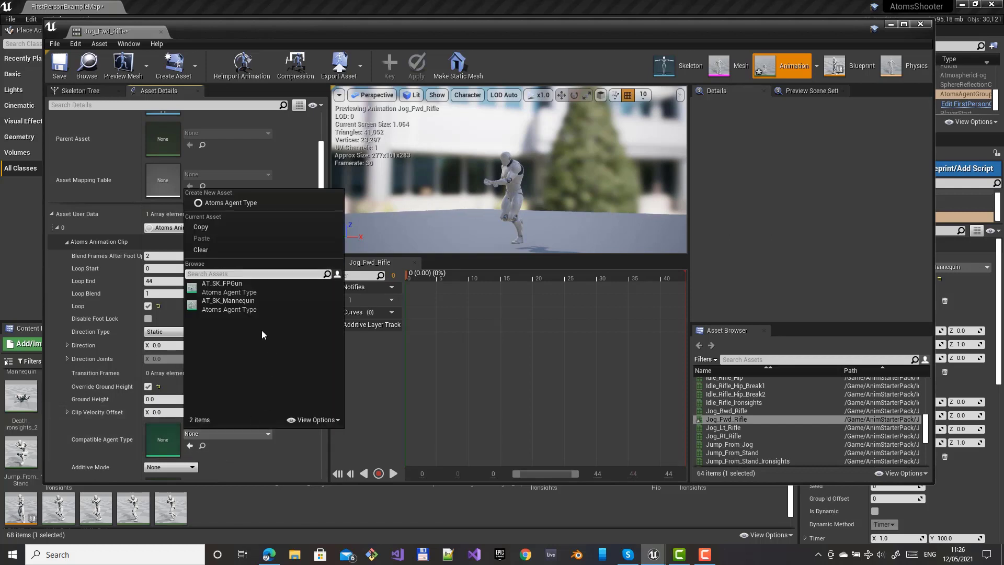
click(222, 309)
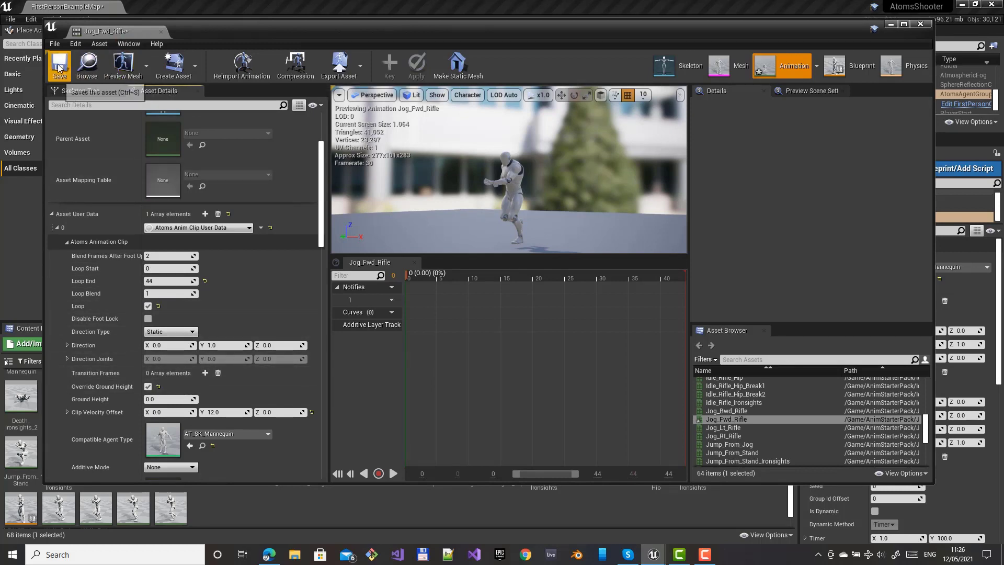
Compute the Atoms transition frames for Jog_Fwd_Rifle from frame 0 with a threshold of 0.3, and close the compute dialog.
click(97, 44)
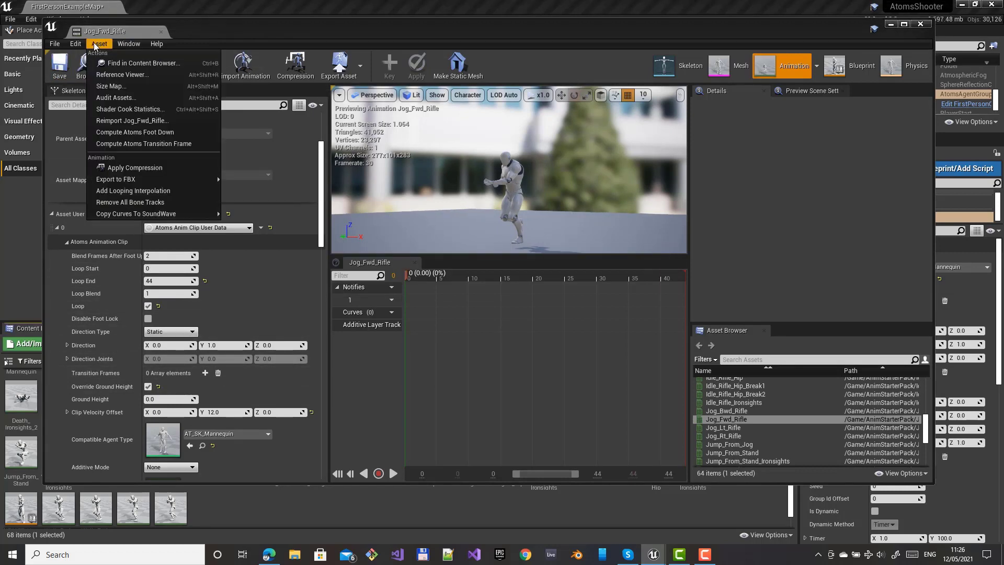
click(138, 145)
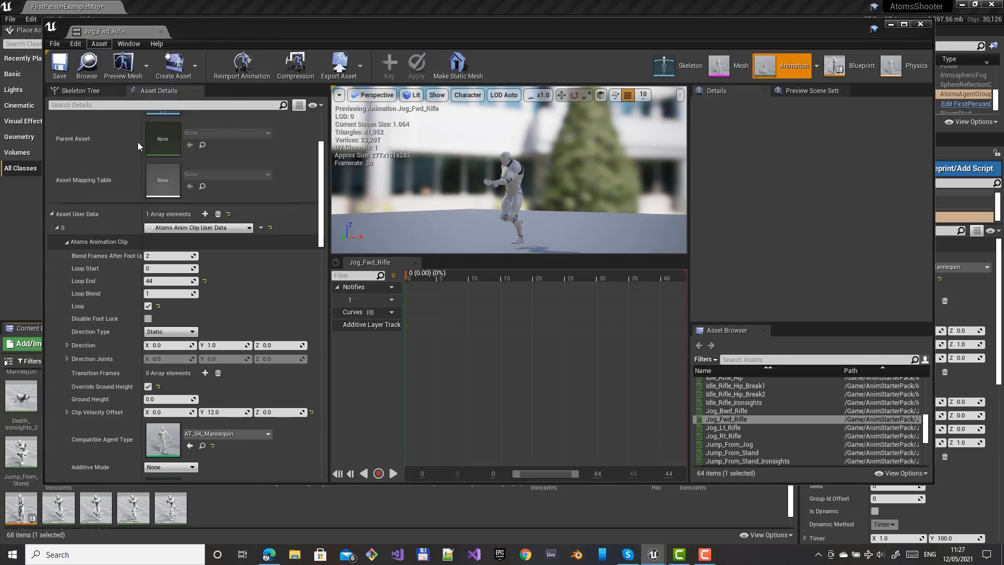
drag(467, 246, 343, 268)
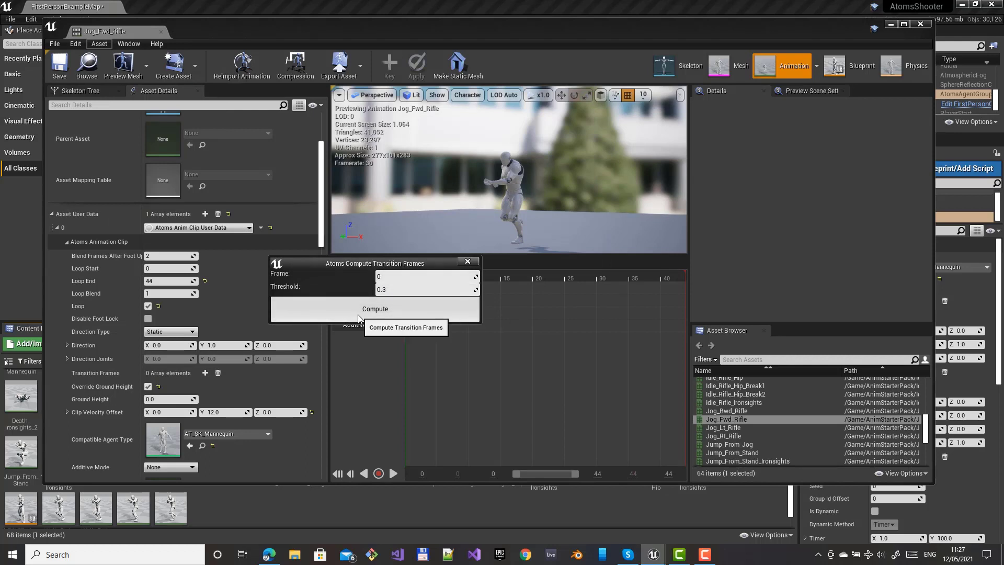
click(468, 262)
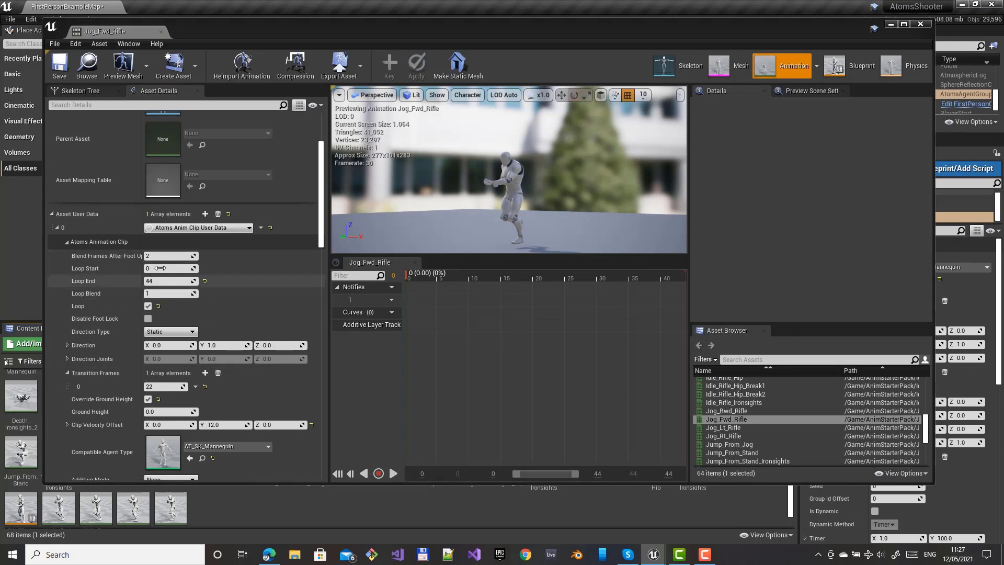
Set Jog_Fwd_Rifle's Loop End to 22, save the animation, and close its editor.
click(150, 281)
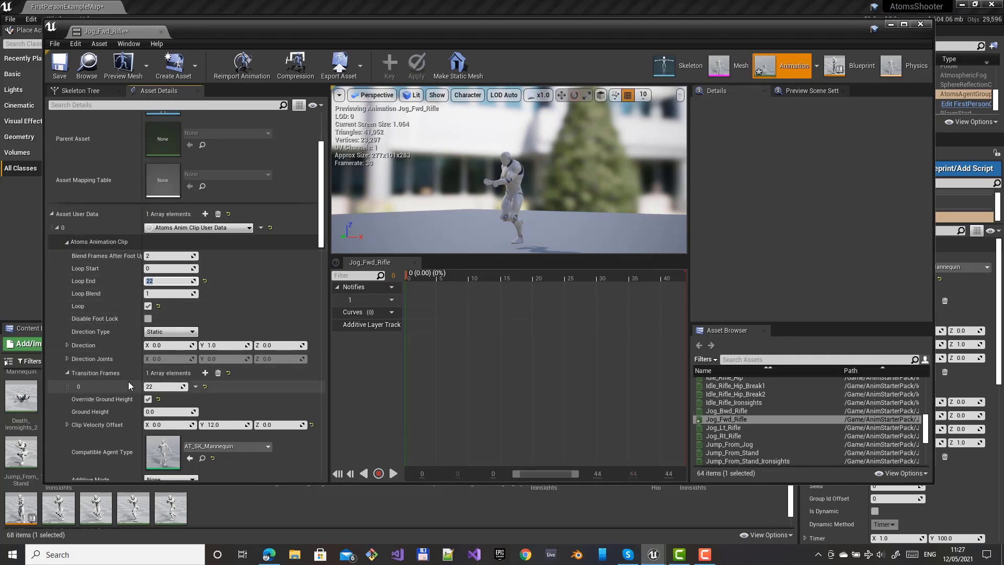
scroll(99, 397, down, 5)
scroll(101, 176, up, 6)
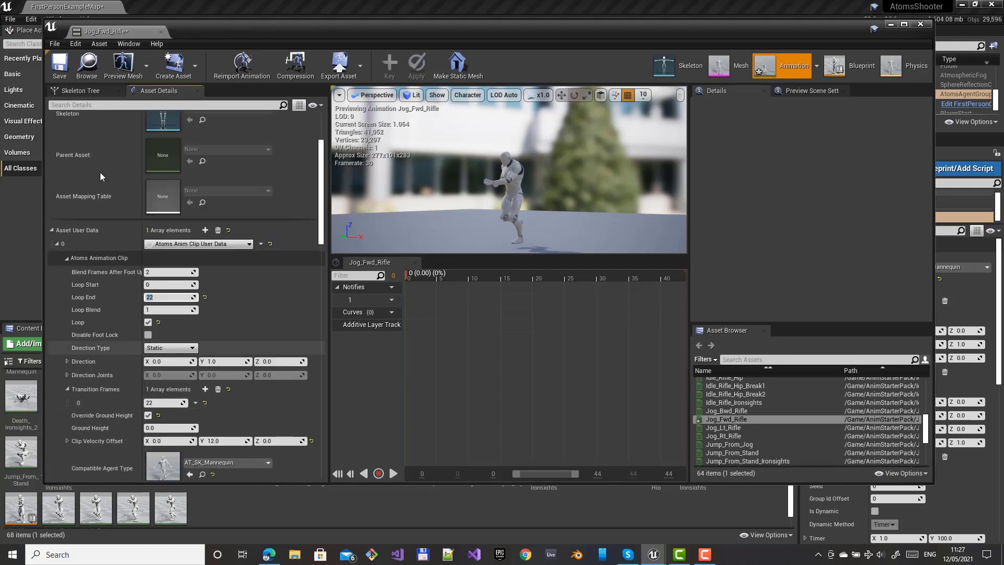
click(59, 64)
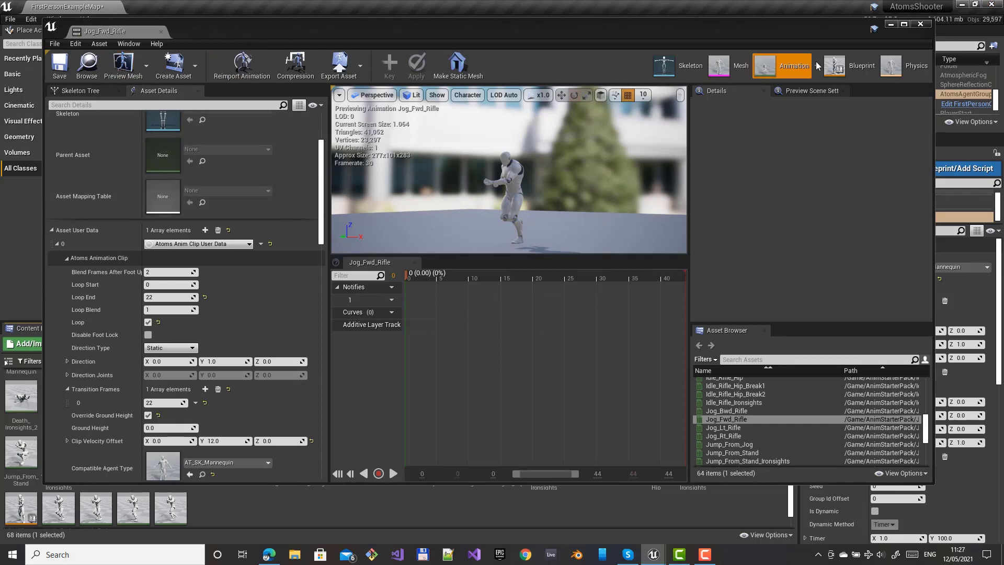
click(920, 24)
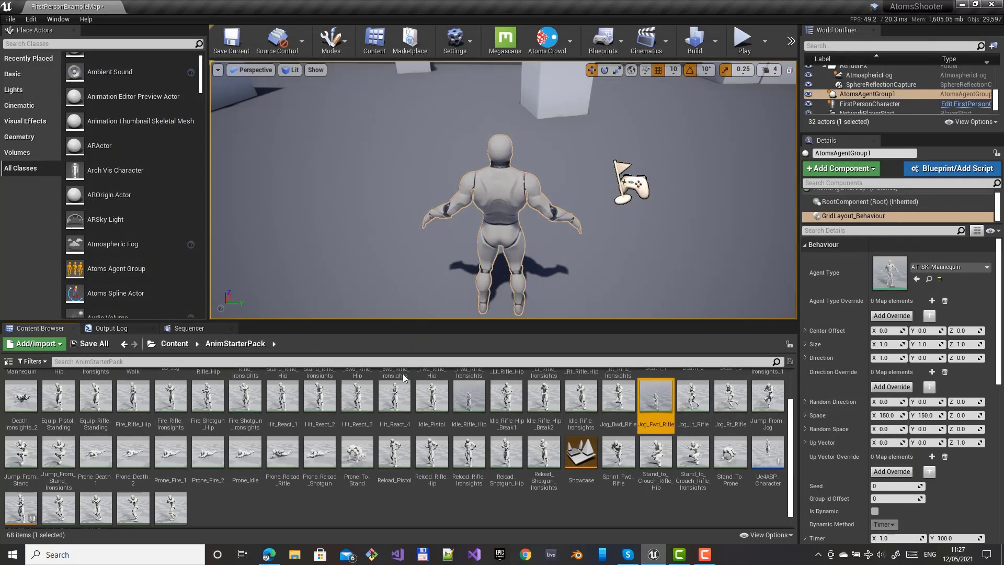
Add a Clip Reader Behaviour to AtomsAgentGroup1 and set its clip to Idle_Rifle_Hip.
click(172, 344)
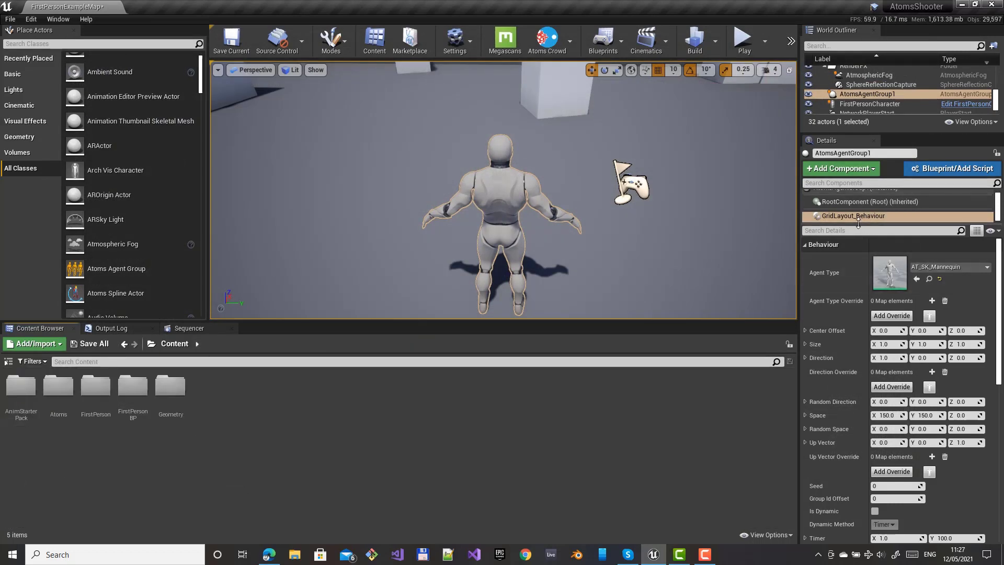
drag(857, 223, 843, 274)
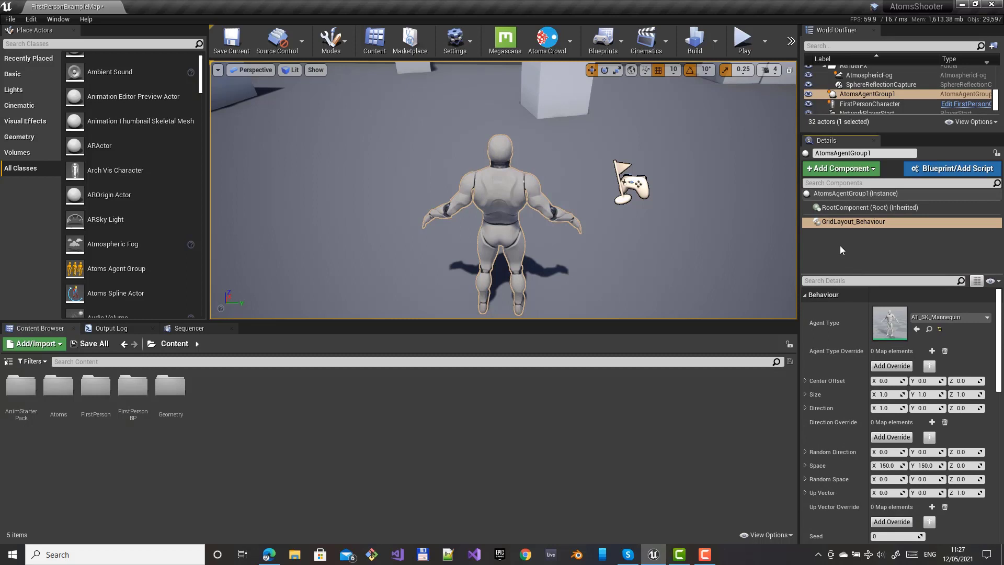
click(865, 170)
scroll(855, 268, down, 10)
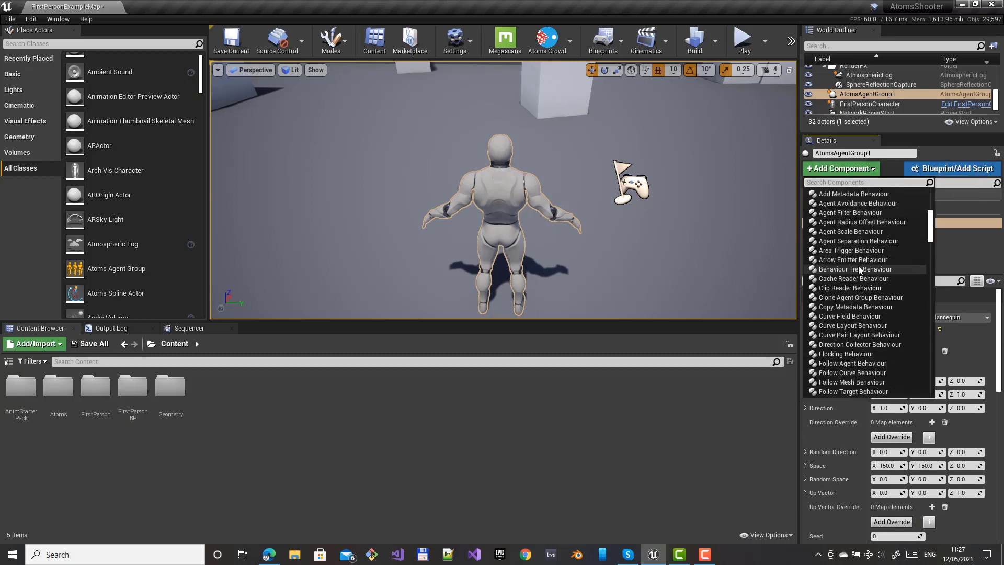
click(837, 289)
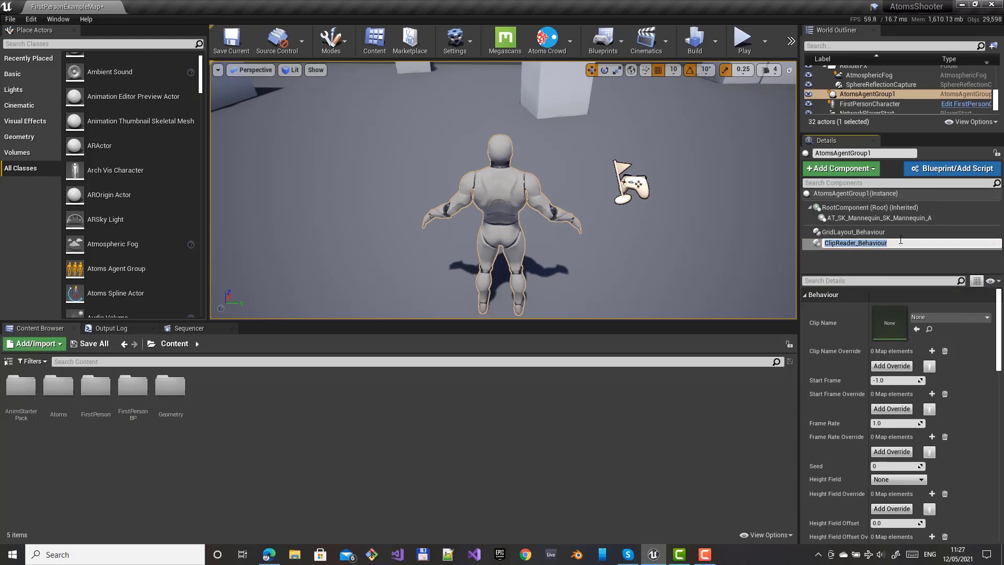
click(946, 317)
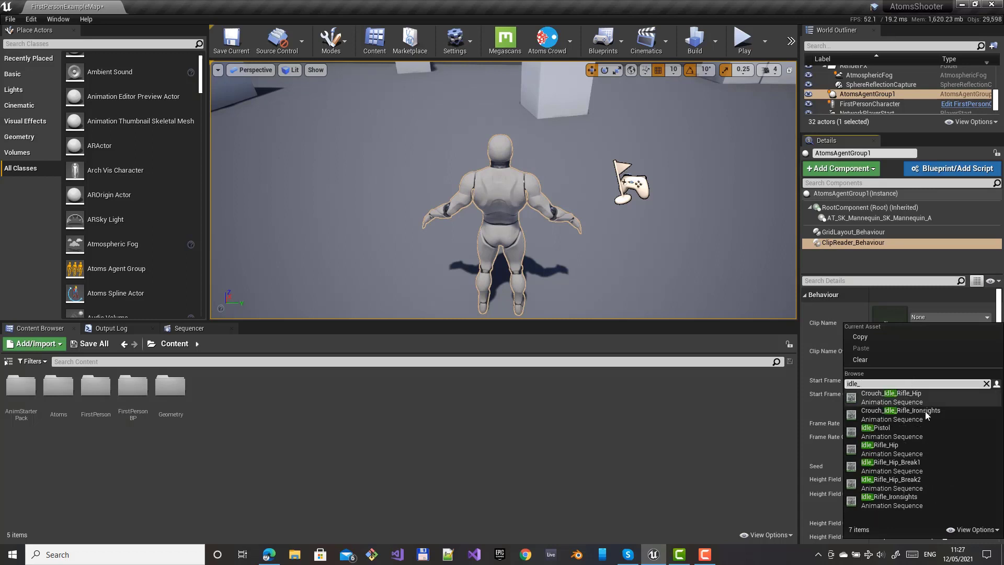
click(884, 449)
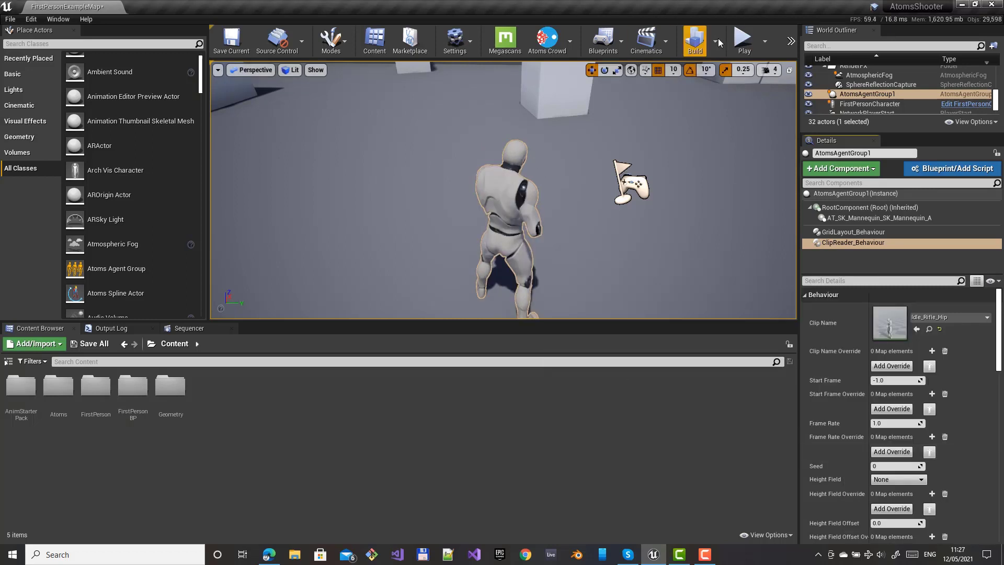
Play the level, walk around the agent to examine its idle animation, and stop the simulation.
click(745, 39)
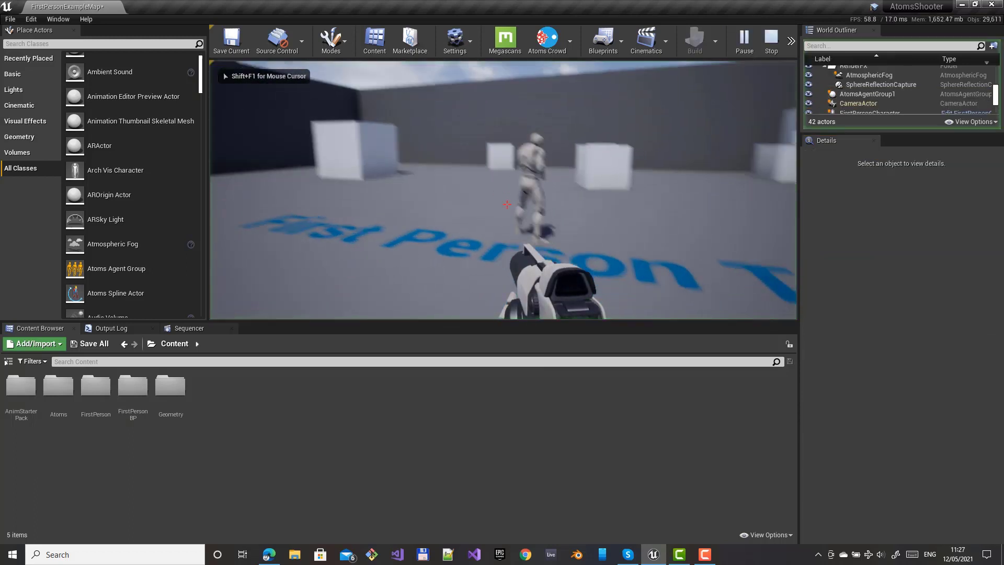
key(d)
key(w)
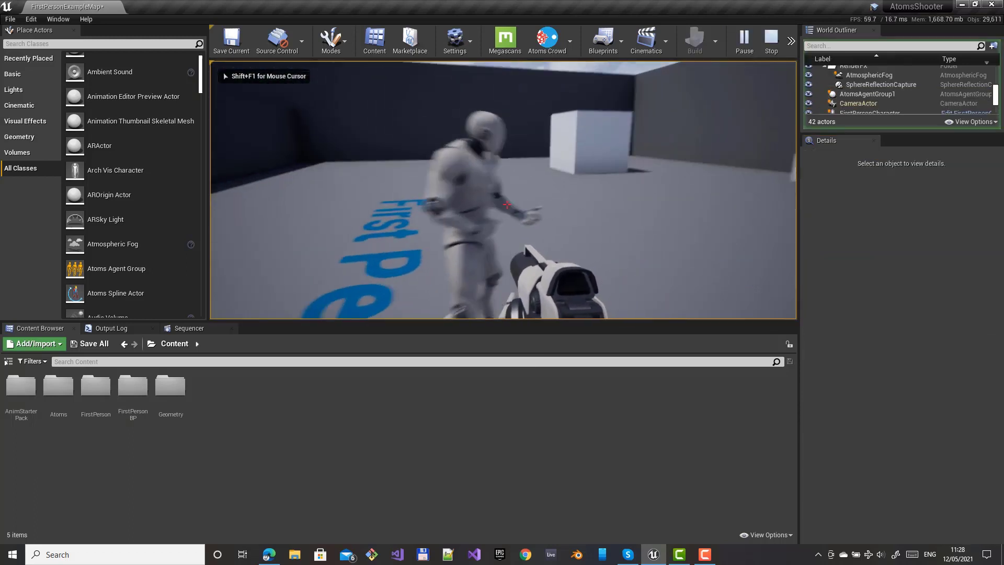
key(s)
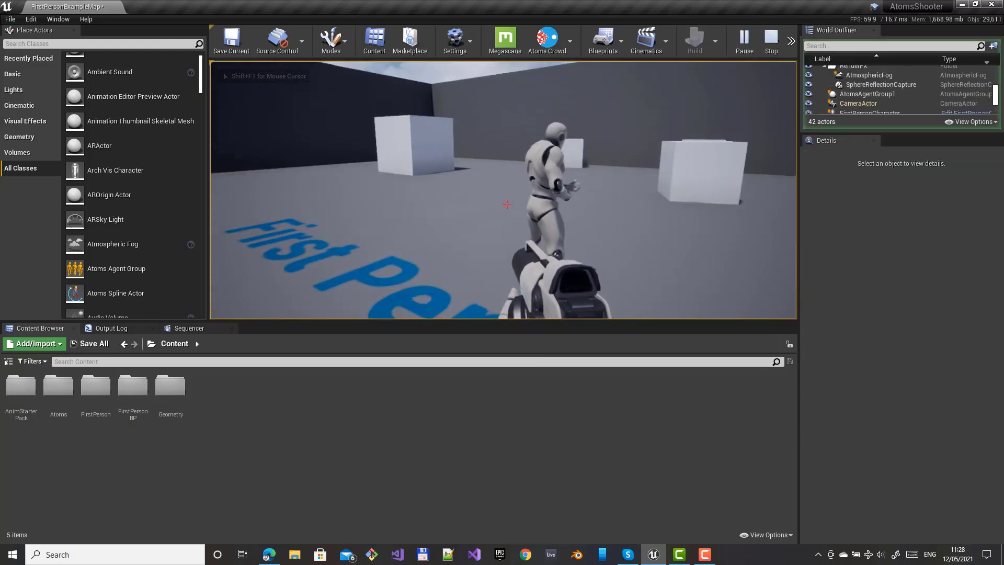
key(Escape)
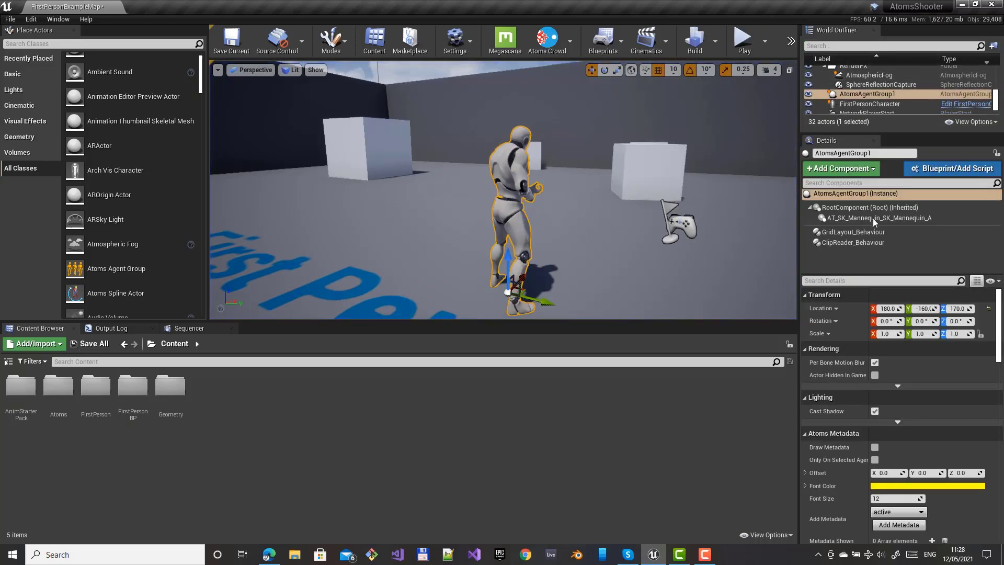
Change the clip of AtomsAgentGroup1's ClipReader_Behaviour to Jog_Fwd_Rifle.
click(859, 244)
click(951, 316)
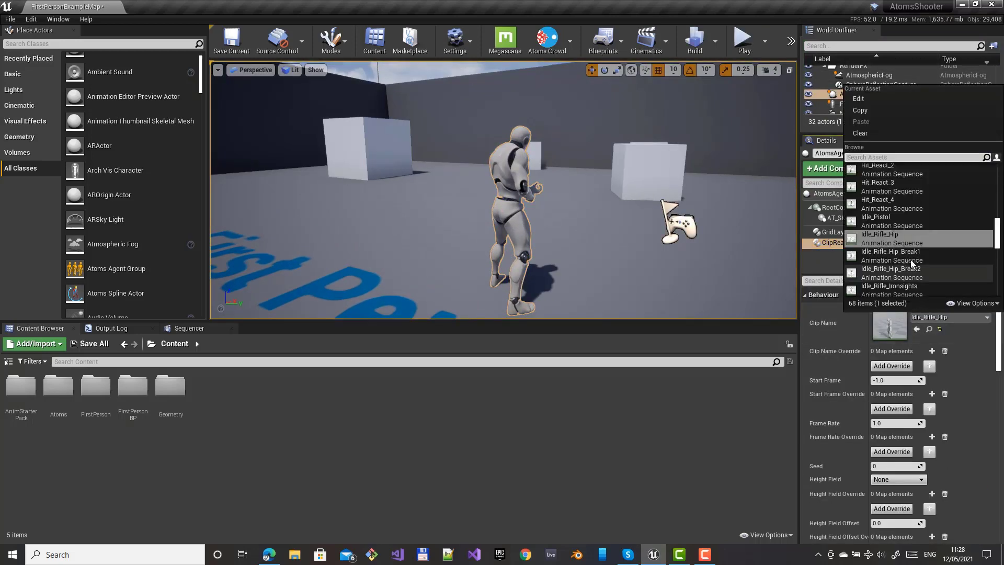
text(jo)
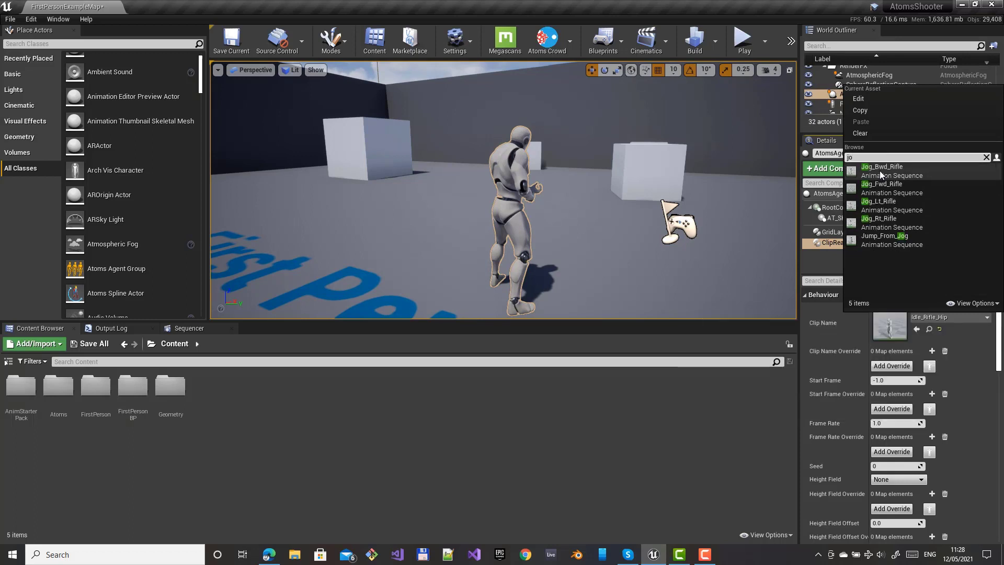
text(g_fw)
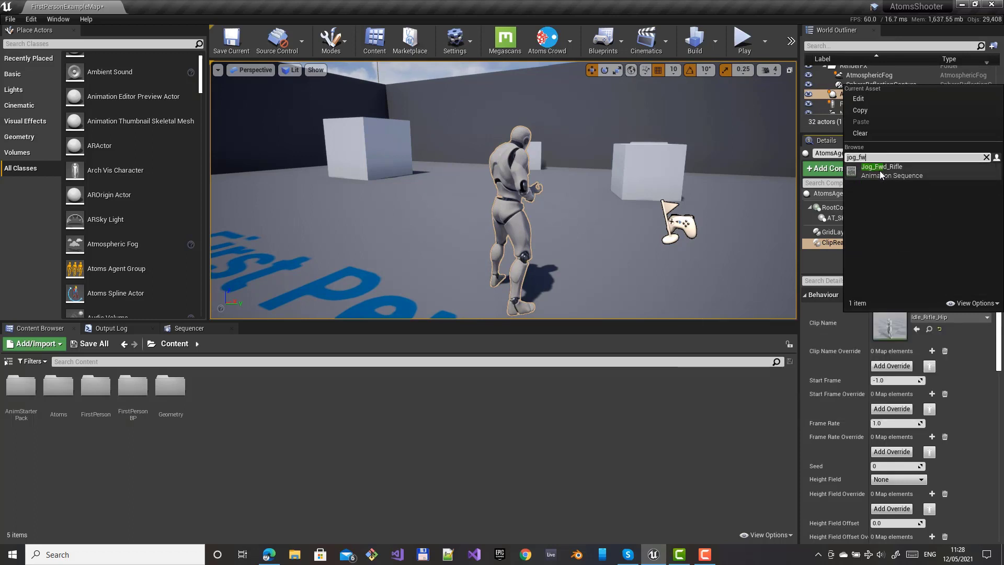
click(879, 171)
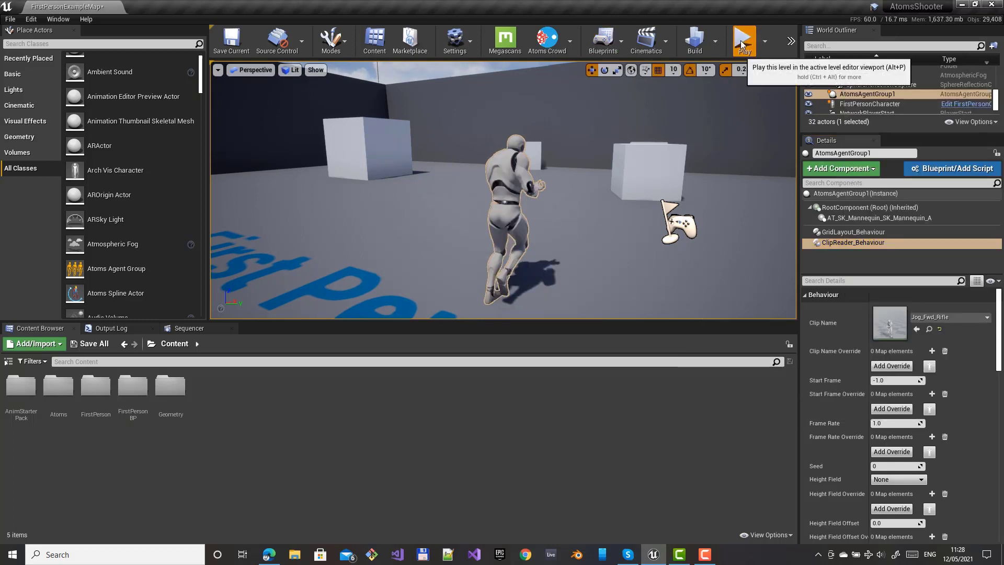
Play the level to examine the agent's forward jog, and stop the simulation.
click(743, 39)
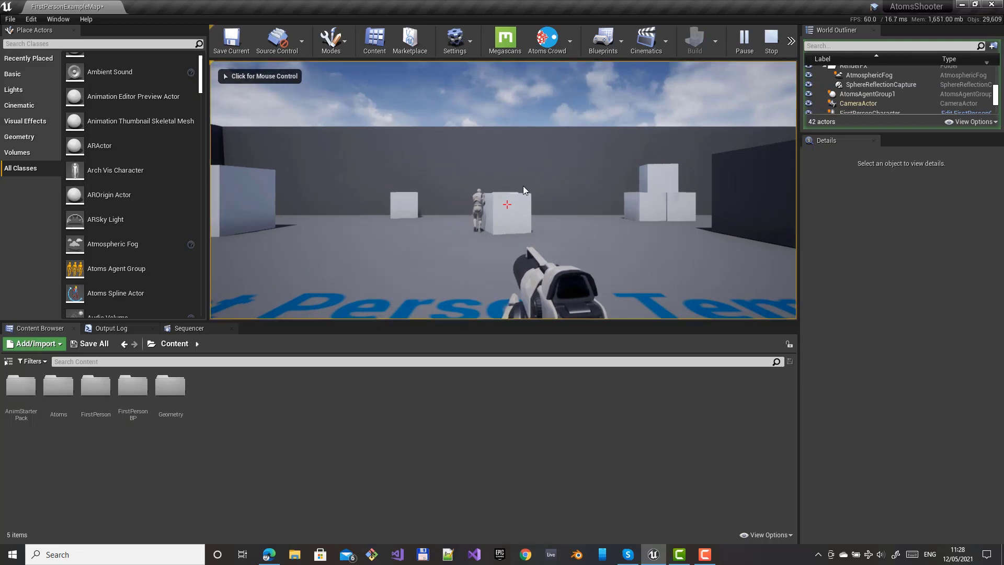
click(507, 196)
key(Escape)
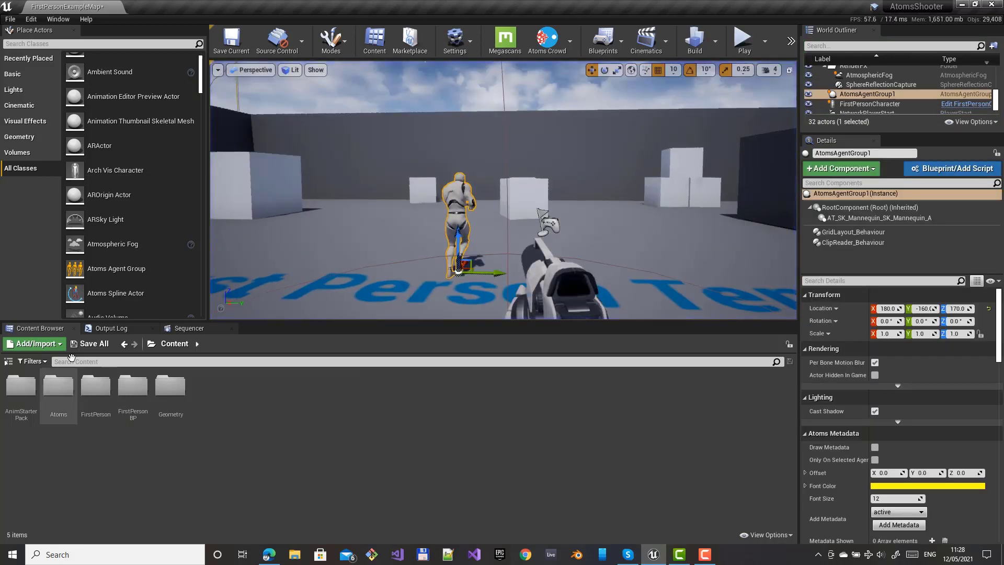
Create a folder named StateMachines inside the Atoms content folder.
double_click(55, 386)
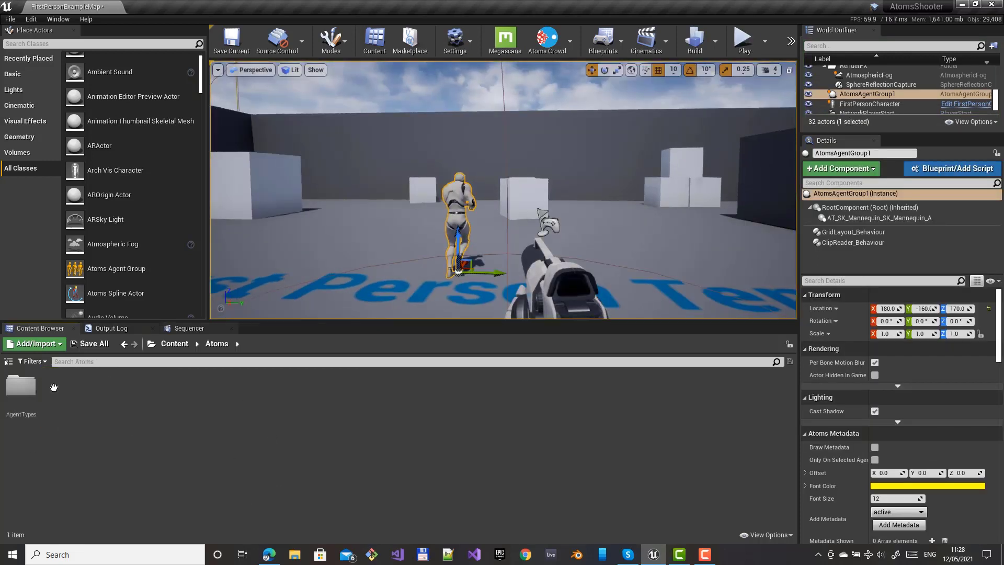
right_click(88, 400)
click(139, 81)
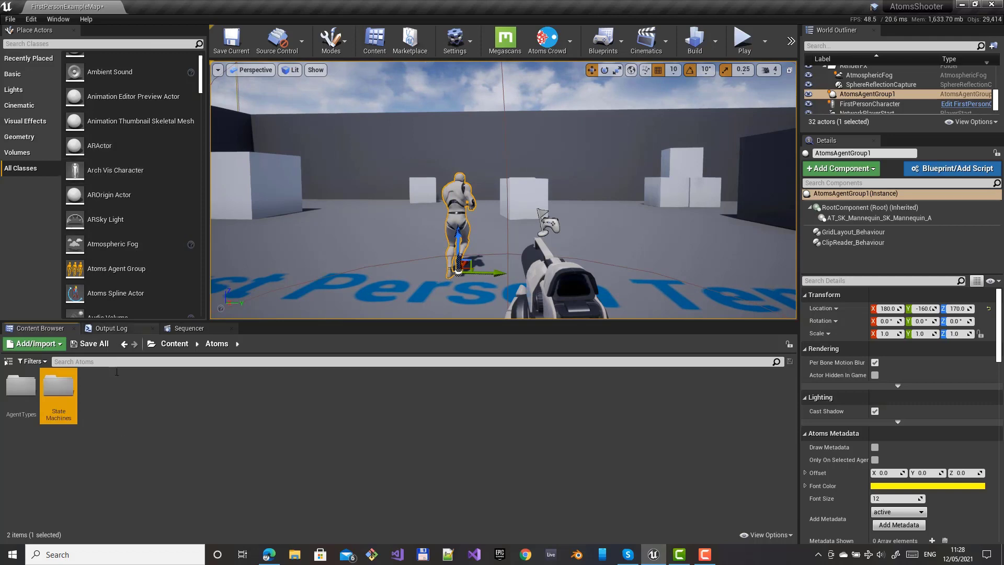
click(126, 434)
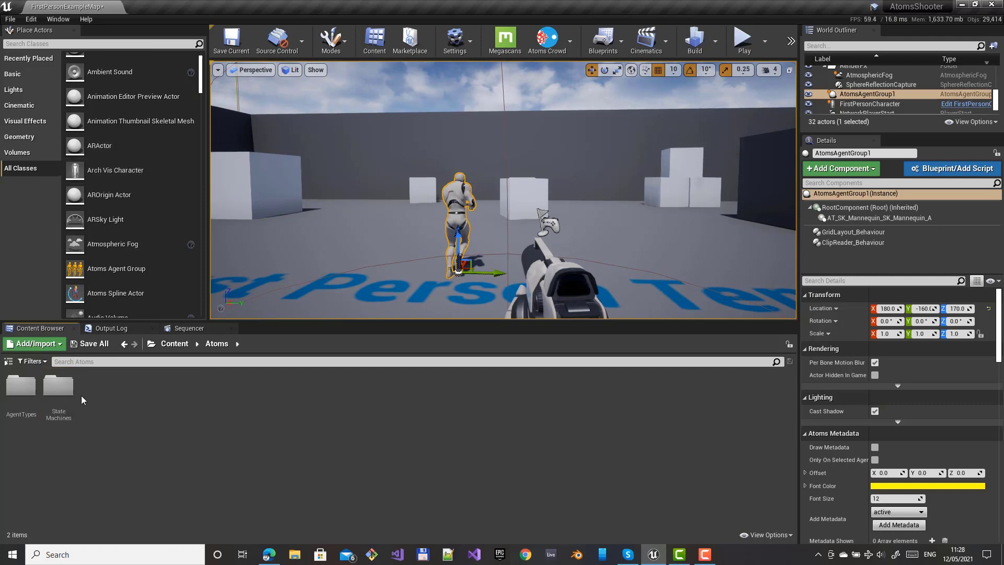
Create the Atoms state machine AS_SK_Mannequin in Atoms/StateMachines from the AnimStarterPack animations Idle_Rifle_Hip and Jog_Fwd_Rifle.
click(177, 344)
double_click(21, 388)
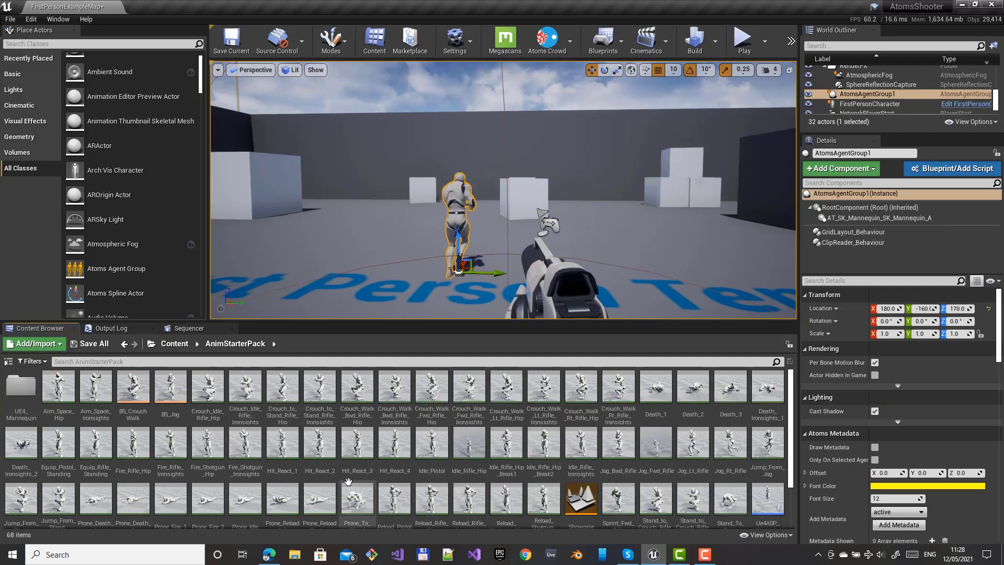
click(469, 443)
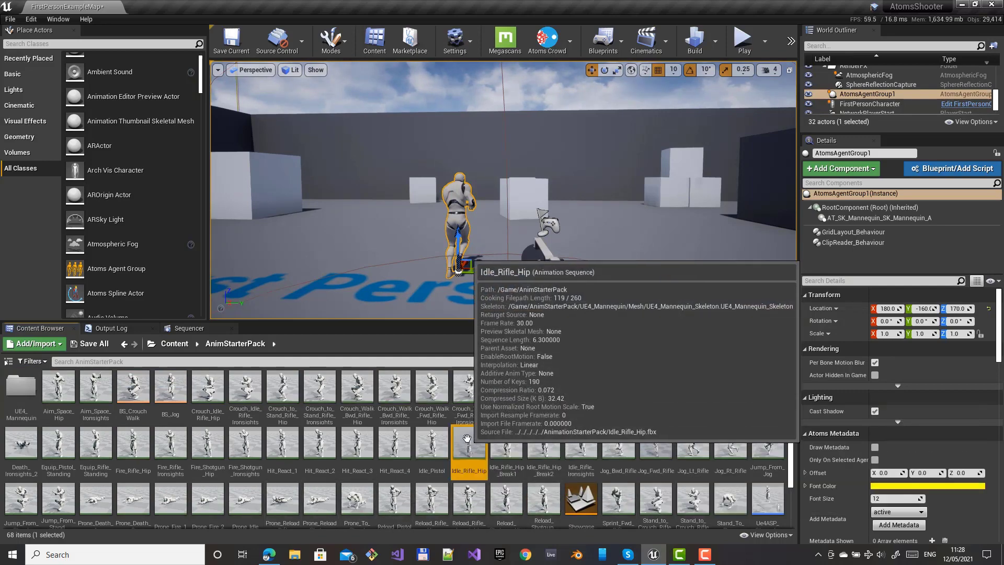
scroll(651, 456, down, 1)
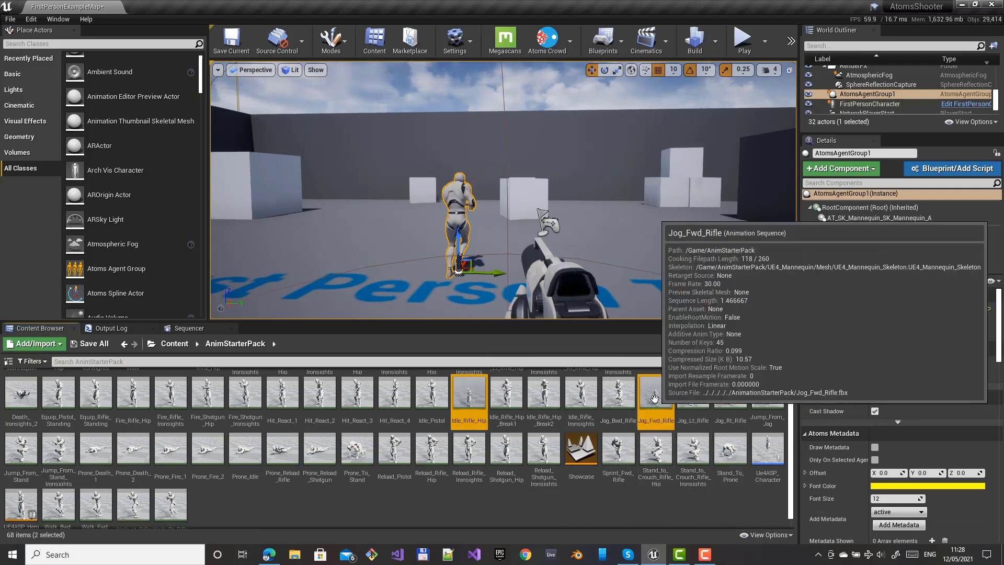
ctrl+click(652, 416)
click(562, 35)
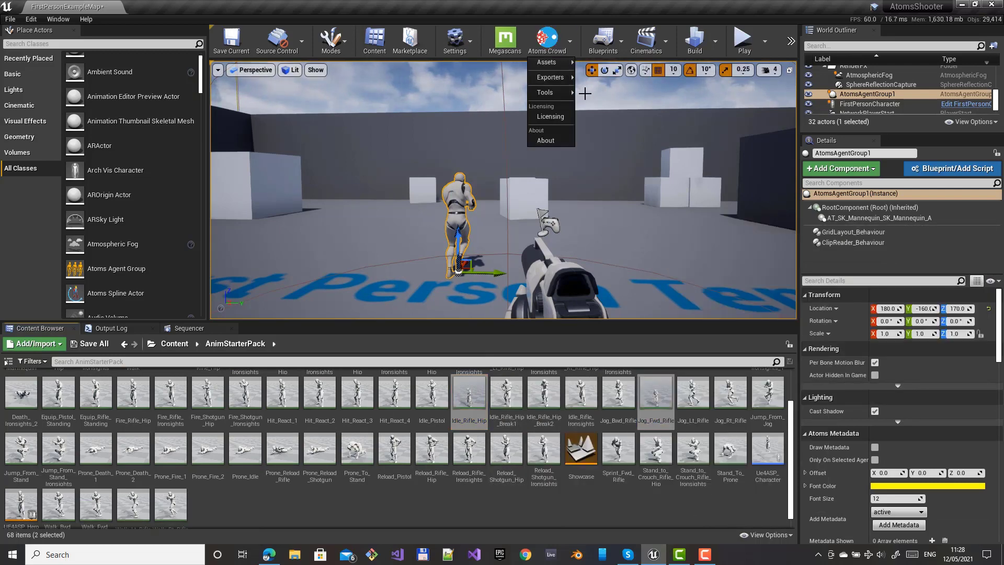
mouse_move(554, 61)
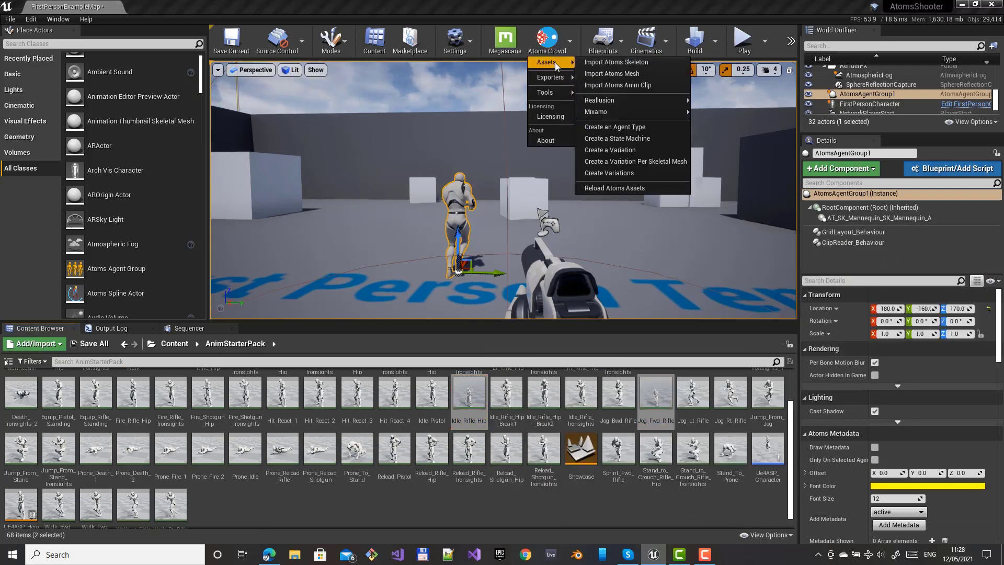
click(602, 139)
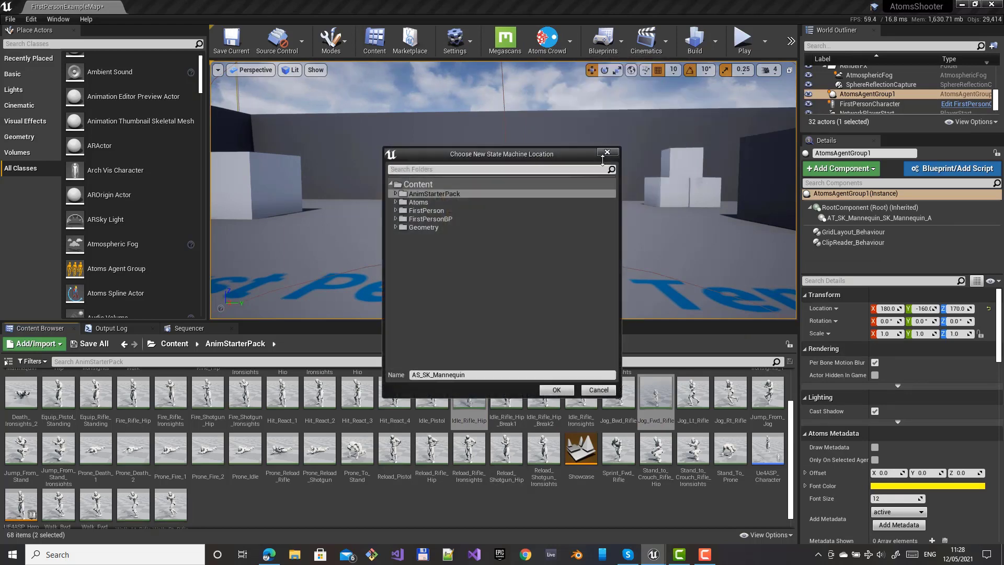
click(396, 201)
click(421, 219)
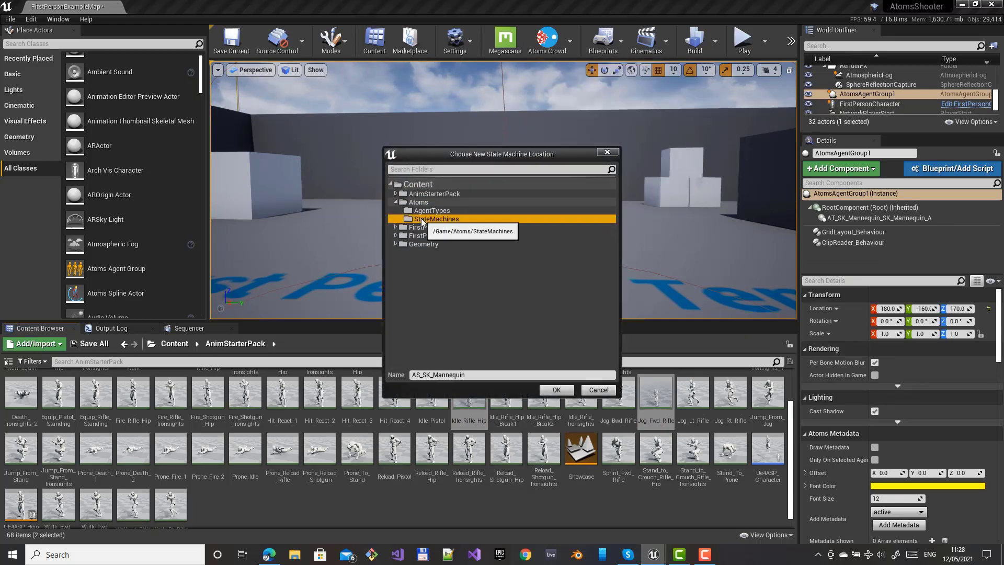
click(564, 391)
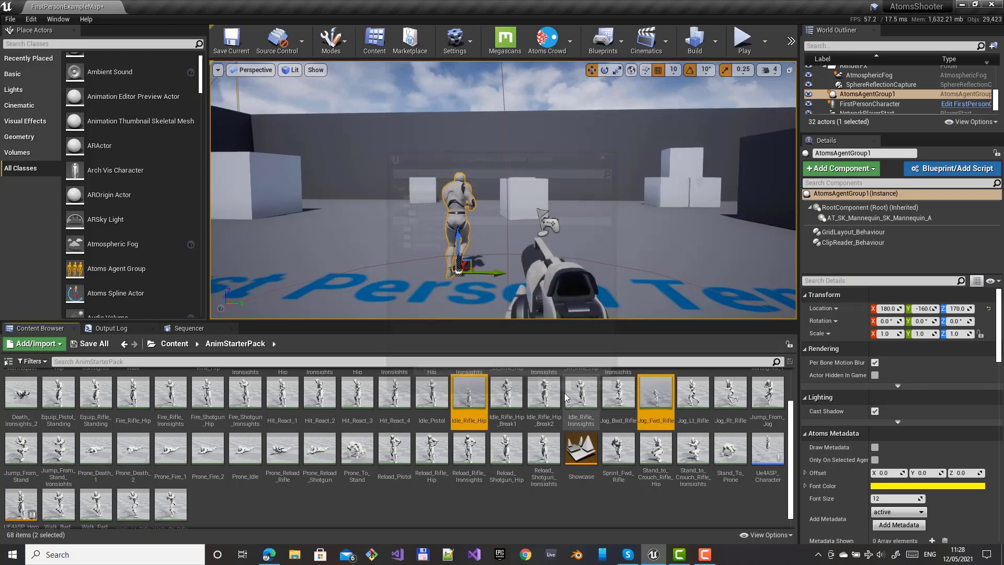
Open the AS_SK_Mannequin state machine from the Atoms/StateMachines folder for editing.
click(175, 344)
double_click(58, 389)
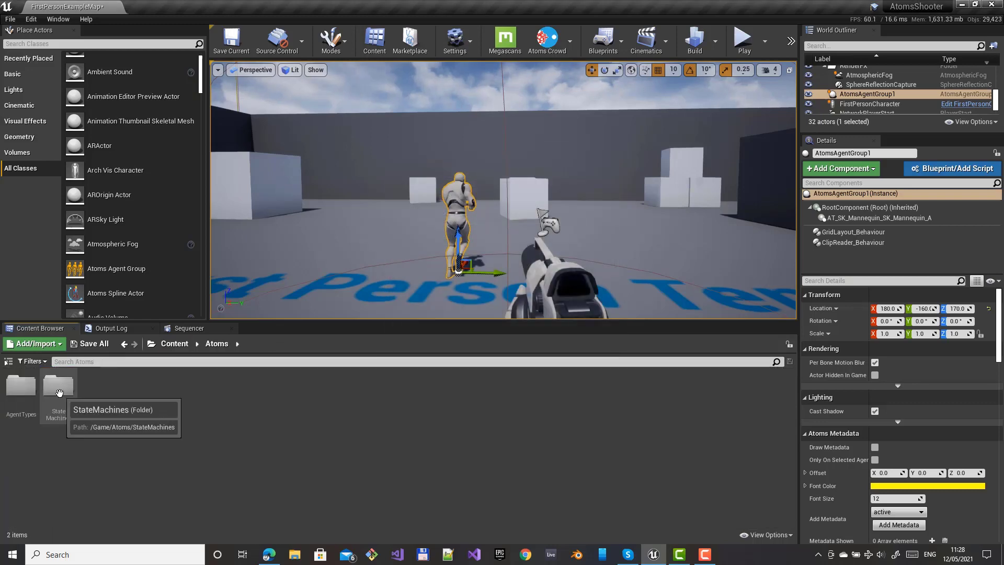
double_click(58, 397)
double_click(21, 388)
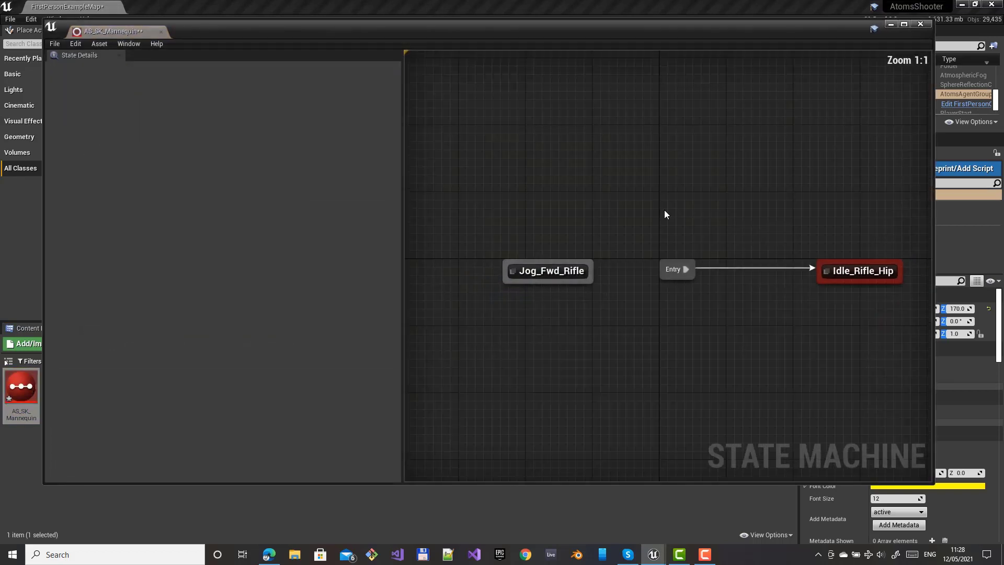
Reposition the Idle_Rifle_Hip state above Jog_Fwd_Rifle in the graph and expand its Clips entry.
drag(898, 285, 597, 151)
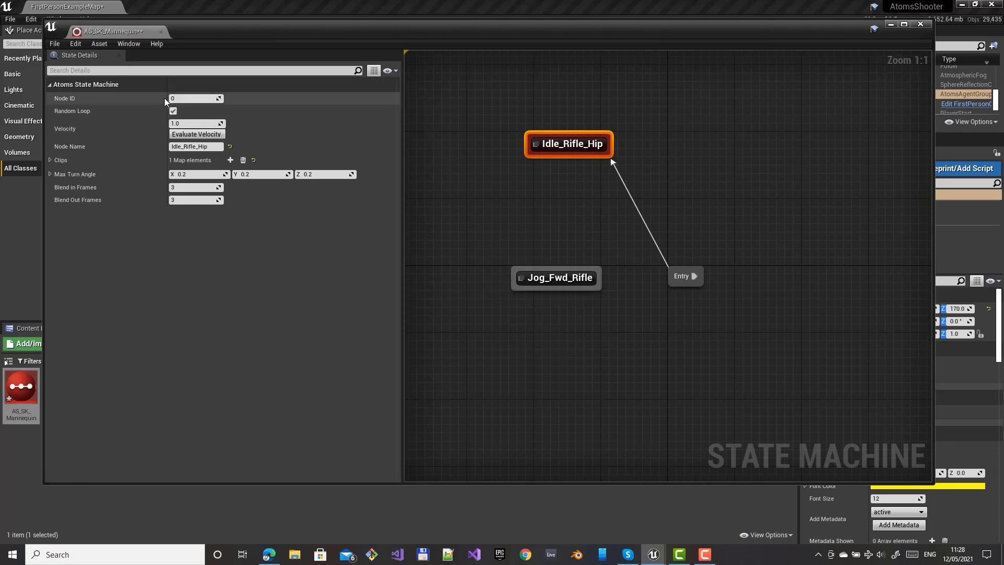
click(50, 160)
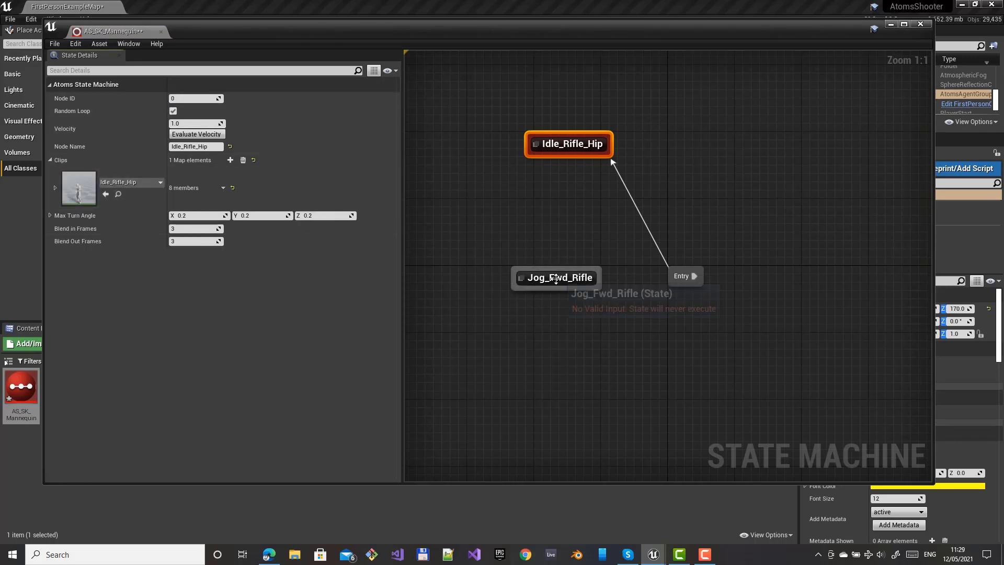
Connect the Idle_Rifle_Hip and Jog_Fwd_Rifle states with transitions in both directions, then save and close the state machine.
click(556, 278)
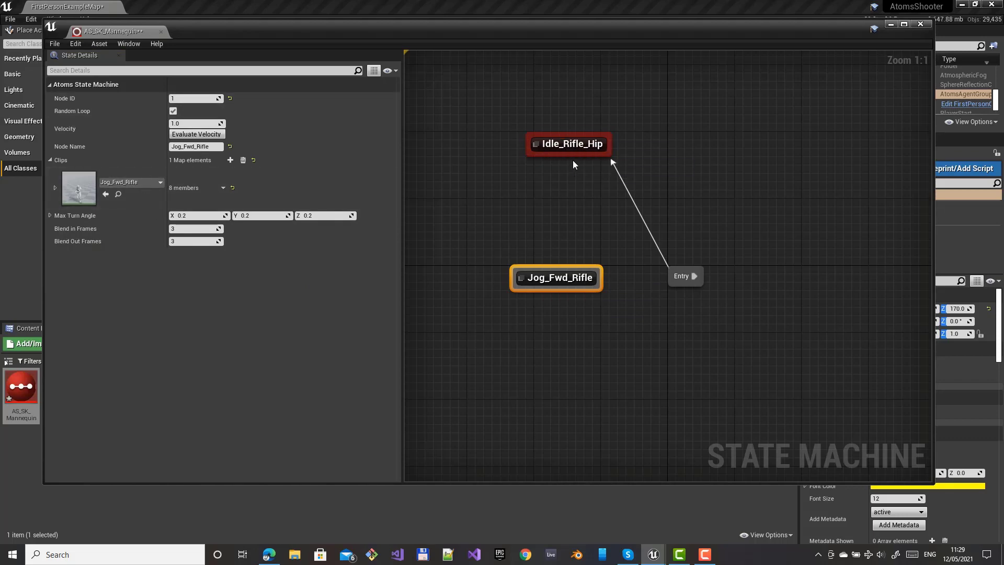
mouse_move(572, 157)
mouse_down()
mouse_move(578, 268)
mouse_move(554, 154)
mouse_up()
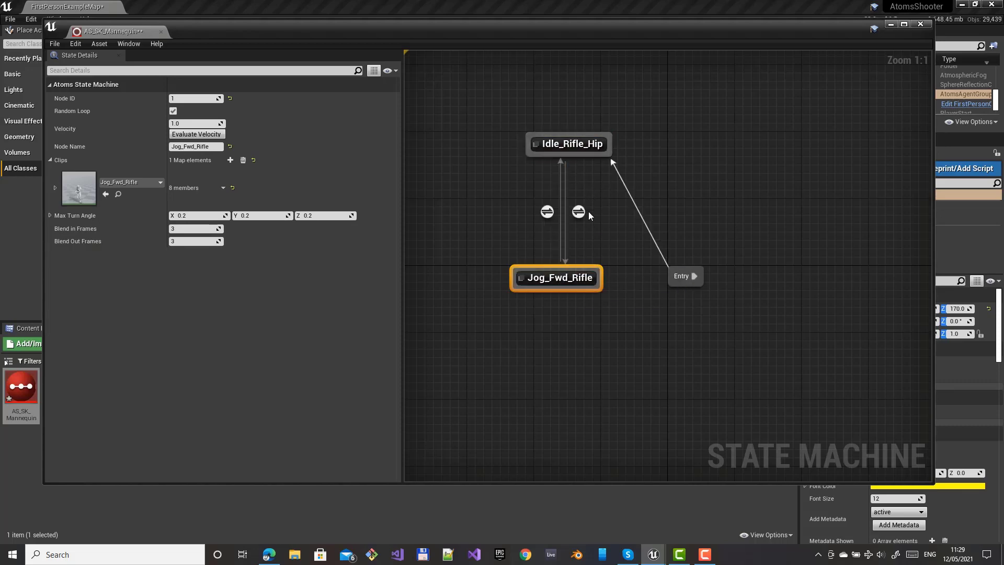
click(54, 45)
click(64, 66)
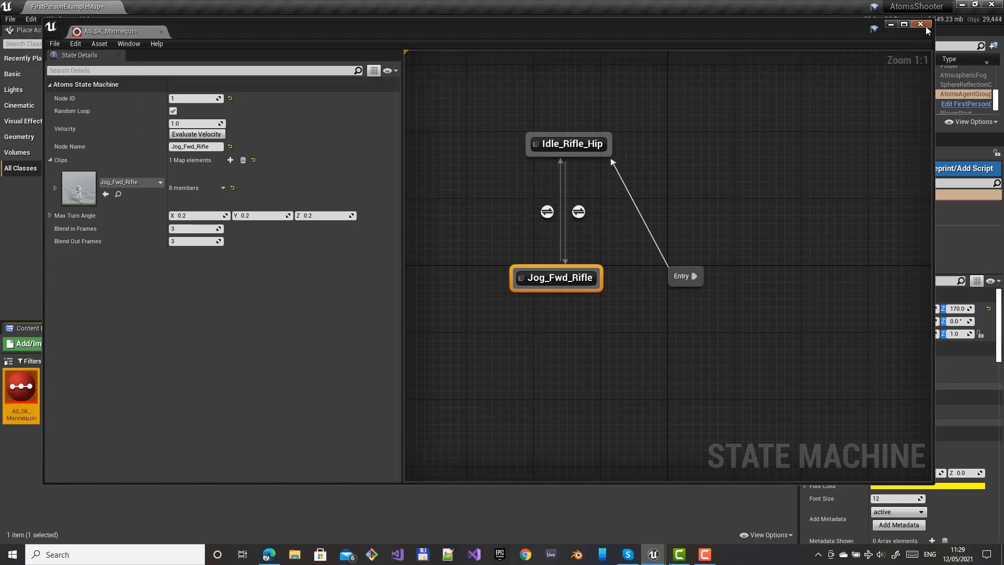
click(920, 24)
Assign AS_SK_Mannequin as the State Machine Asset of the AT_SK_Mannequin agent type in Atoms/AgentTypes and save it.
click(217, 344)
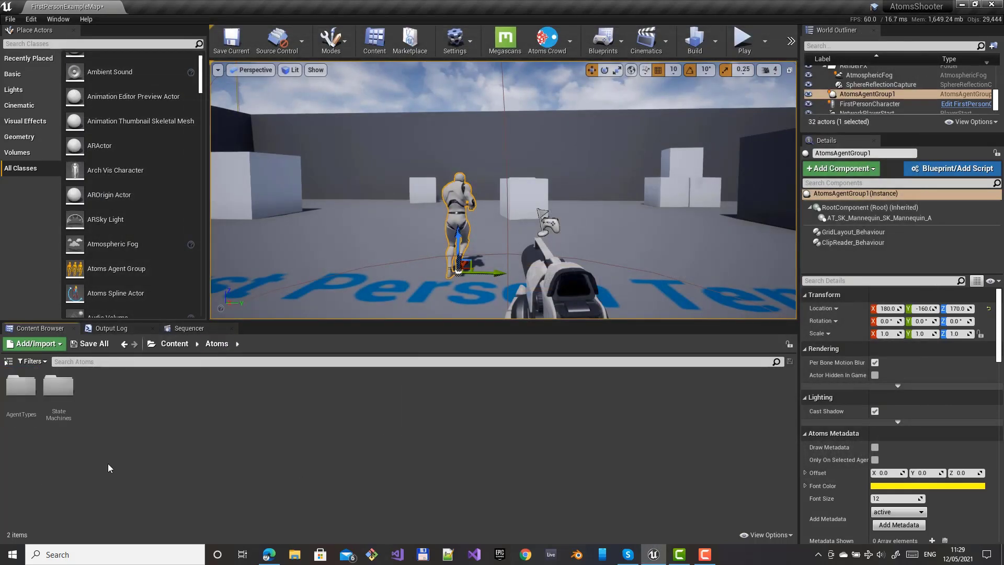
double_click(21, 389)
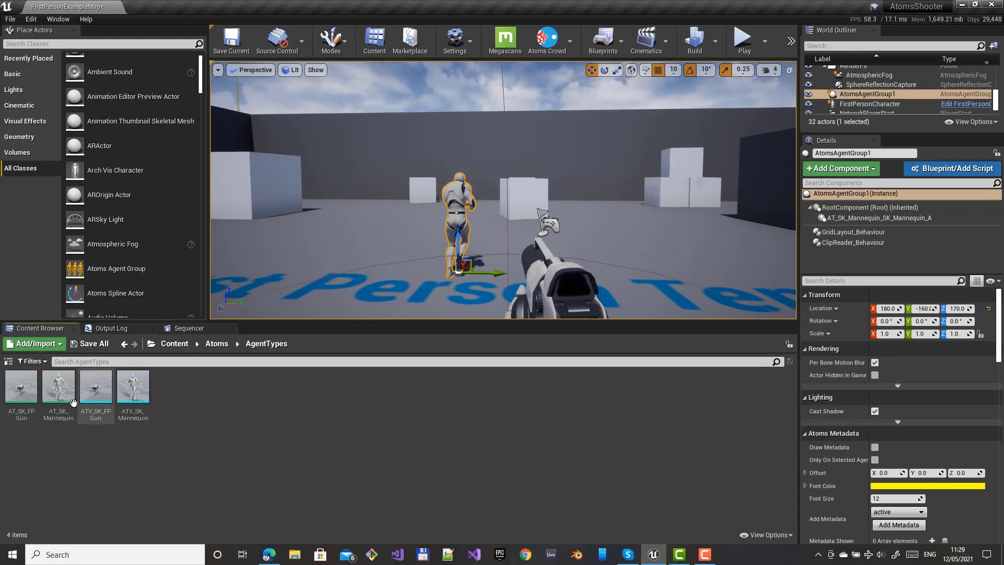
double_click(59, 389)
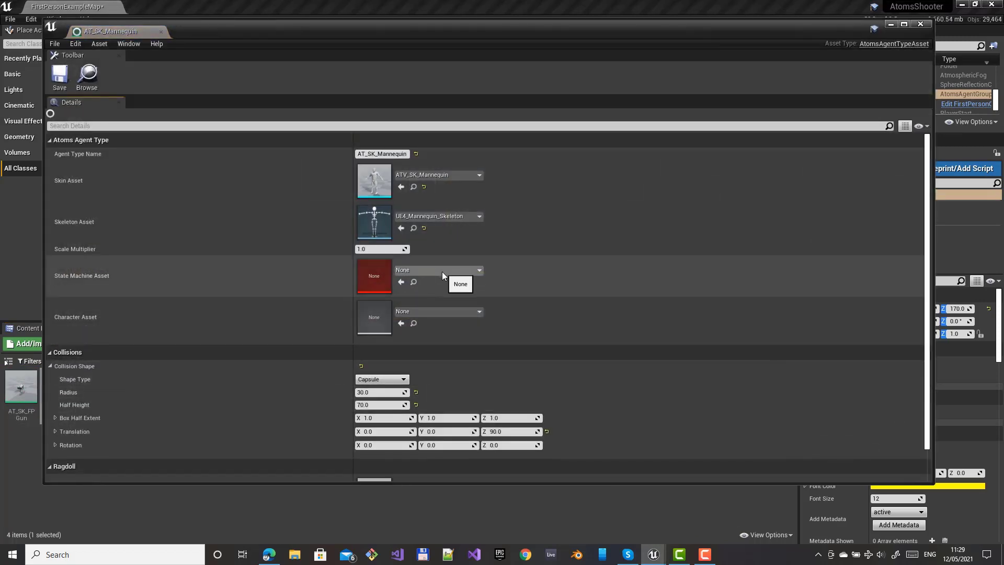
click(442, 269)
click(443, 378)
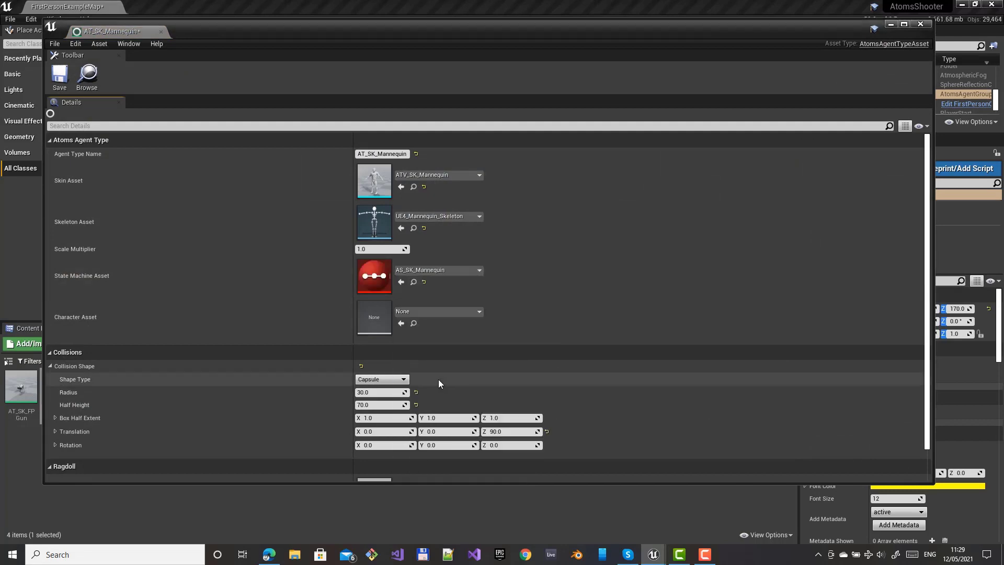
click(59, 76)
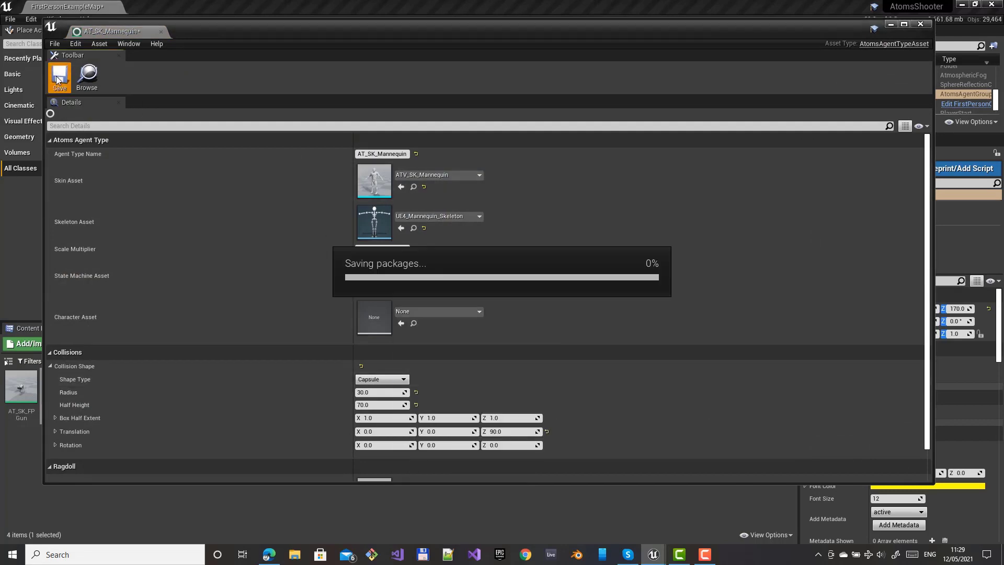
click(920, 24)
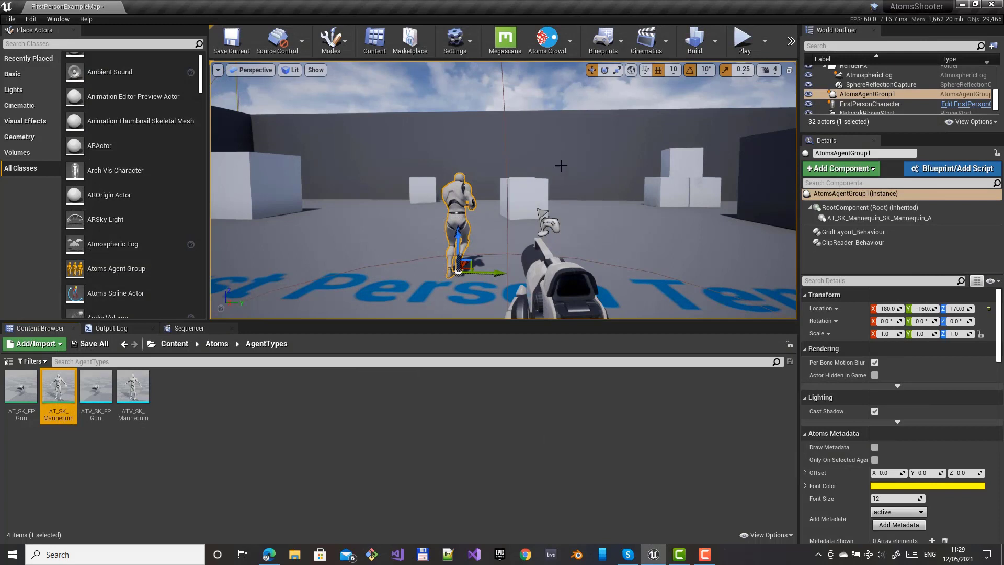
Replace the ClipReader_Behaviour component of AtomsAgentGroup1 with a State Machine Behaviour.
click(846, 243)
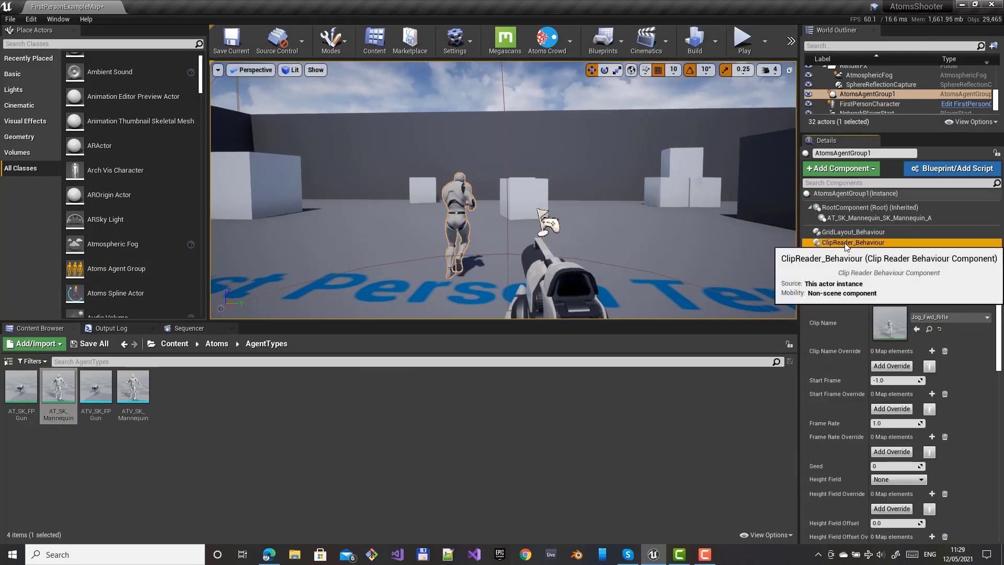
key(Delete)
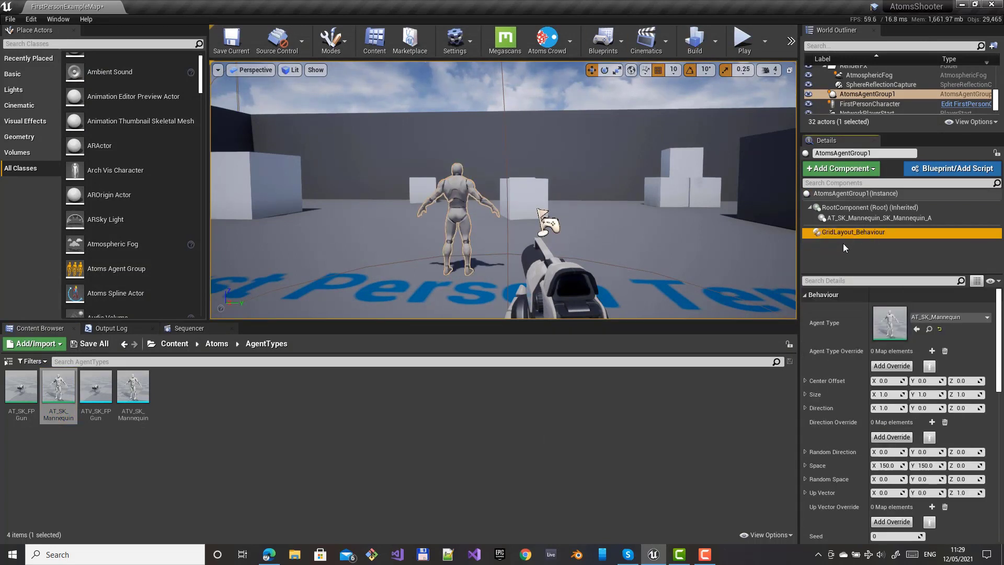
click(852, 169)
scroll(860, 275, down, 10)
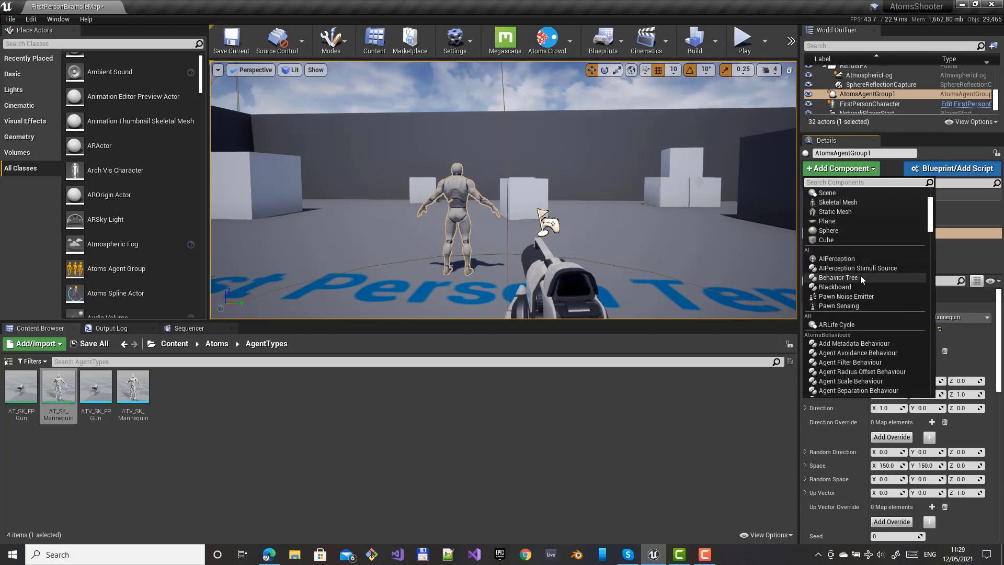
text(state)
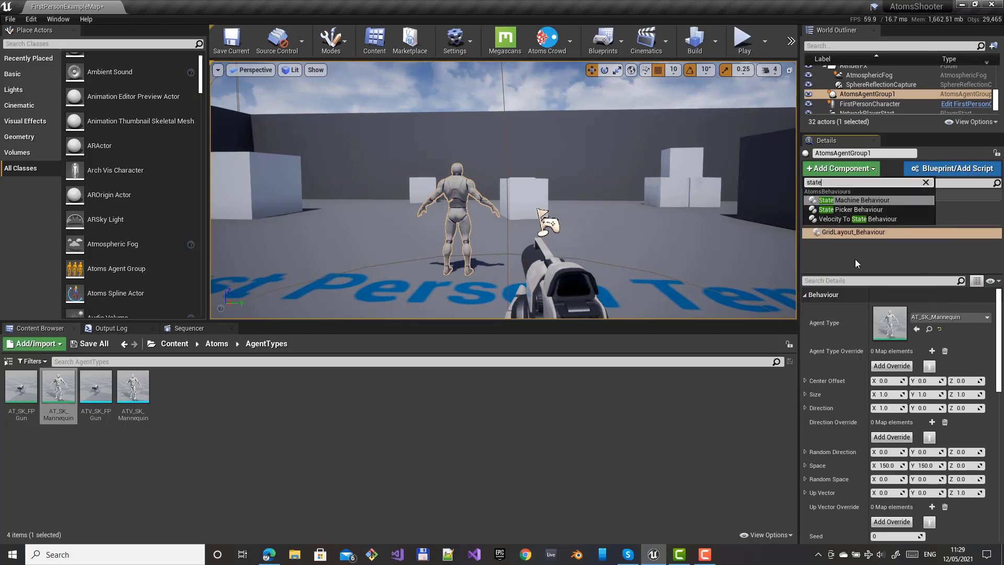
click(852, 200)
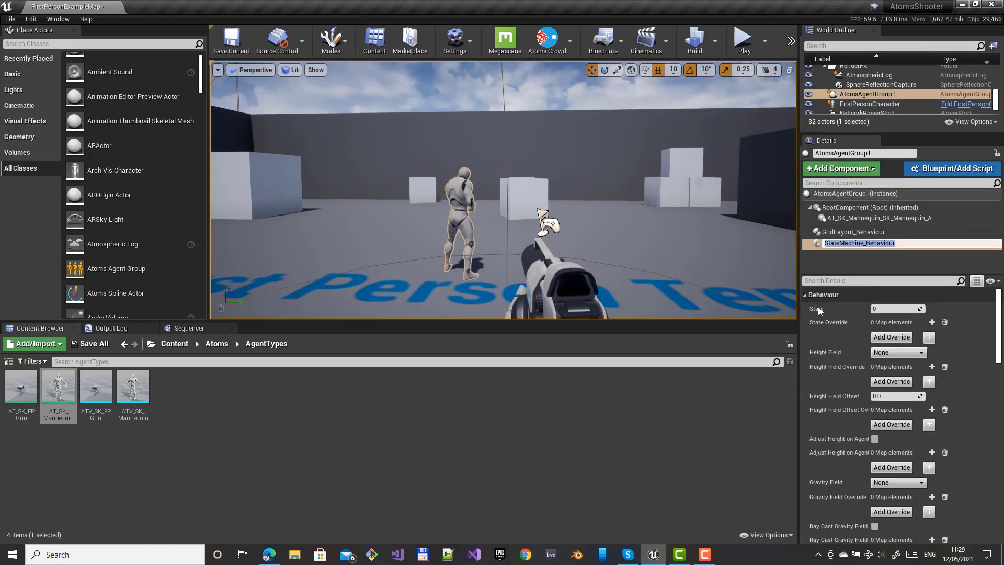
Play the level, walk up to the mannequin agent to check its idle animation, and stop the play session.
click(751, 52)
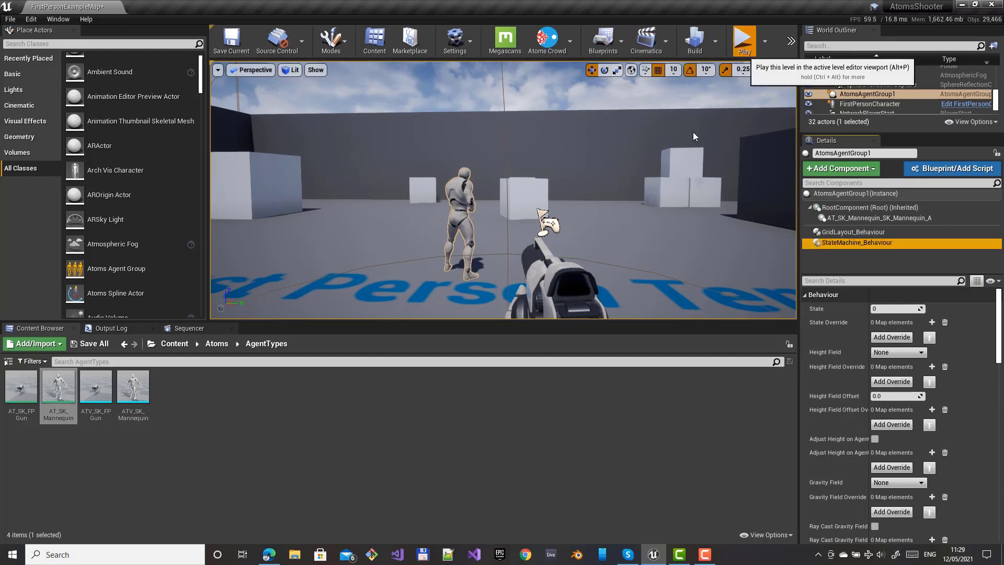
key(w)
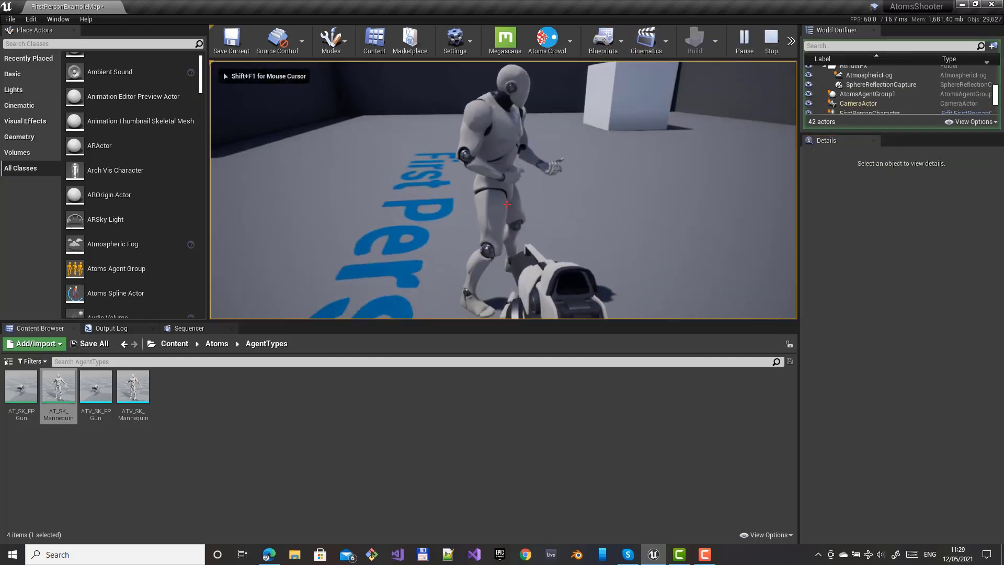
key(s)
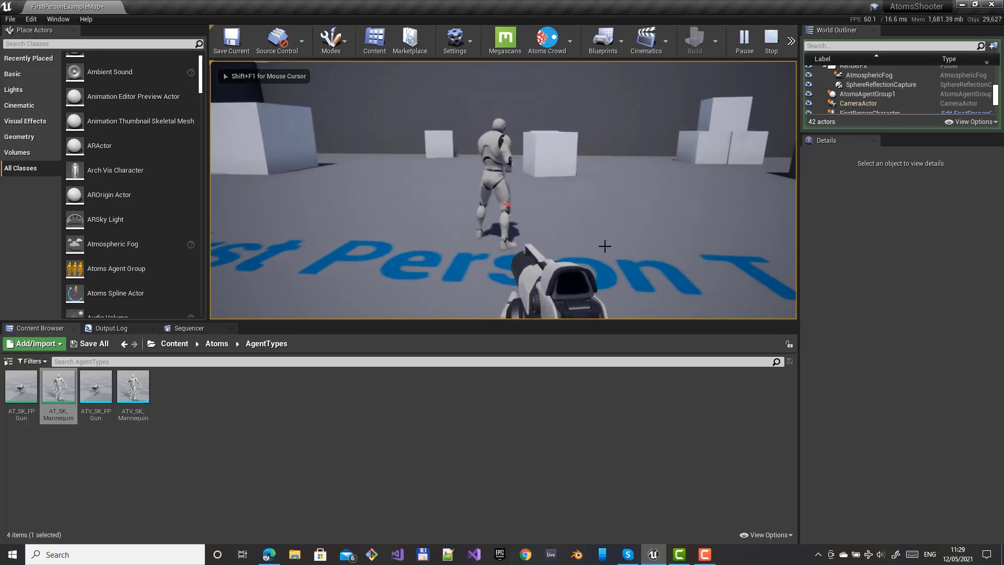
key(Escape)
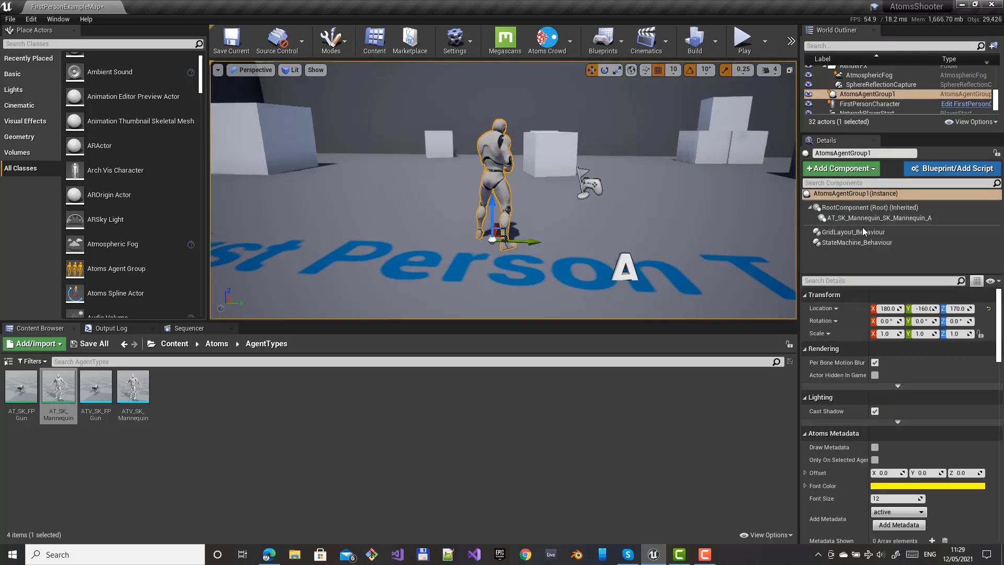
Set the State of the agent group's StateMachine_Behaviour to 1.
click(857, 242)
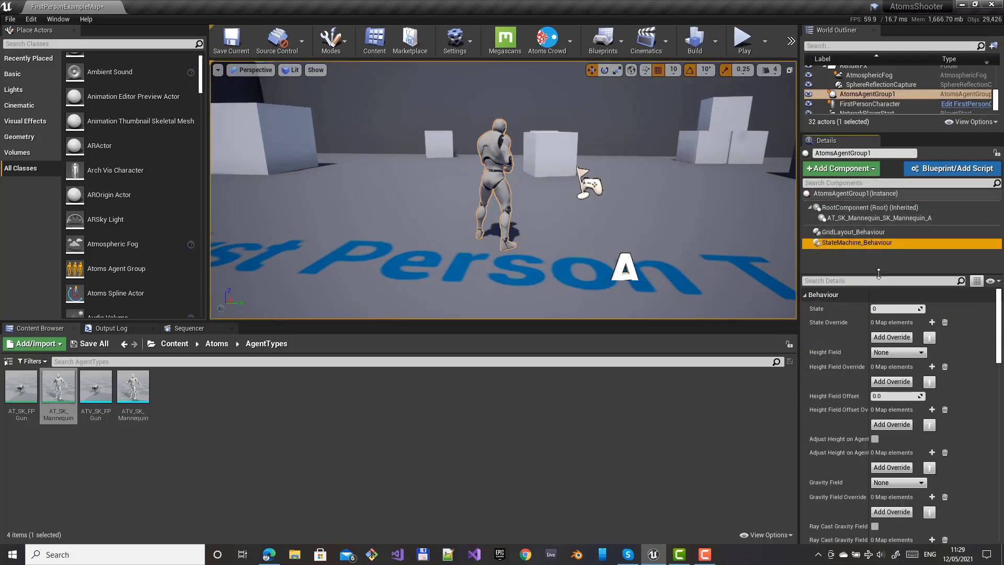
click(886, 309)
text(1)
key(Return)
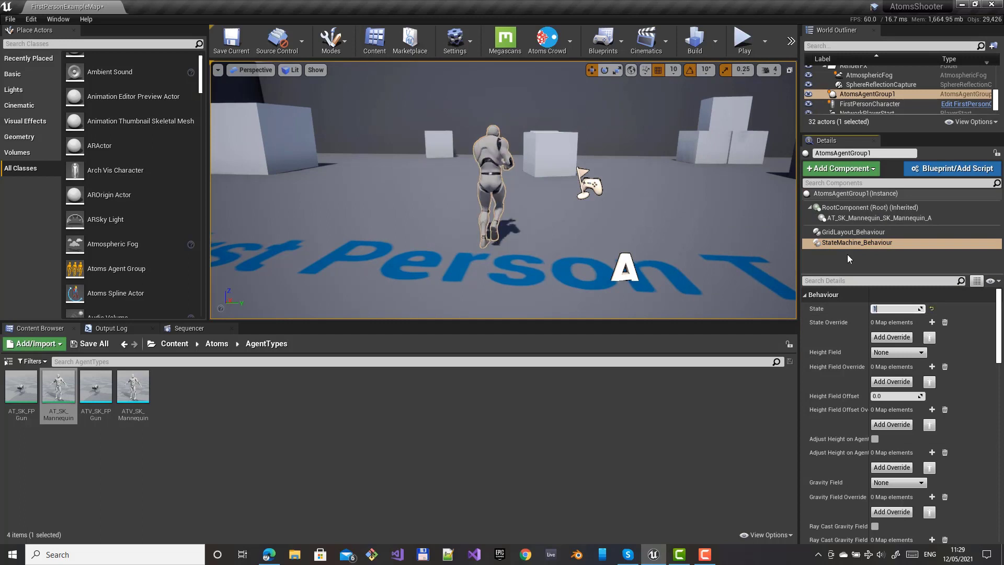
Play the level to check the mannequin agent's jogging state and stop the play session.
click(743, 41)
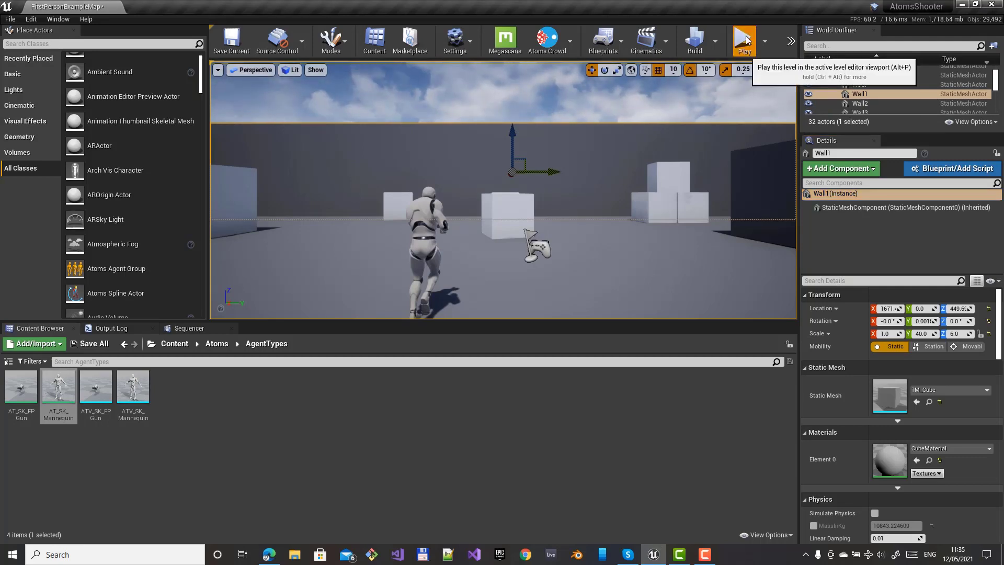
click(742, 40)
key(Escape)
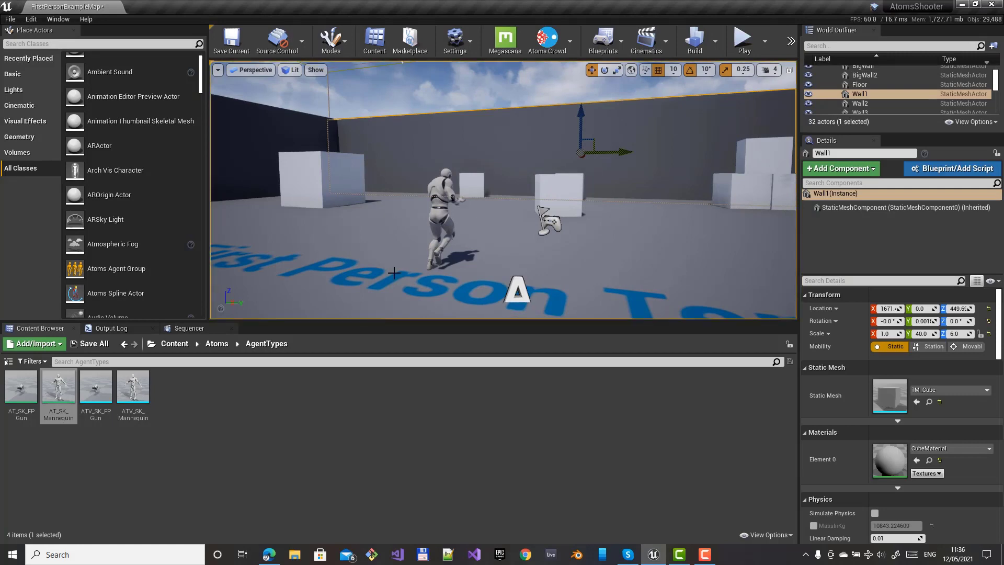
Open the Fire_Shotgun_Hip animation from the AnimStarterPack folder and add an Atoms Anim Clip User Data entry to its Asset User Data.
click(175, 344)
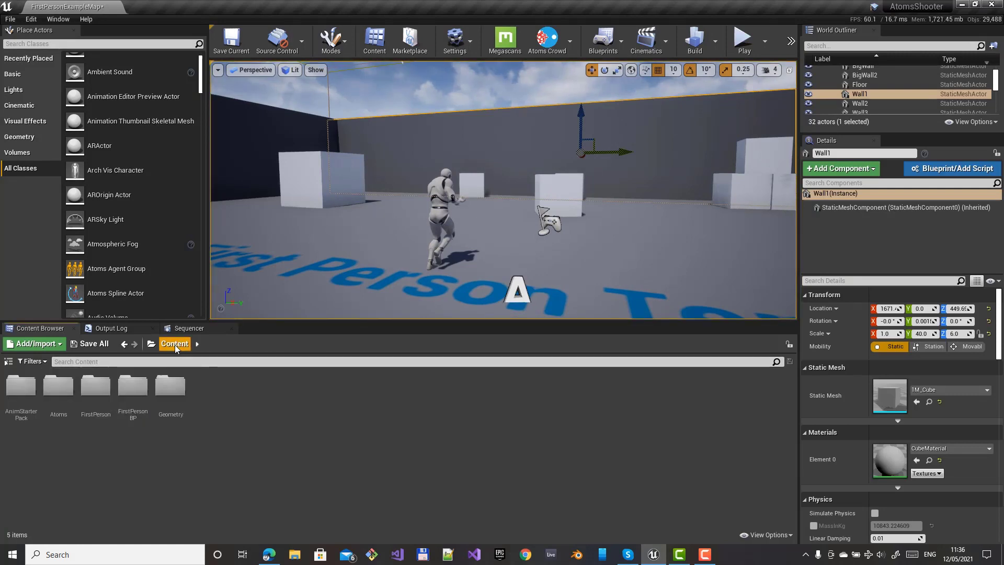
double_click(21, 390)
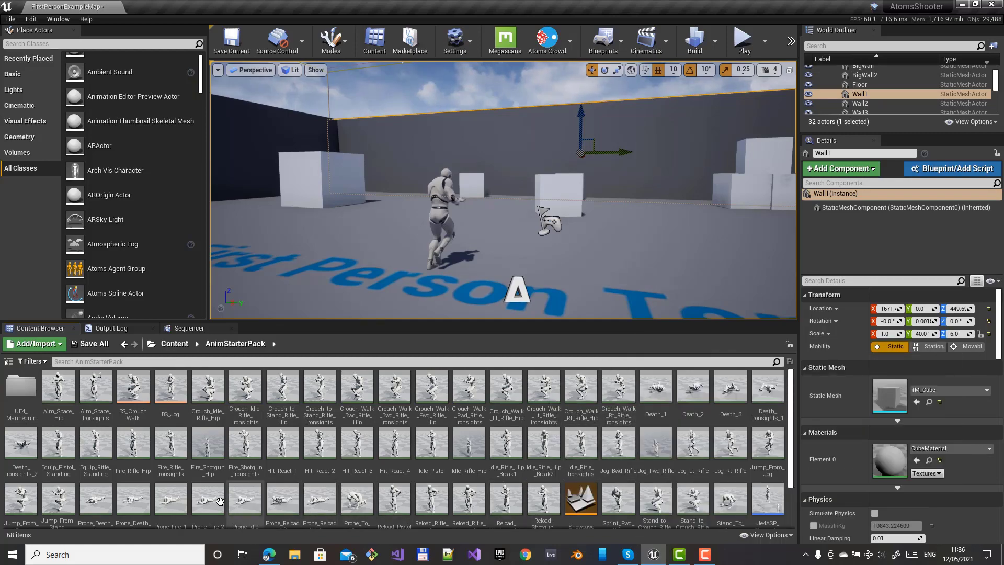
double_click(208, 452)
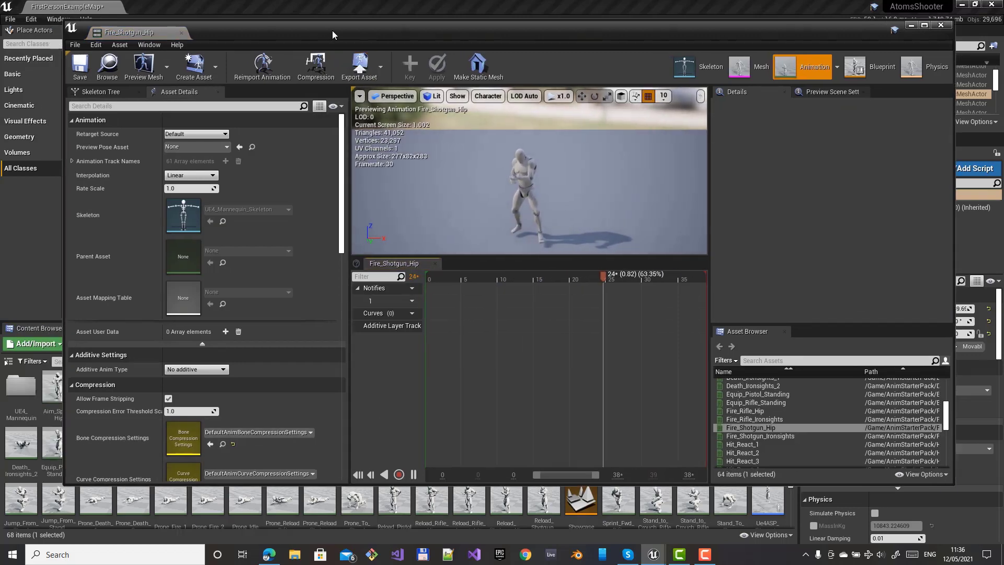
click(226, 332)
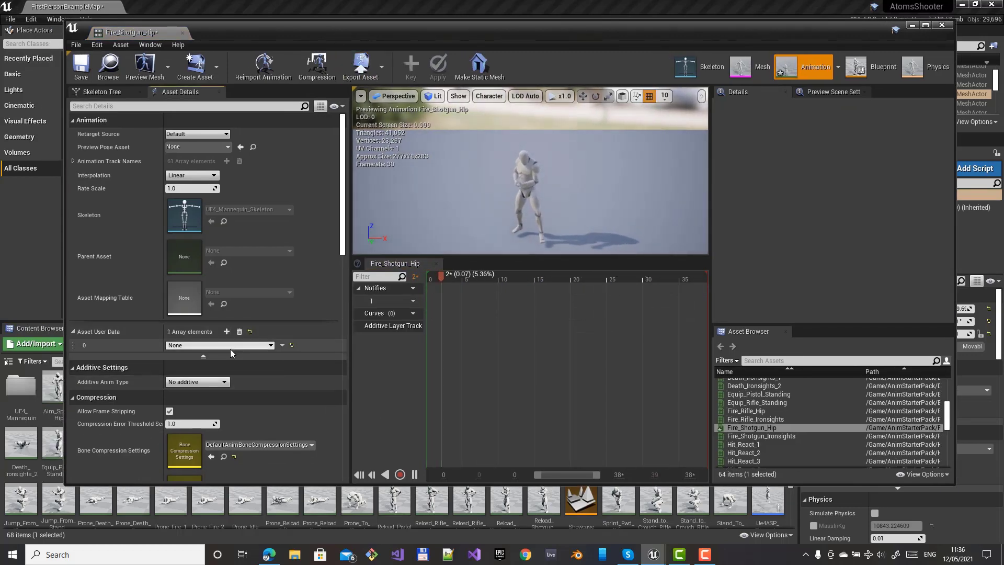
click(230, 346)
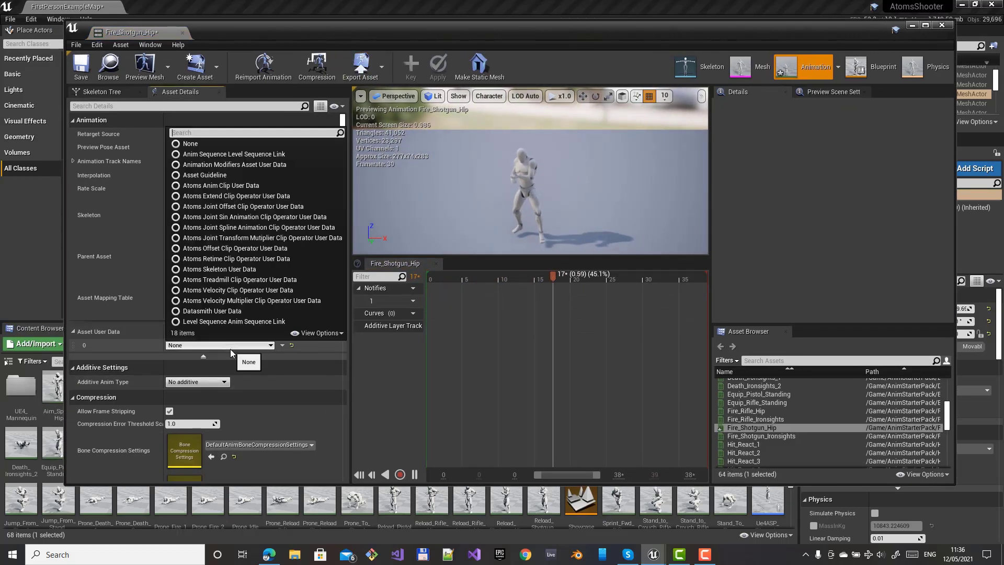
click(230, 185)
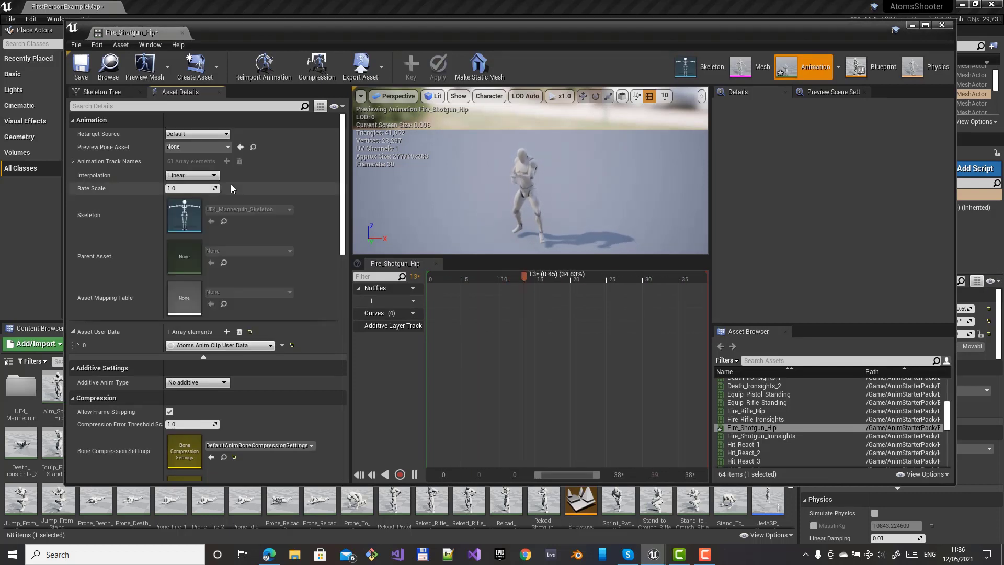
In Fire_Shotgun_Hip's Atoms Animation Clip settings, enable Loop and Override Ground Height and set Compatible Agent Type to AT_SK_Mannequin, with the preview paused.
click(79, 345)
click(88, 359)
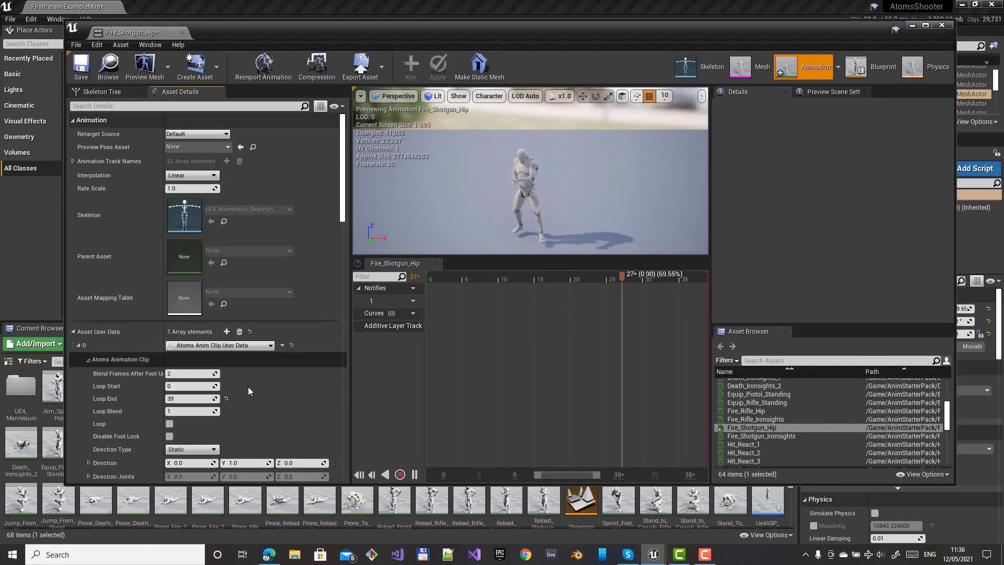
click(415, 475)
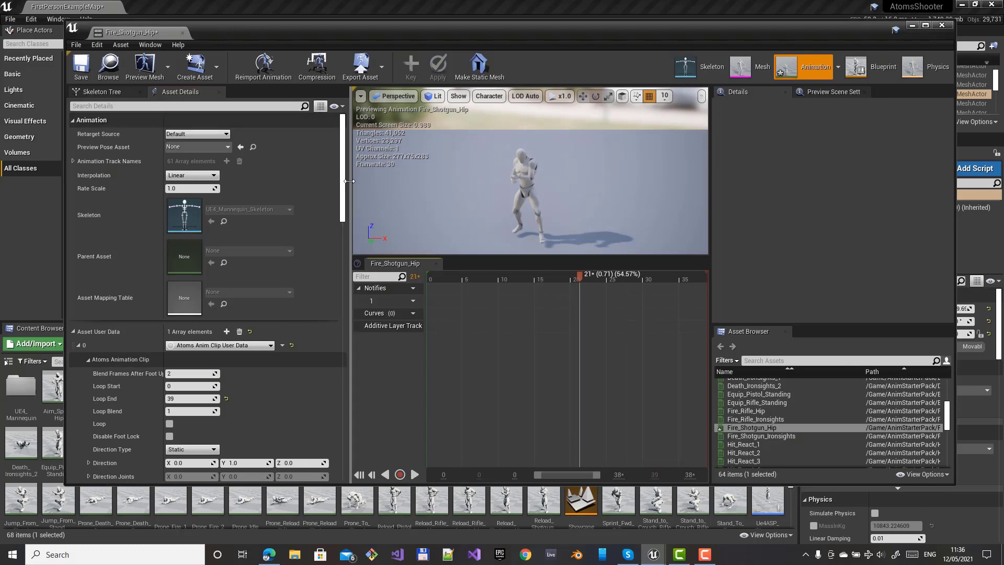
drag(343, 183, 352, 218)
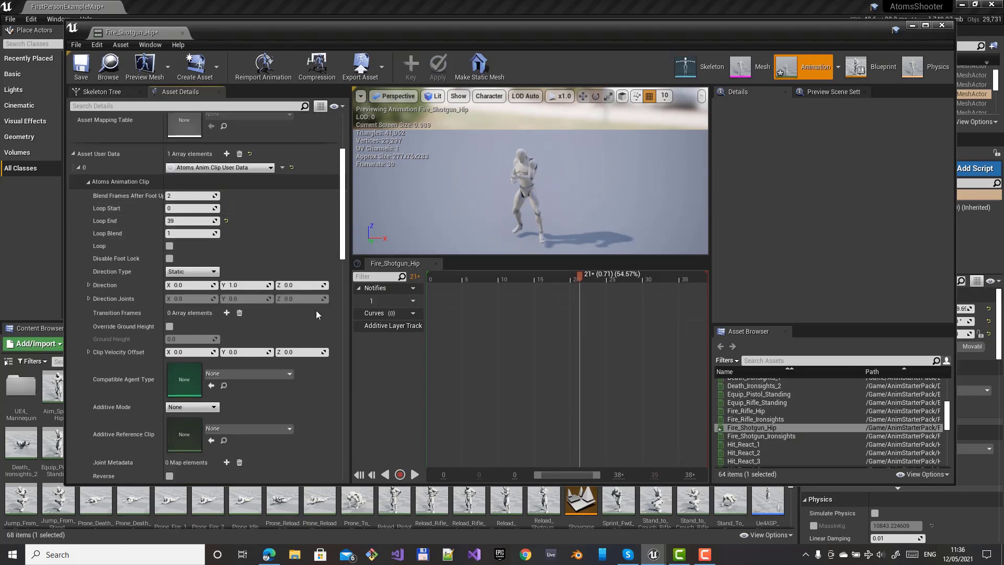
click(169, 246)
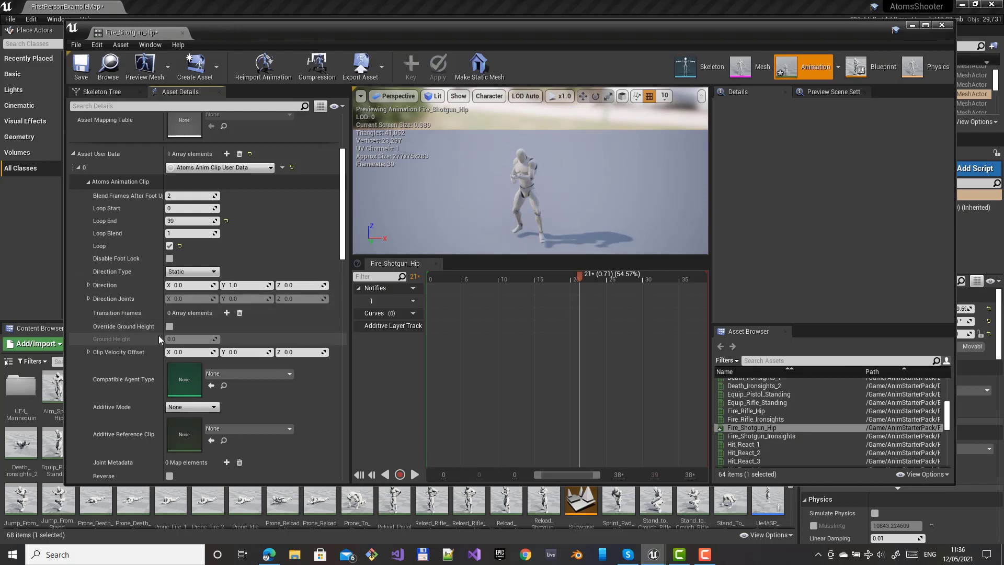
click(169, 325)
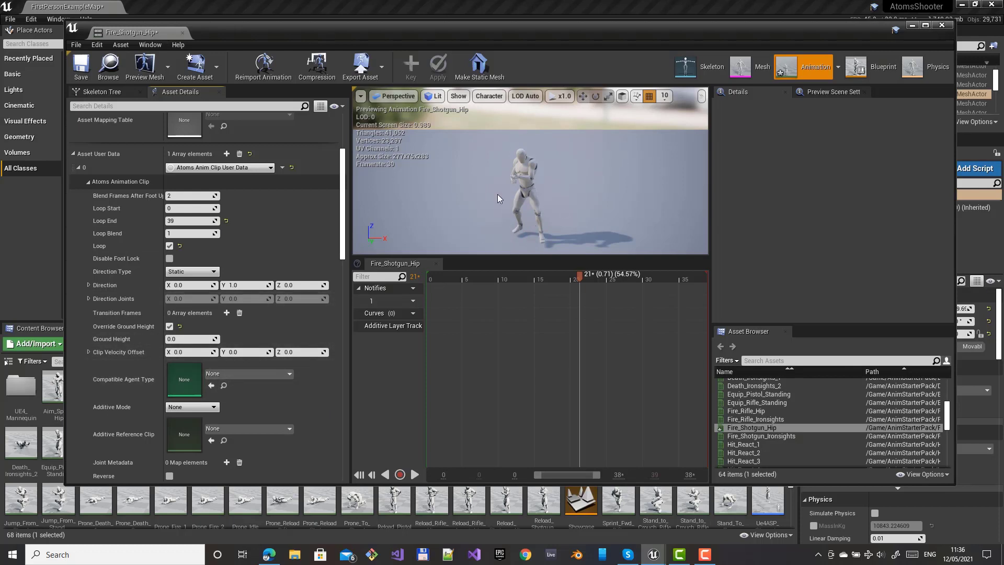
click(241, 373)
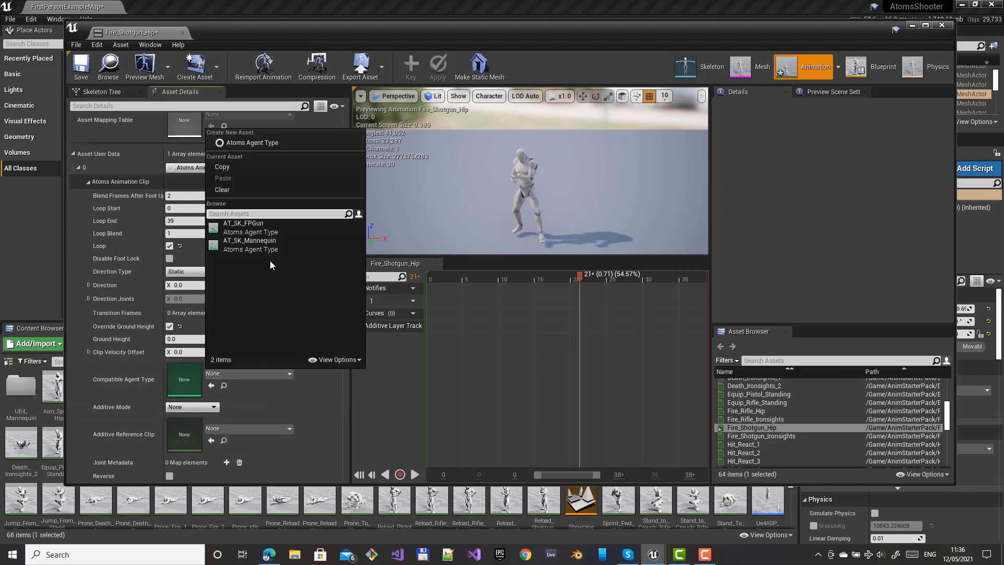
click(253, 243)
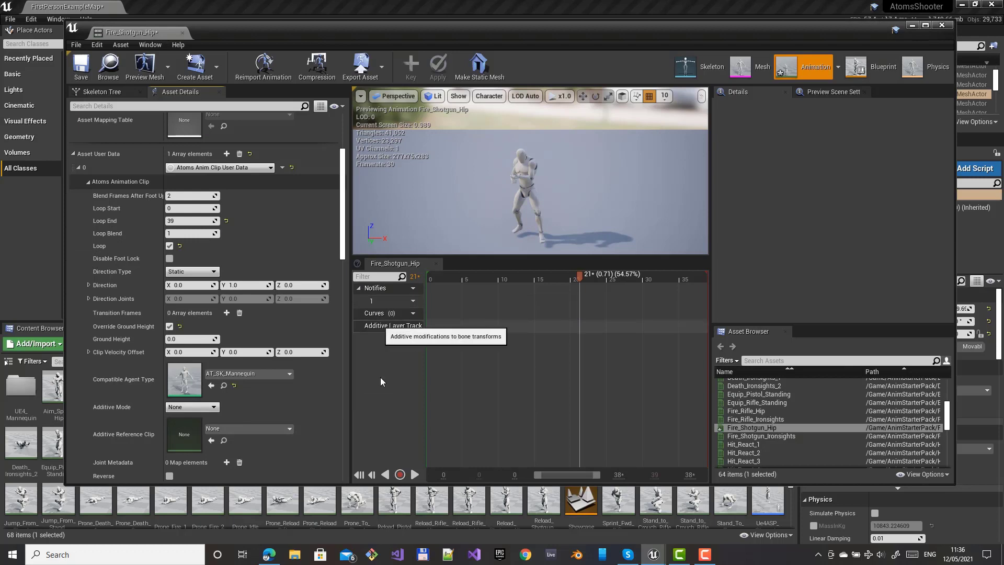
Rewind the Fire_Shotgun_Hip preview to the first frame and add a curve named hand_r@bool@fire.
click(359, 473)
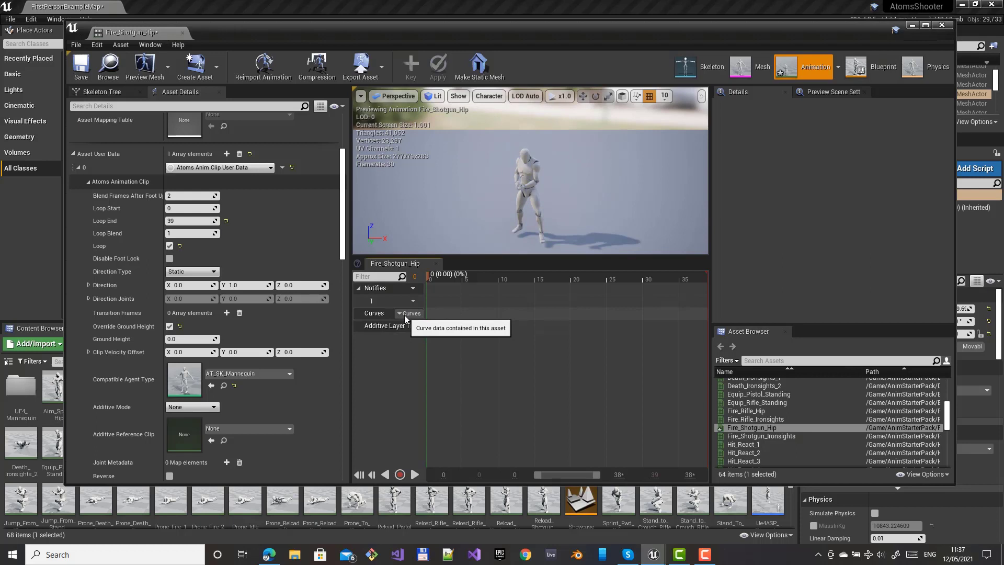
scroll(520, 216, up, 5)
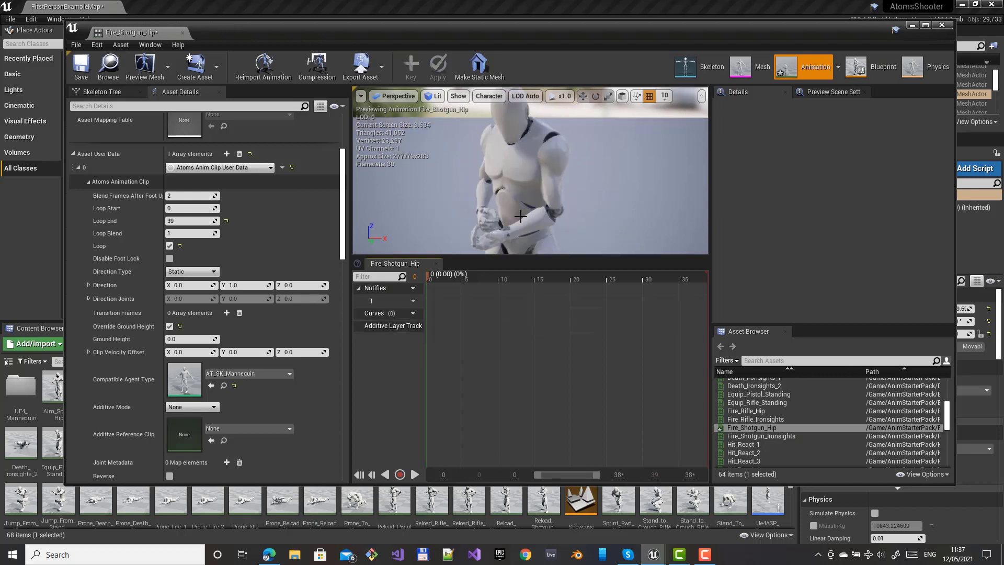
scroll(523, 209, down, 5)
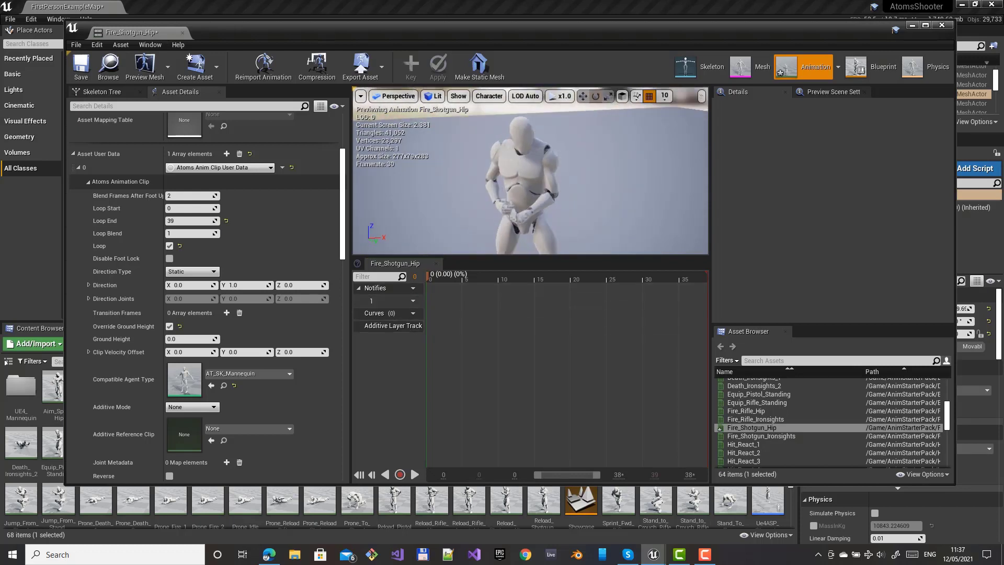
alt+drag(481, 229, 515, 209)
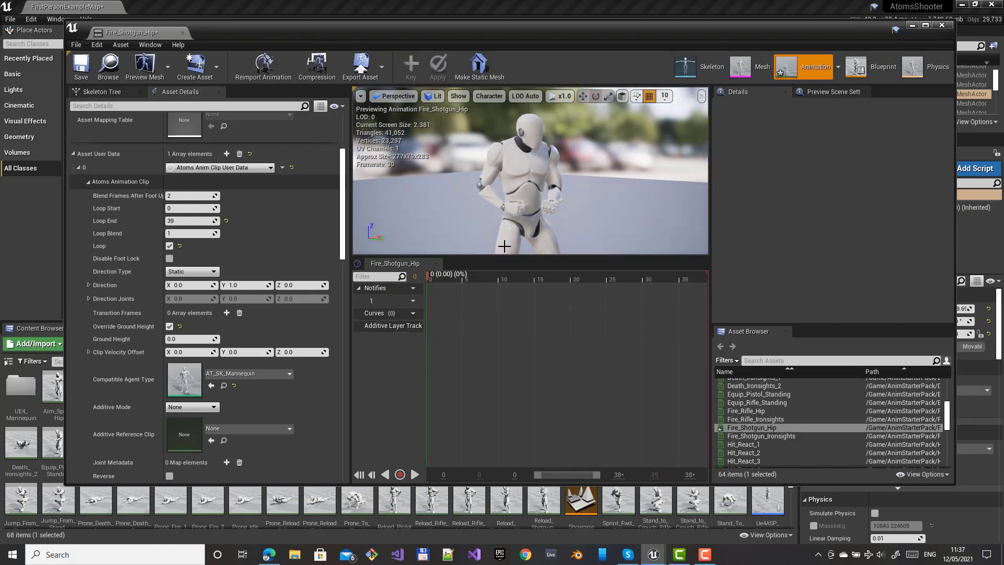
click(412, 312)
mouse_move(430, 337)
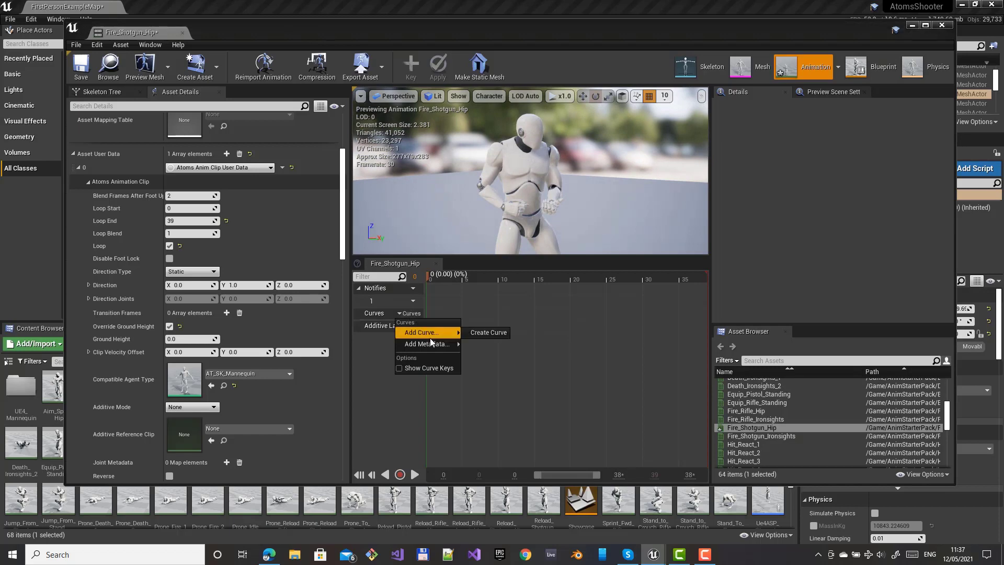
click(489, 333)
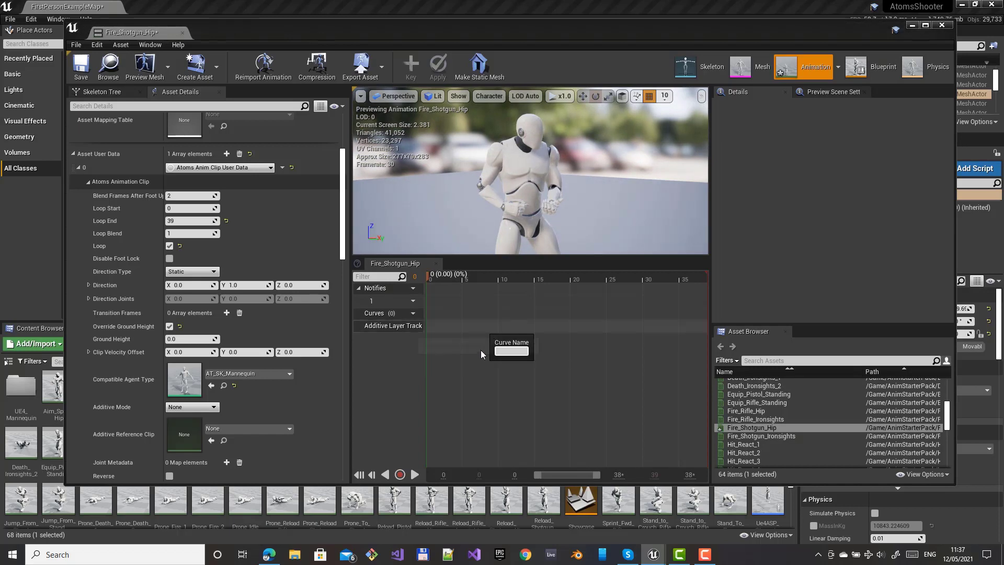
click(500, 352)
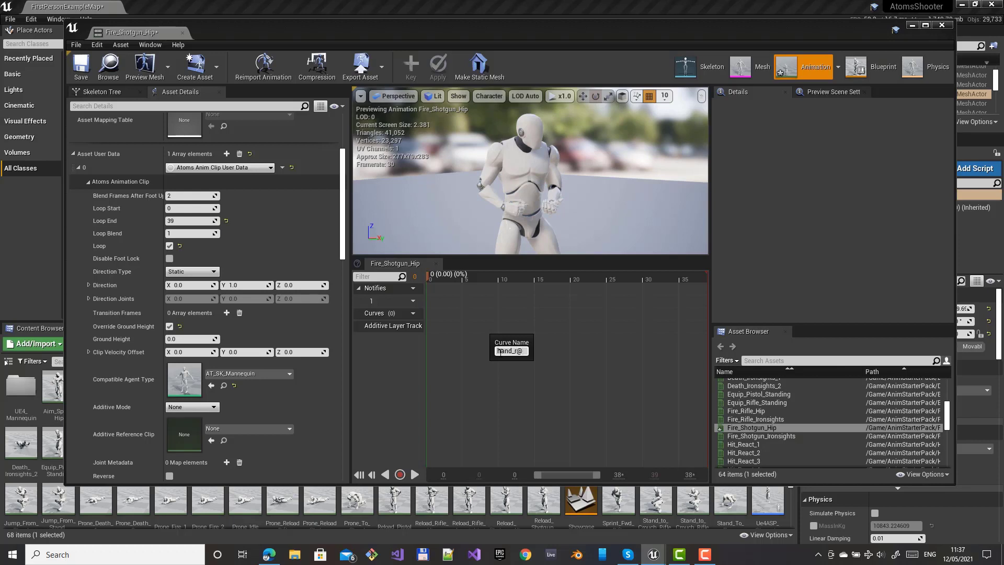
text(bool@fire)
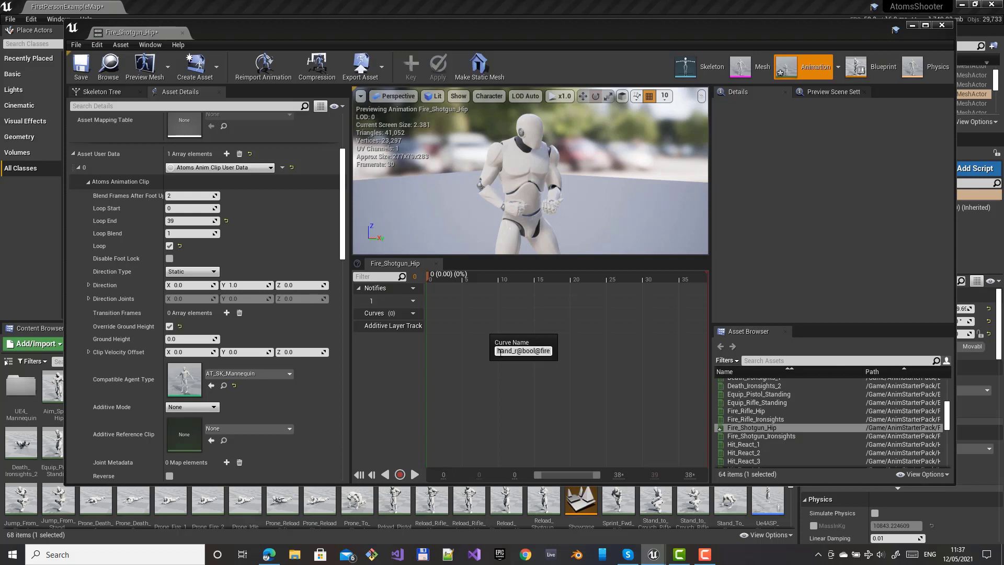
key(Return)
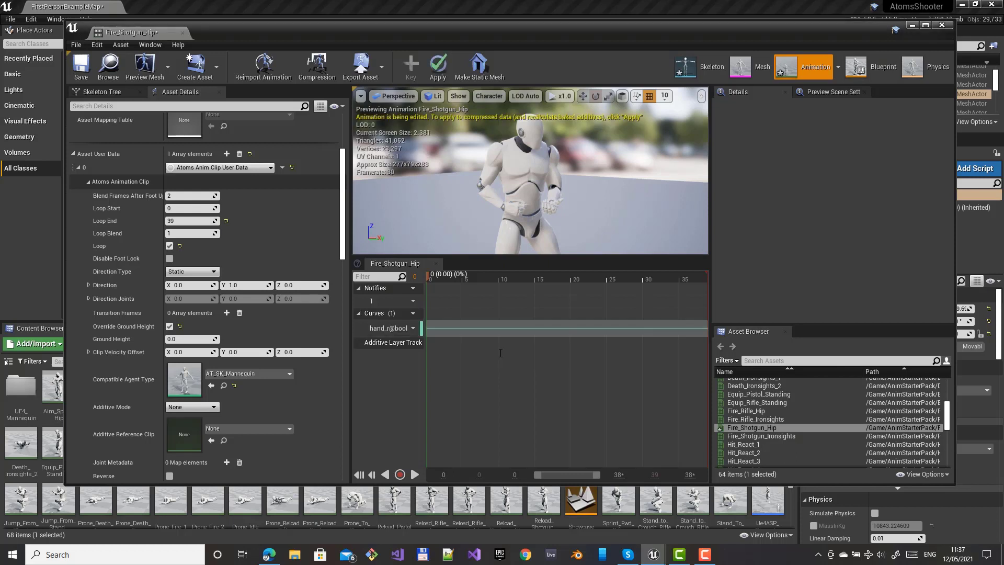
Open the hand_r@bool@fire curve for editing and add one key at frame 0 and another at about 0.1 s.
double_click(438, 327)
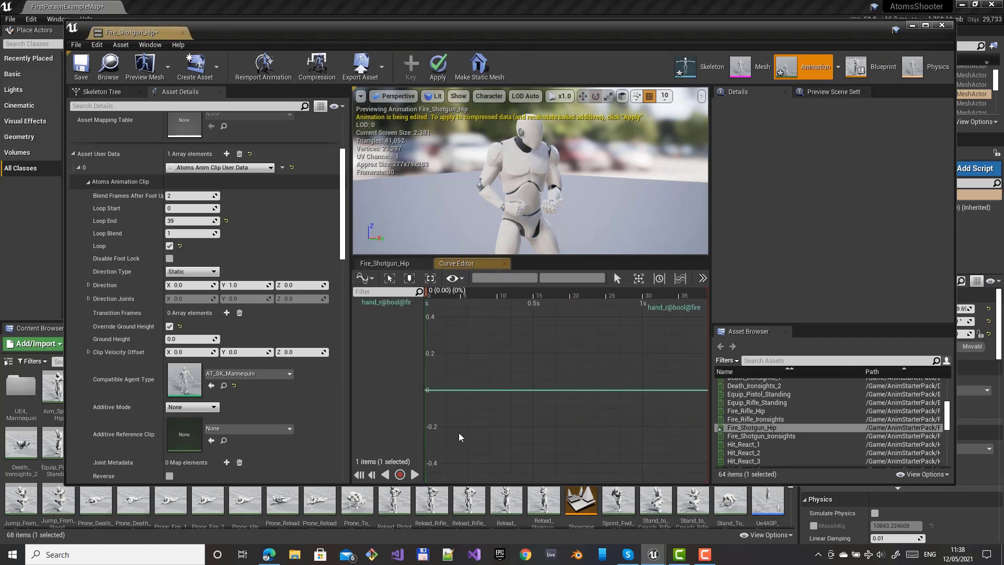
right_click(428, 392)
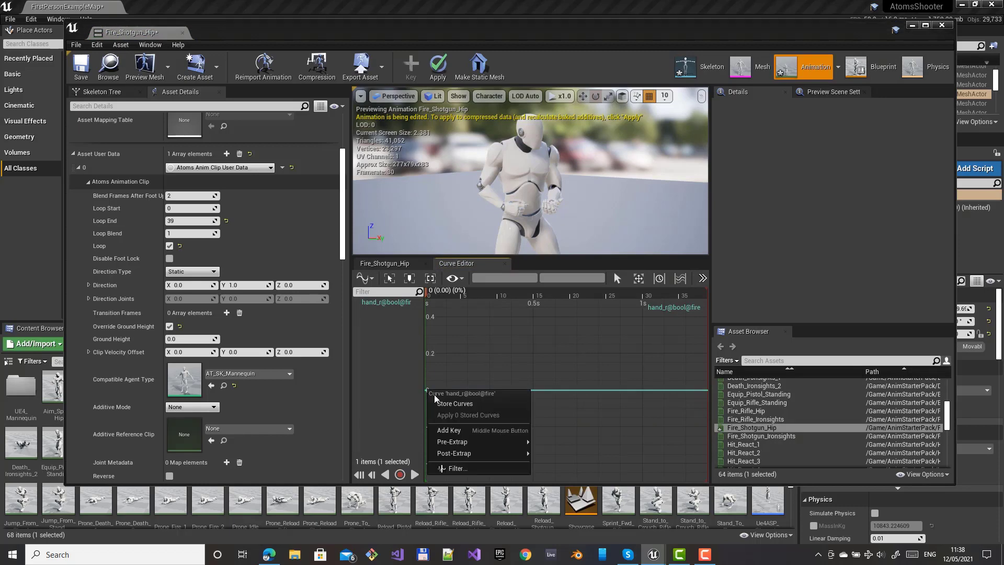
click(466, 430)
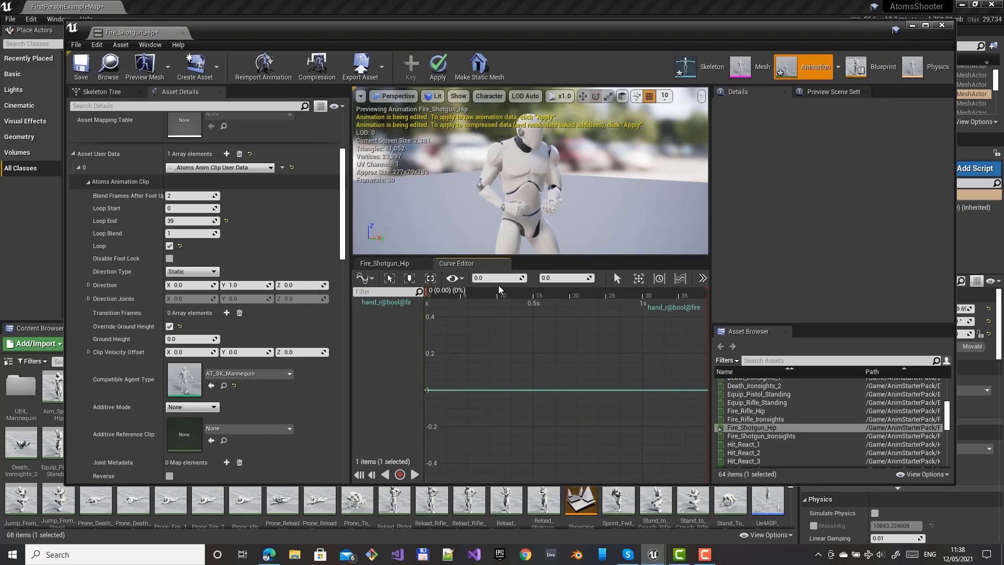
right_click(455, 394)
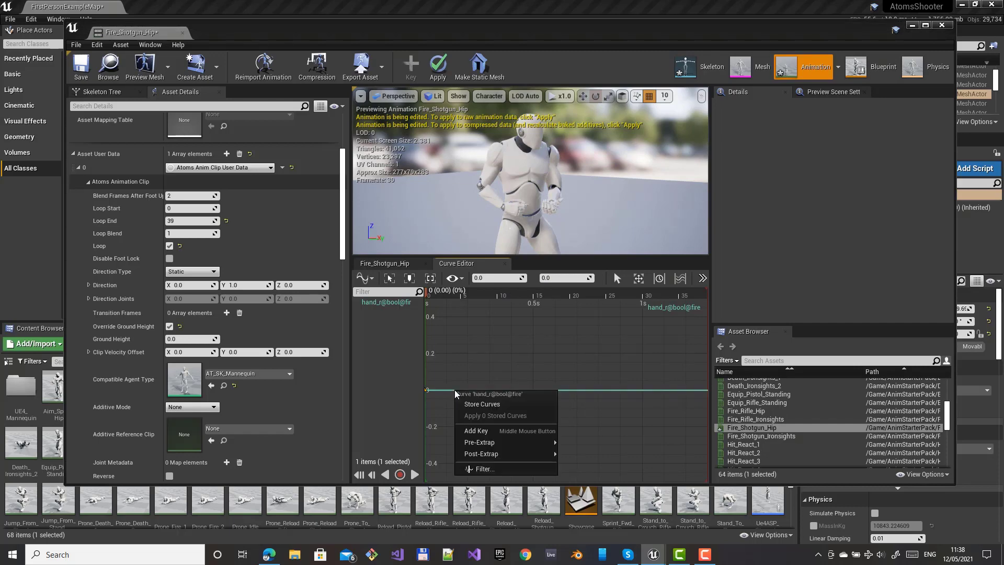
click(482, 431)
scroll(452, 366, up, 2)
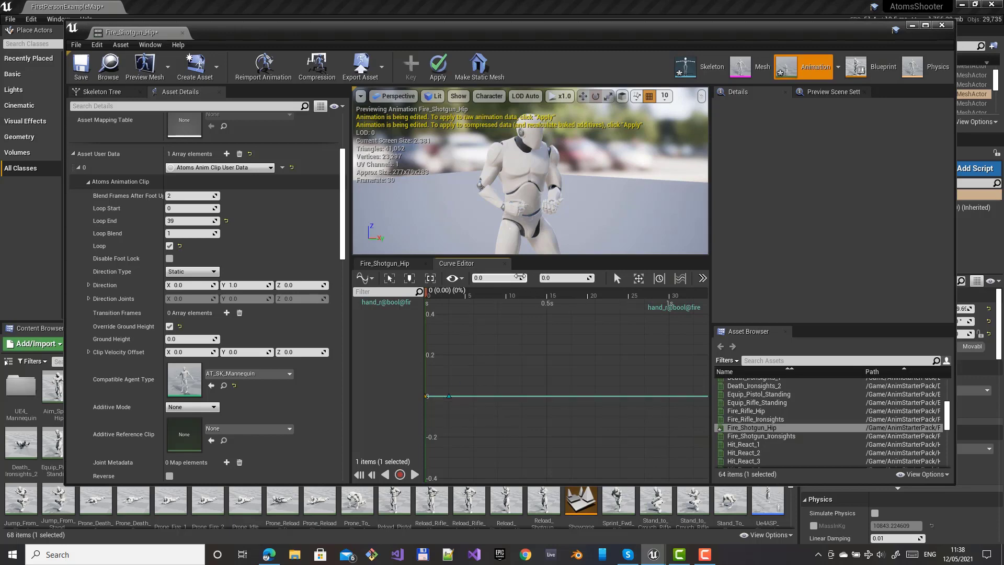
Set the first key of the hand_r@bool@fire curve to time 0 and value 1.
click(499, 277)
text(1)
key(Return)
text(0)
key(Tab)
text(1)
key(Return)
scroll(473, 356, down, 3)
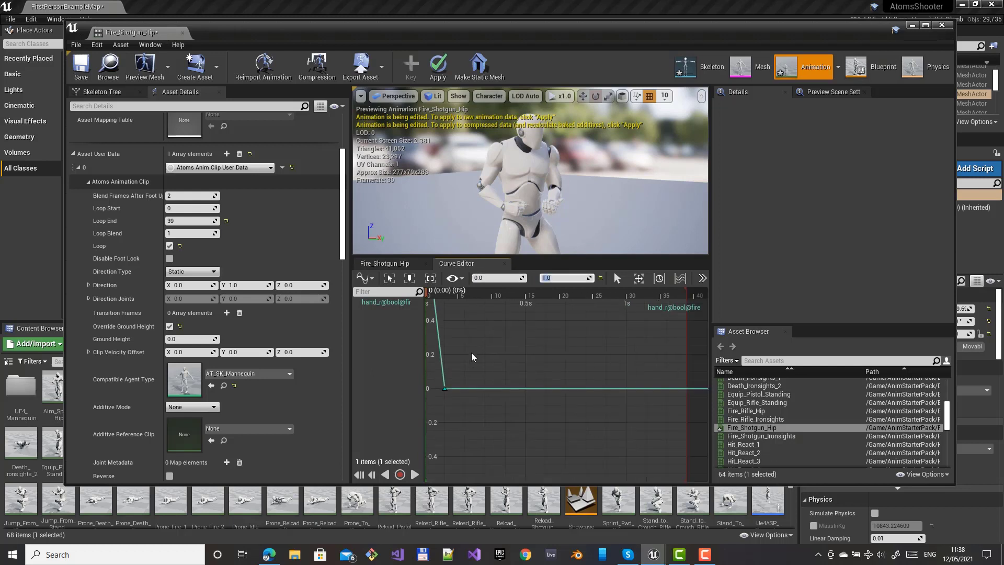
scroll(434, 361, down, 1)
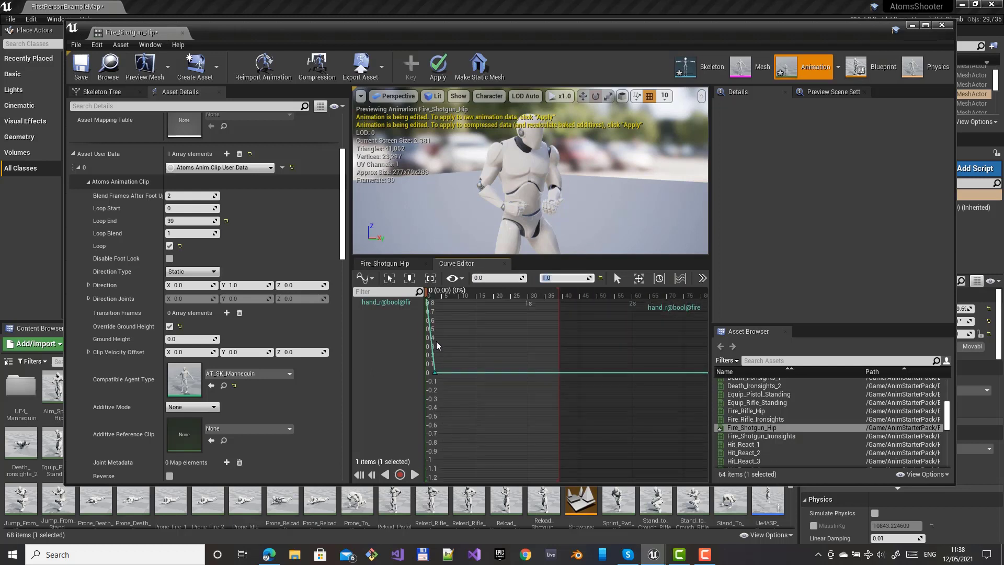
scroll(438, 344, down, 1)
scroll(439, 338, up, 1)
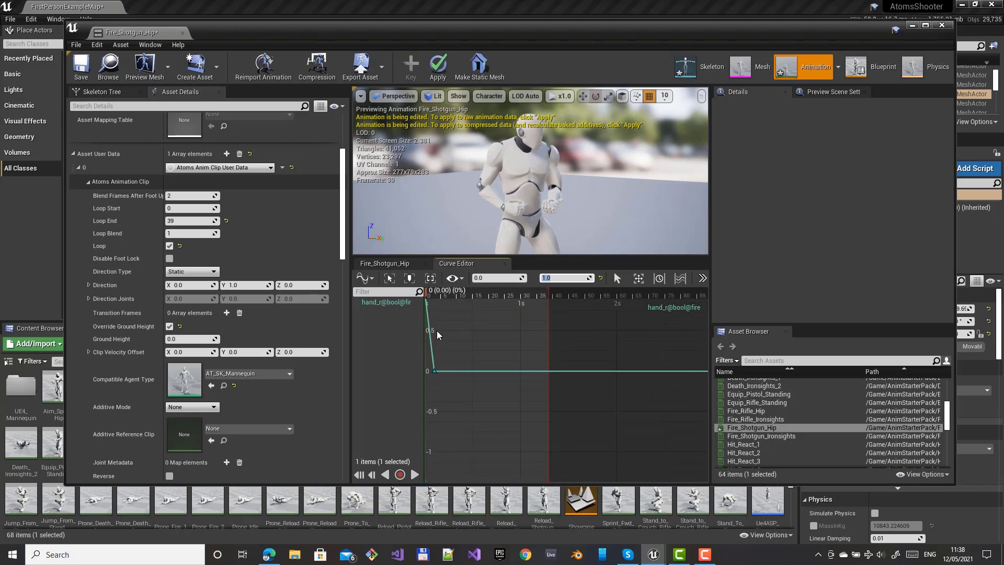
drag(478, 401, 355, 239)
scroll(484, 328, up, 1)
scroll(489, 340, down, 2)
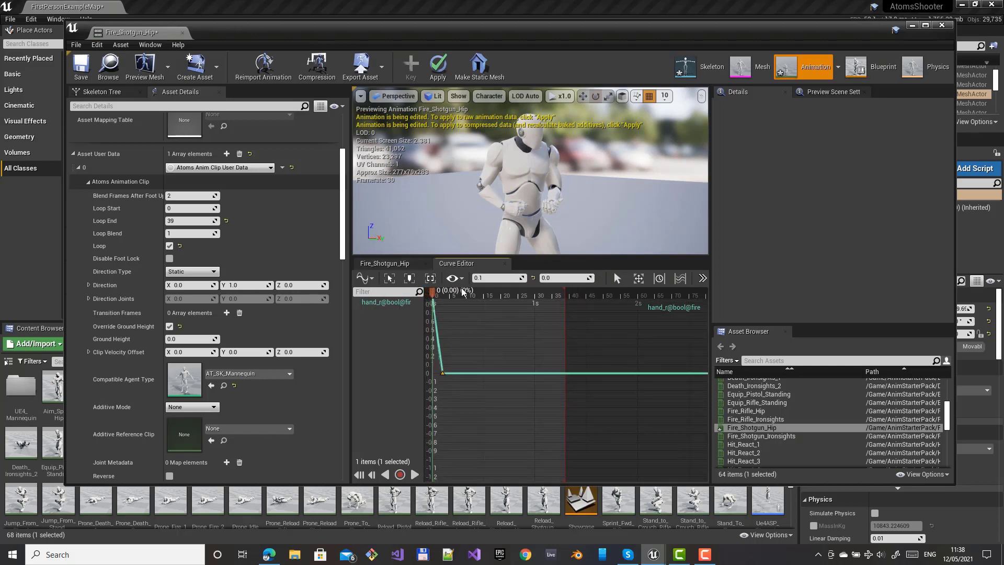
click(453, 279)
click(453, 279)
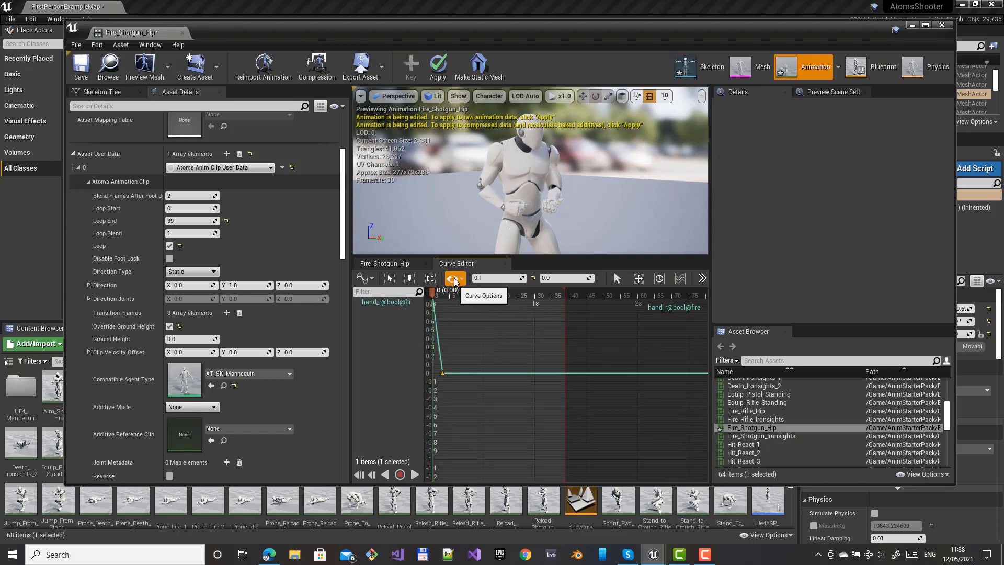
click(702, 278)
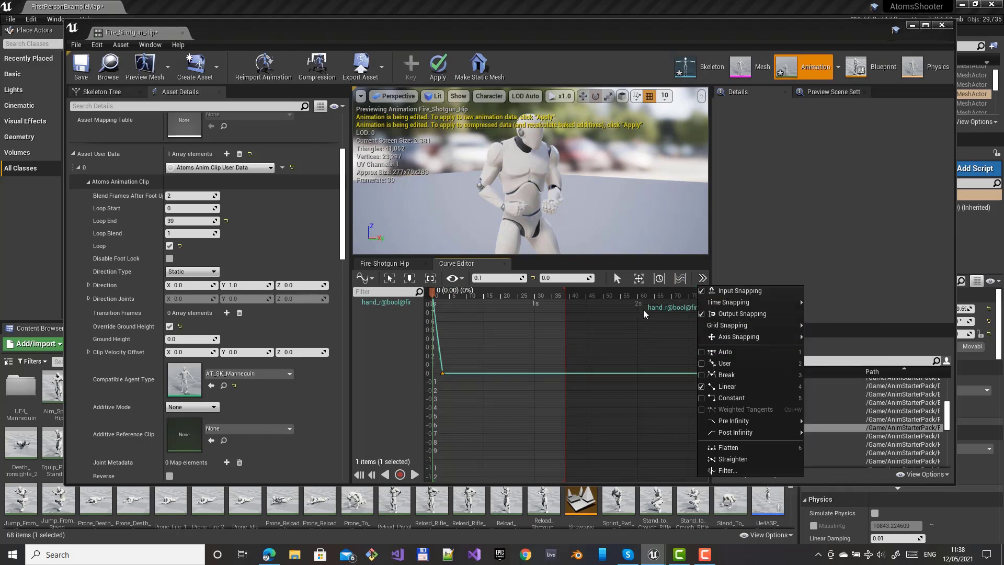
click(538, 407)
Select both keys of the hand_r@bool@fire curve and set their interpolation to Constant.
scroll(445, 396, down, 2)
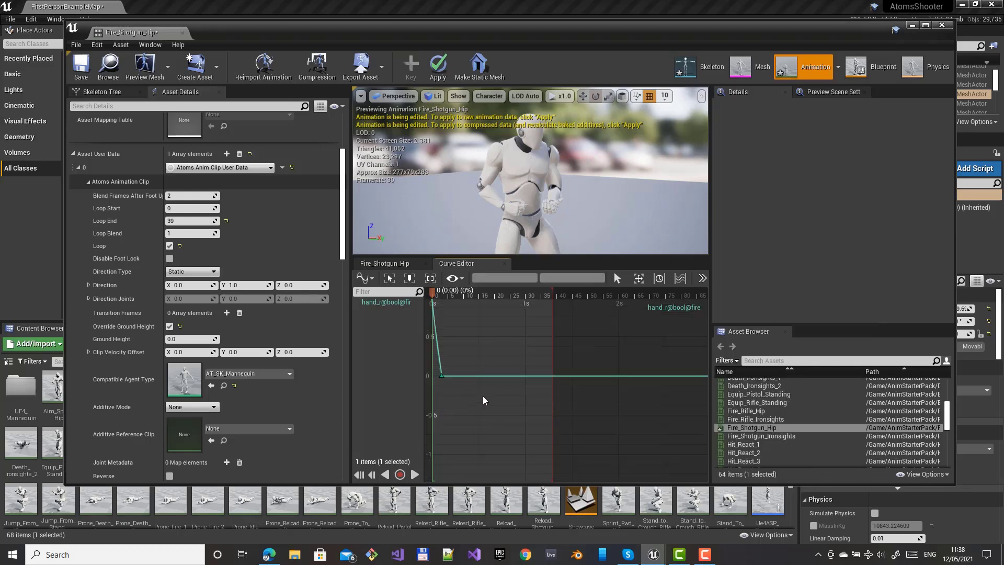
scroll(483, 397, down, 2)
drag(468, 396, 421, 307)
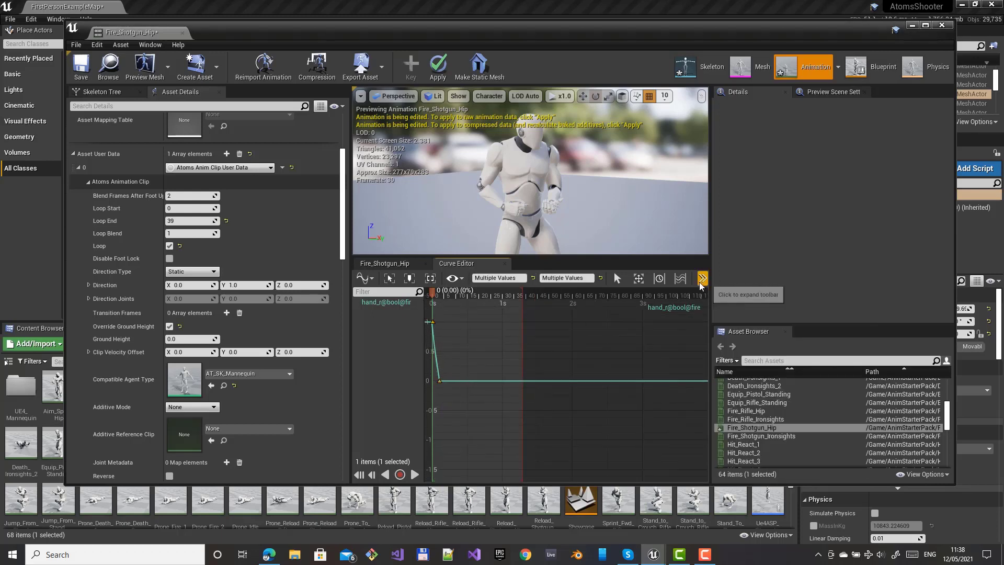
right_click(438, 384)
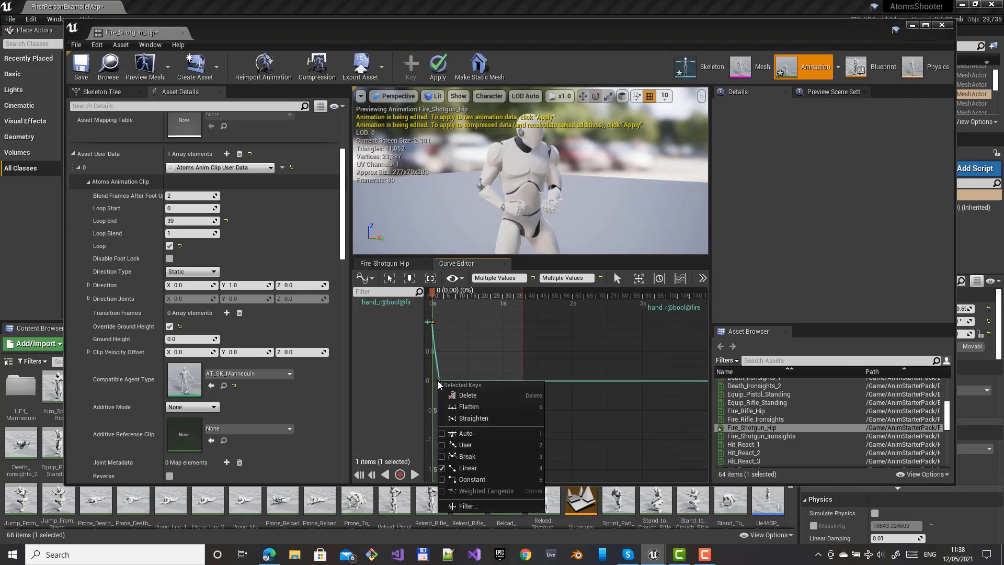
click(471, 478)
scroll(454, 393, up, 8)
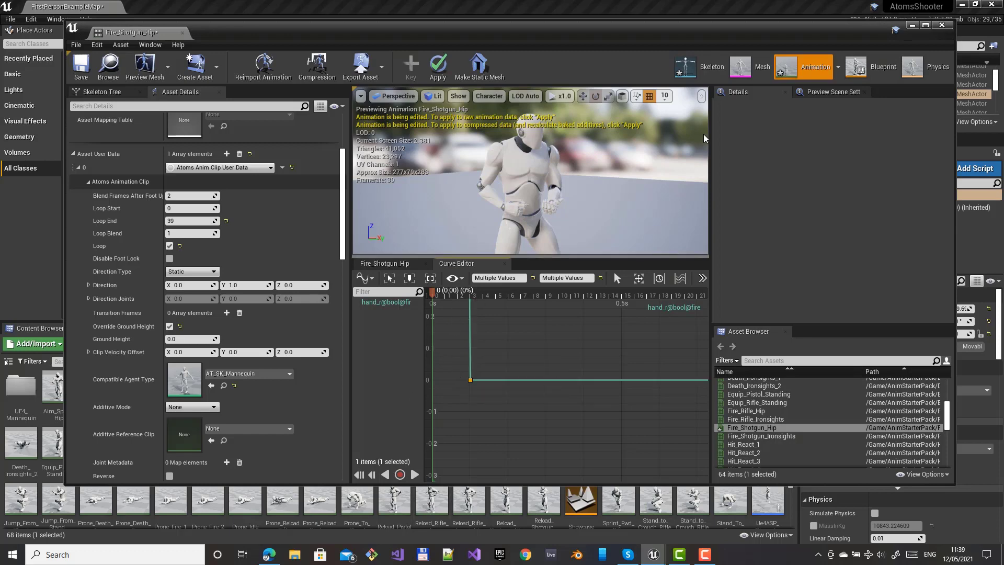
Maximize the animation editor and scrub the first frames of Fire_Shotgun_Hip's timeline to check the pose against the fire curve.
click(925, 26)
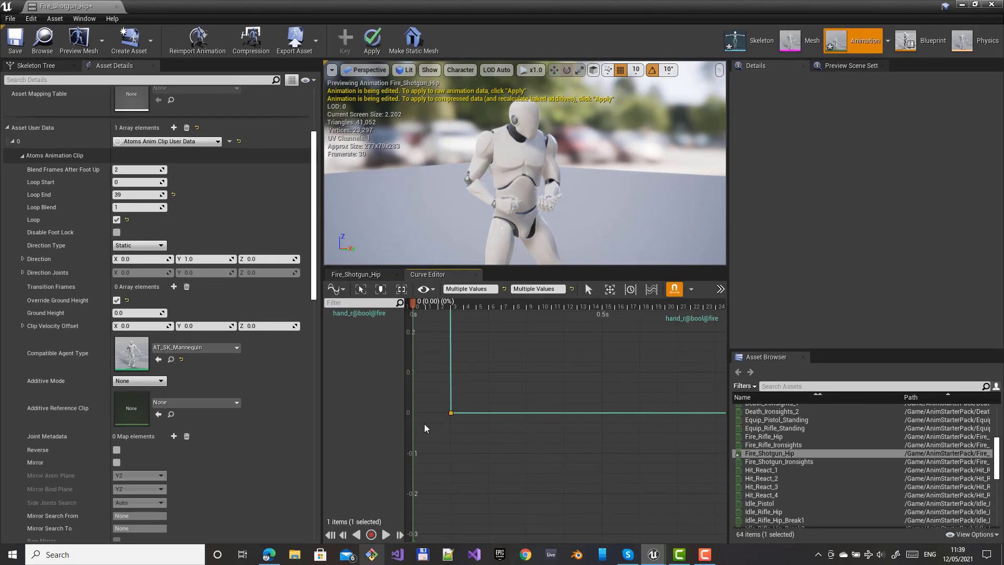
click(393, 277)
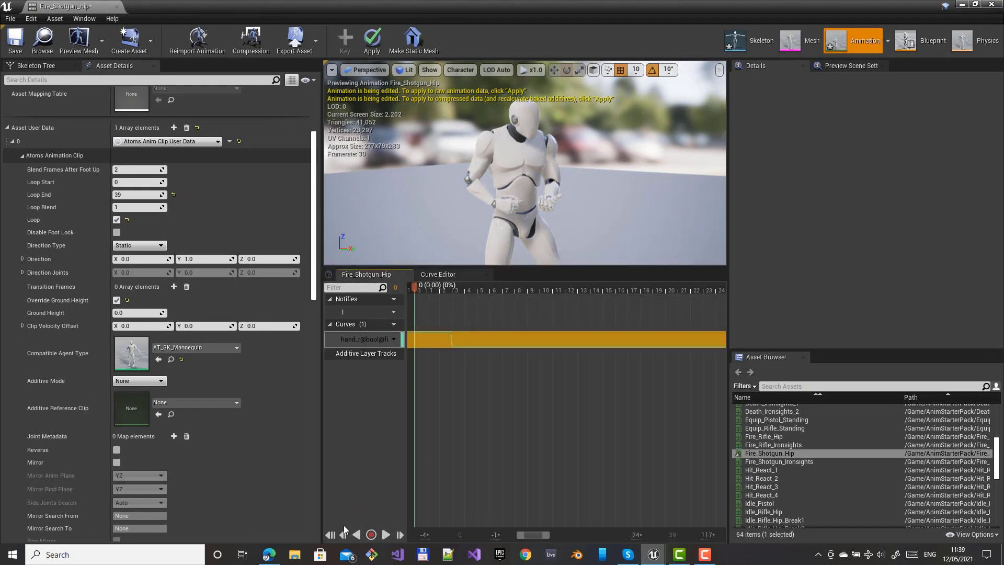
drag(413, 287, 447, 328)
drag(464, 331, 416, 331)
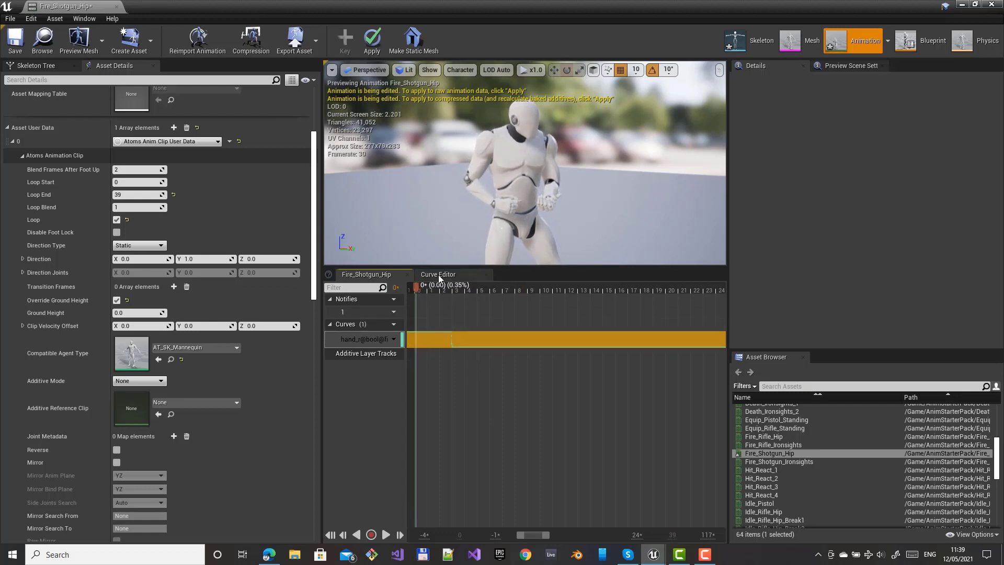
drag(424, 291, 497, 292)
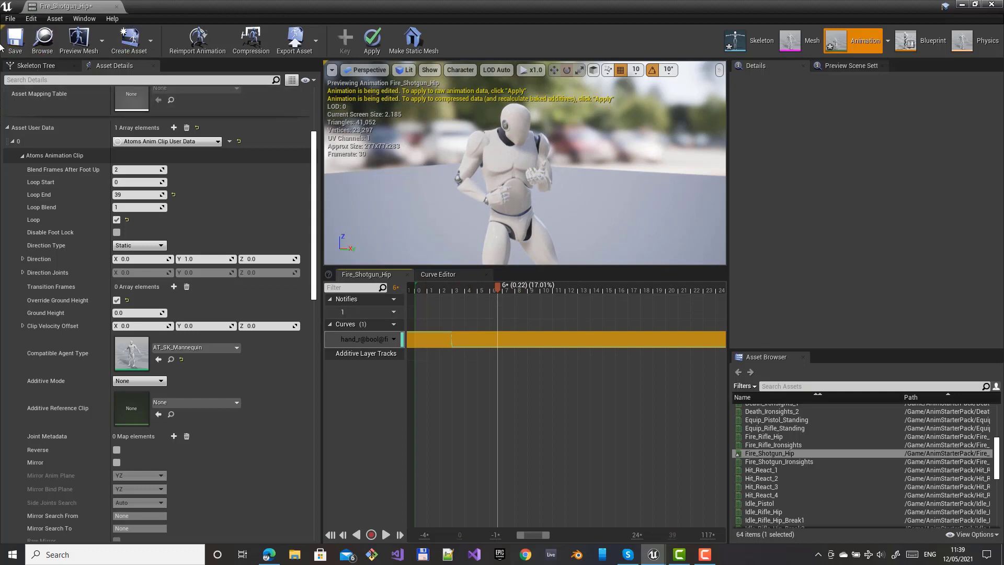
Save and close Fire_Shotgun_Hip, and open the AS_SK_Mannequin state machine from the Atoms/StateMachines folder.
click(16, 43)
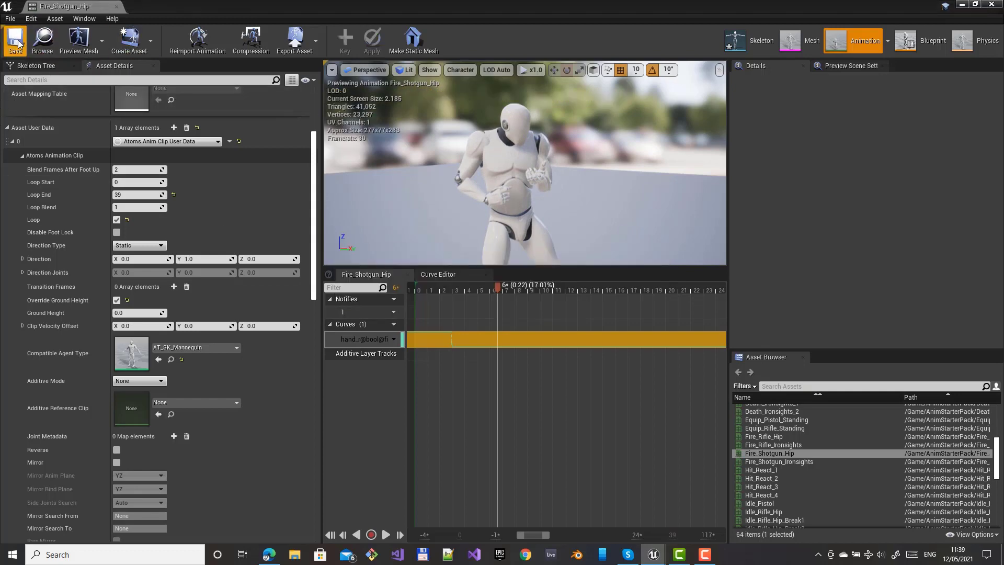
click(991, 6)
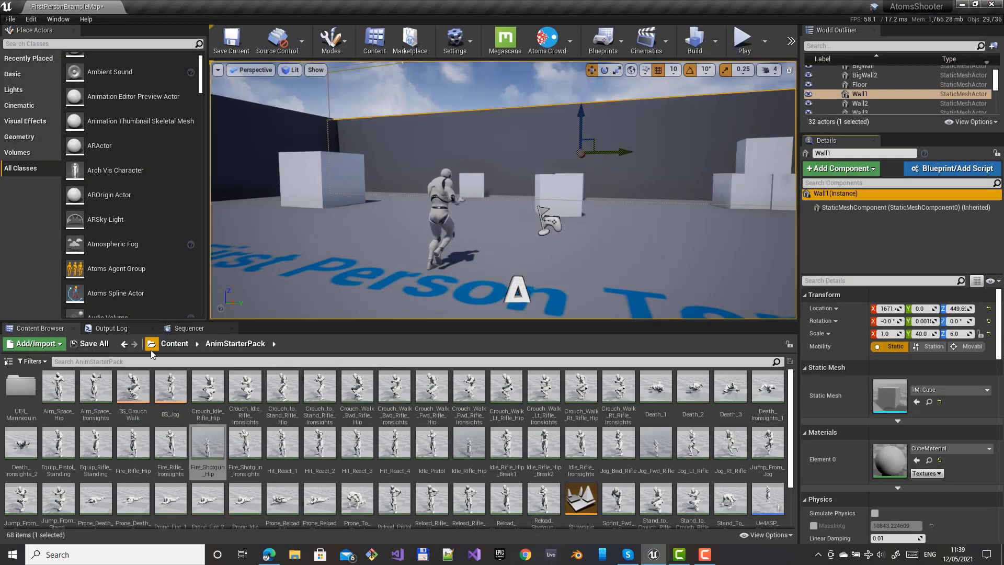
click(168, 346)
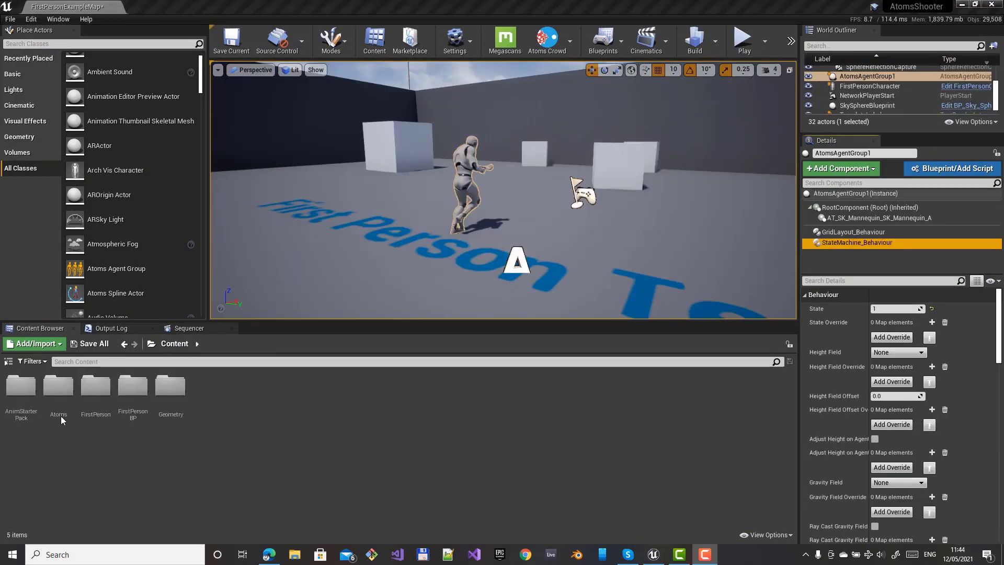
double_click(61, 416)
double_click(59, 400)
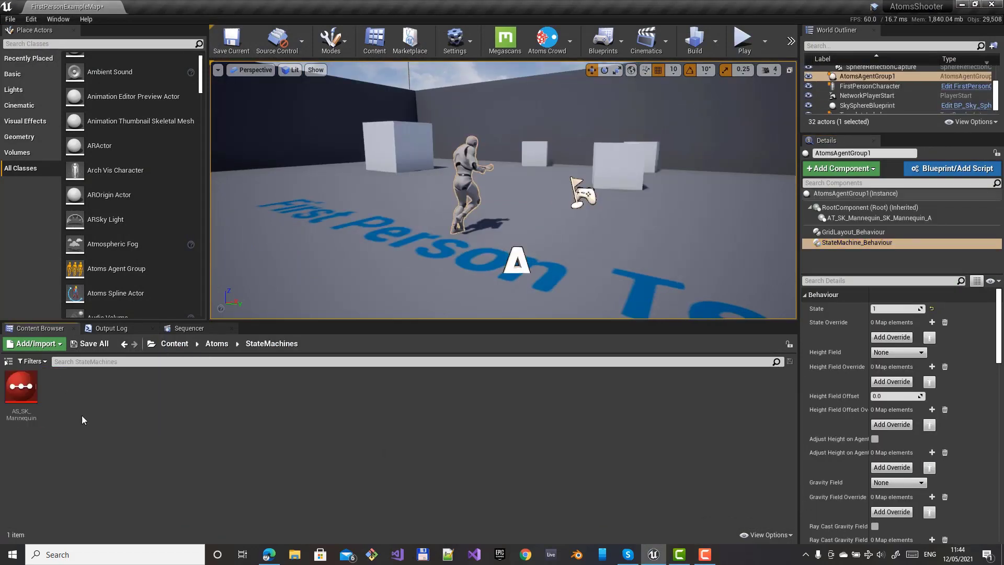
double_click(21, 387)
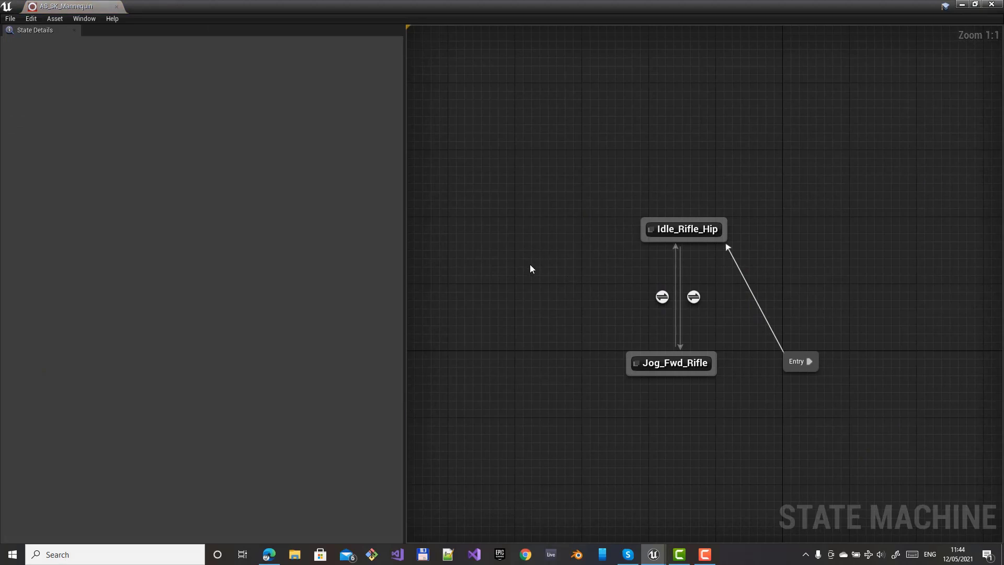
Add a new animation state named Fire to the state machine graph, beside the existing idle and jog states.
right_click(530, 271)
click(552, 297)
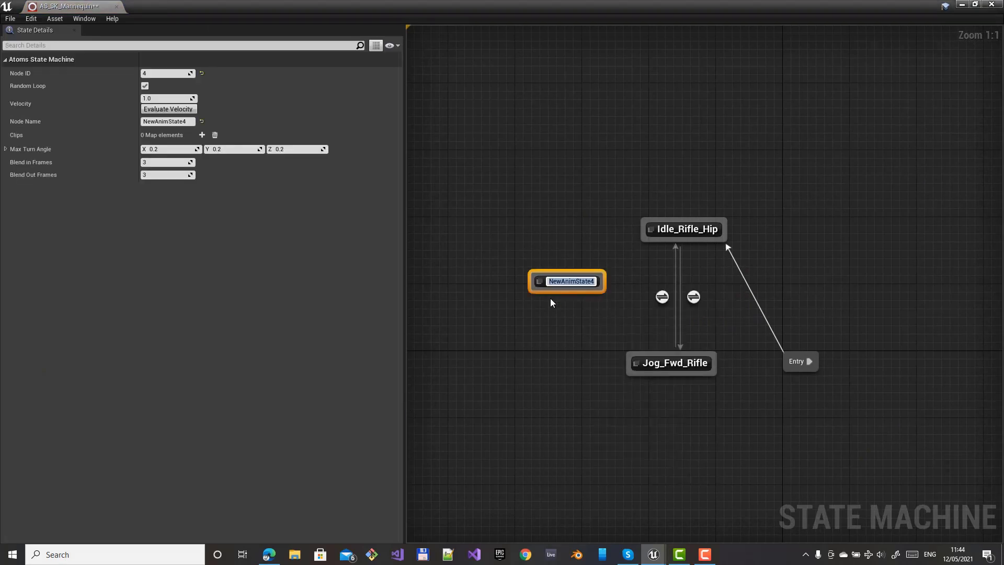
text(Fire)
key(Return)
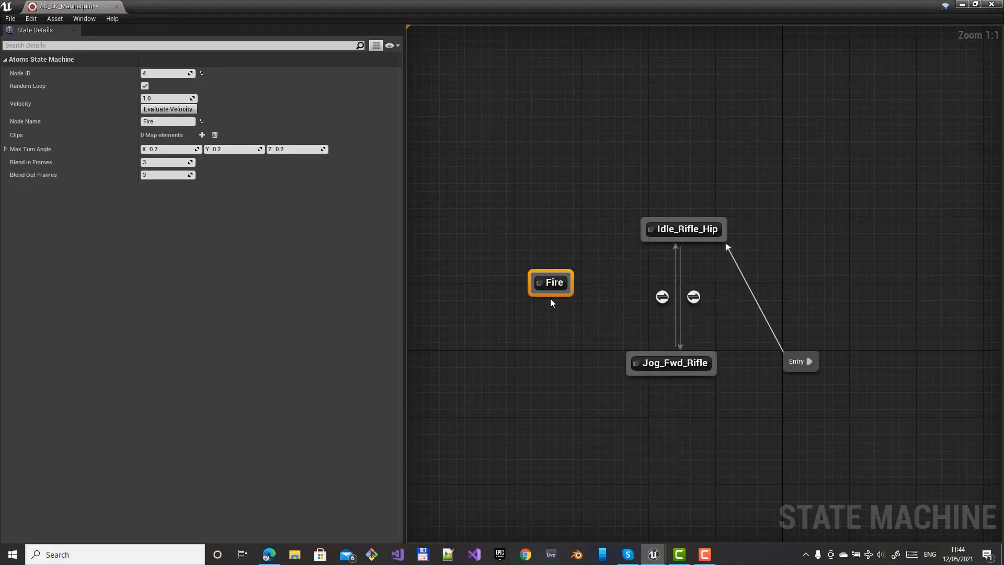
Add a clip entry to the Fire state using the Fire_Shotgun_Hip animation, and set the state's node ID to 2.
click(549, 281)
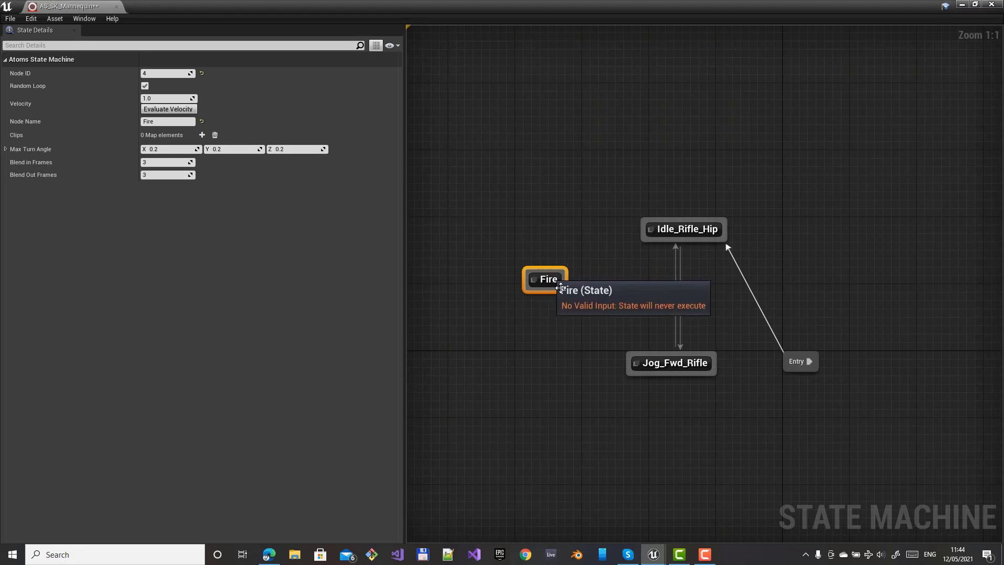
click(459, 309)
click(546, 280)
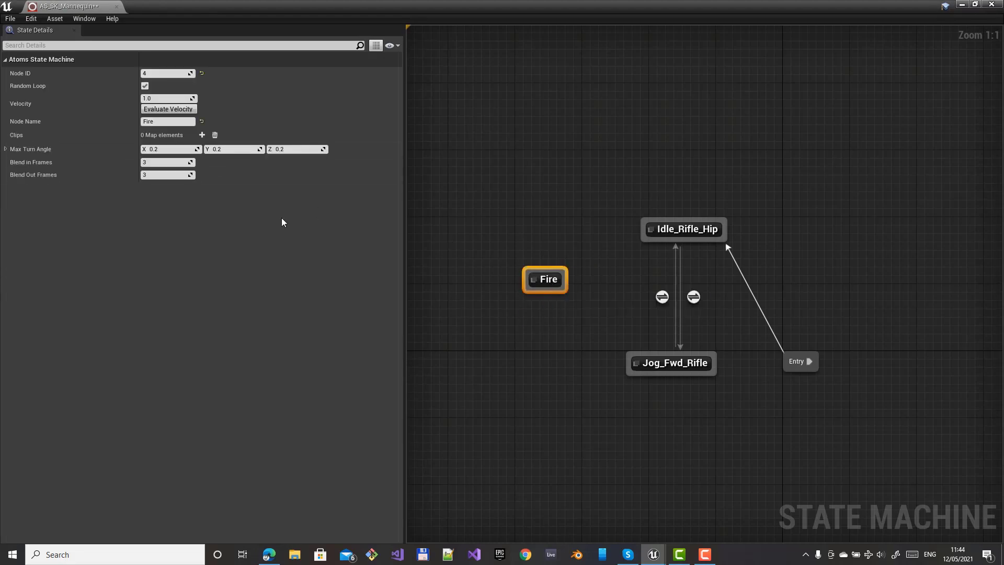
click(202, 135)
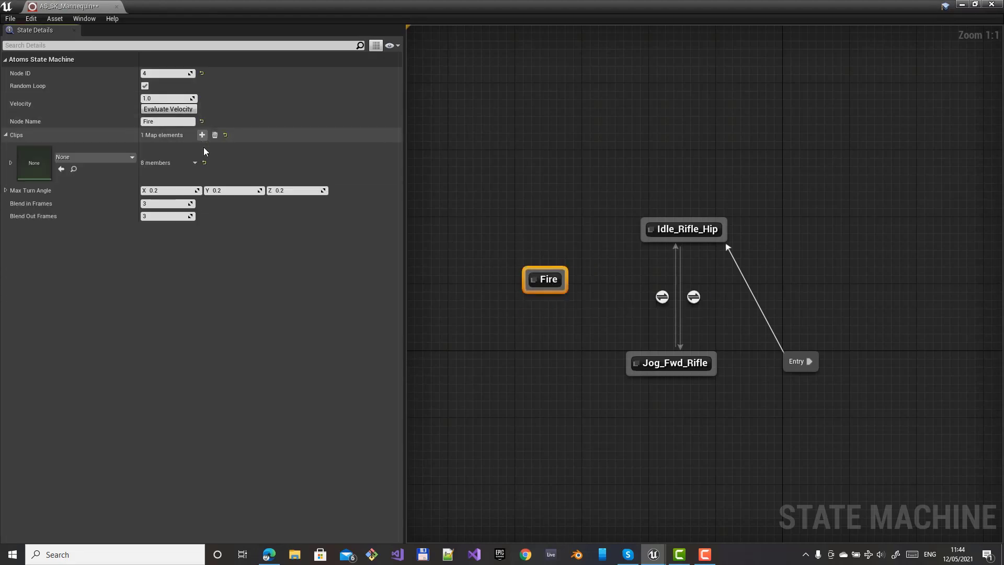
click(105, 157)
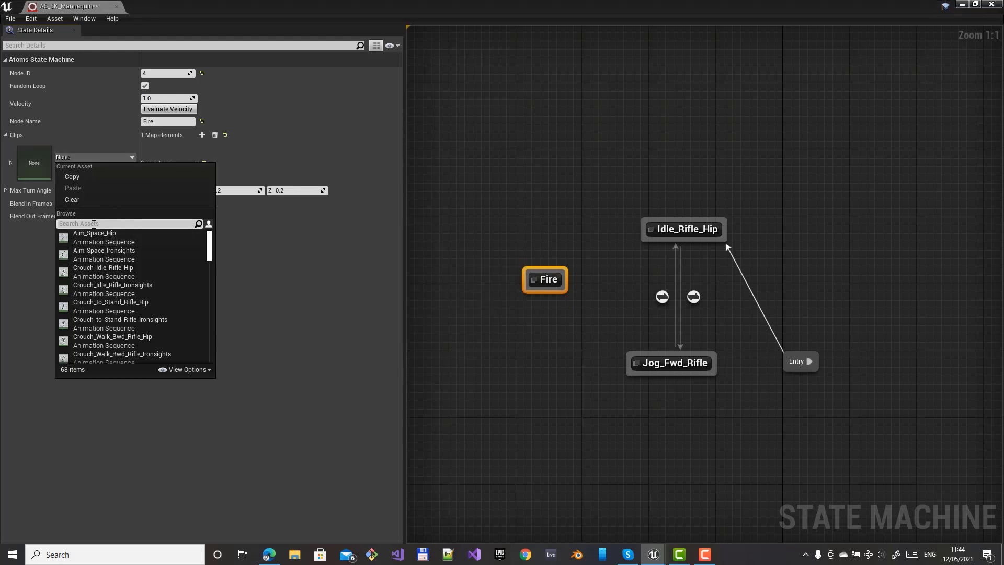
text(Fire_)
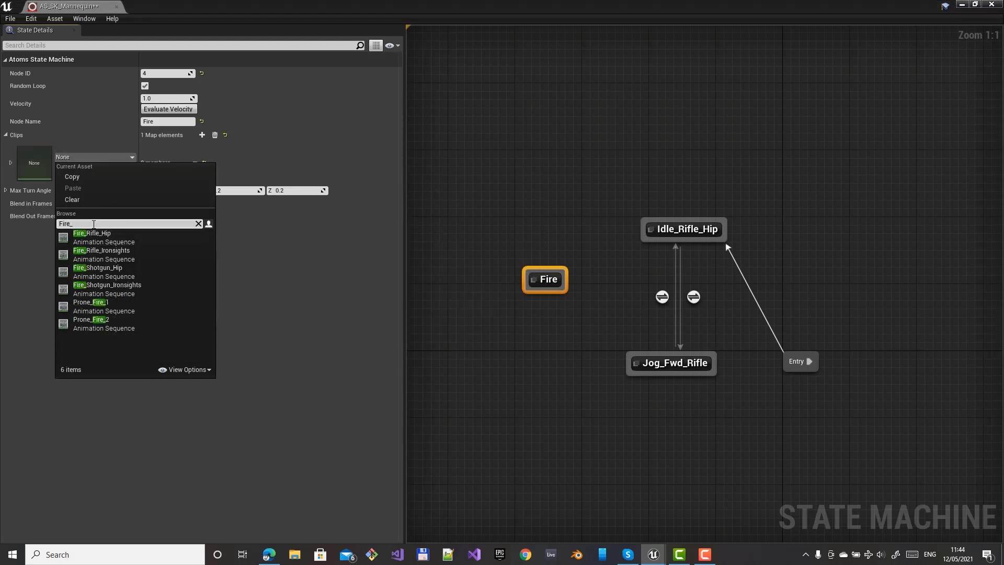
click(107, 271)
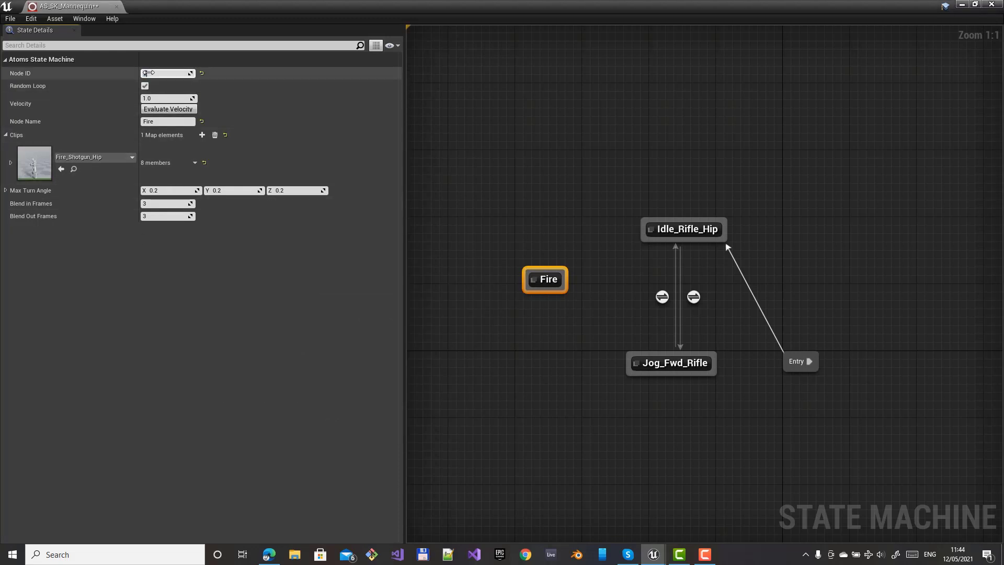
click(148, 72)
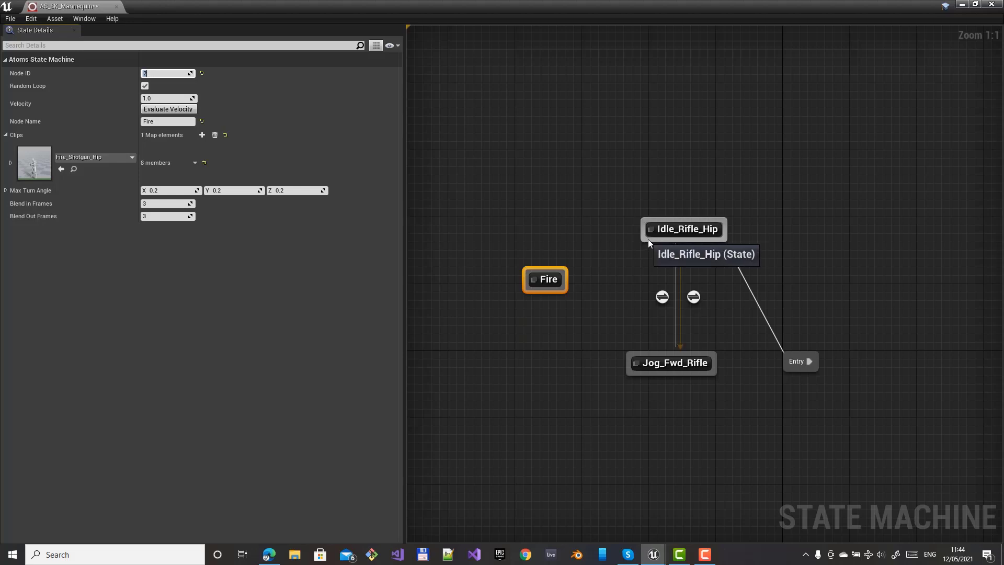
Connect the Fire state with Idle_Rifle_Hip and with Jog_Fwd_Rifle through transitions in both directions.
drag(648, 239, 567, 279)
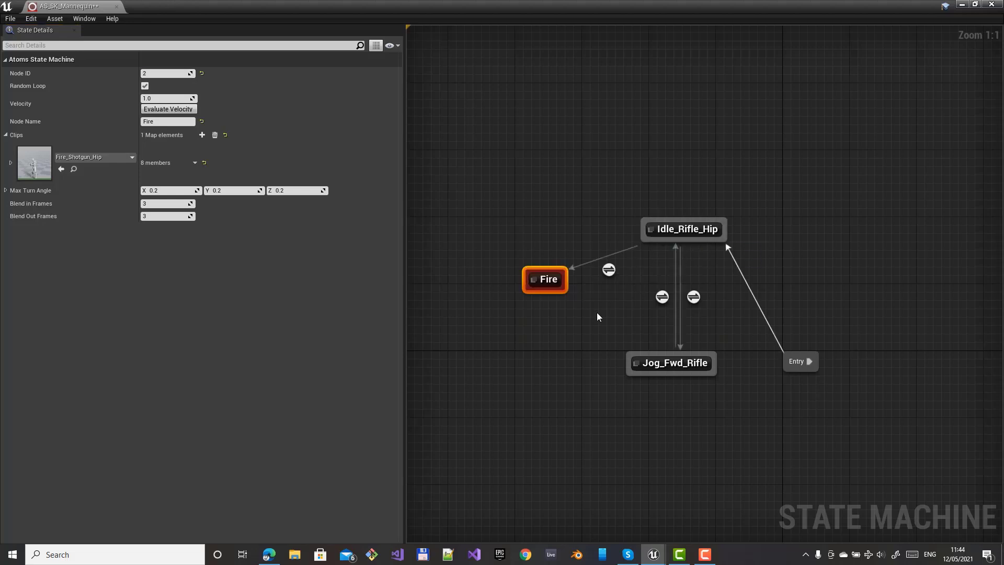
mouse_move(628, 360)
mouse_down()
mouse_move(561, 291)
mouse_move(626, 365)
mouse_move(632, 357)
mouse_up()
drag(570, 280, 644, 238)
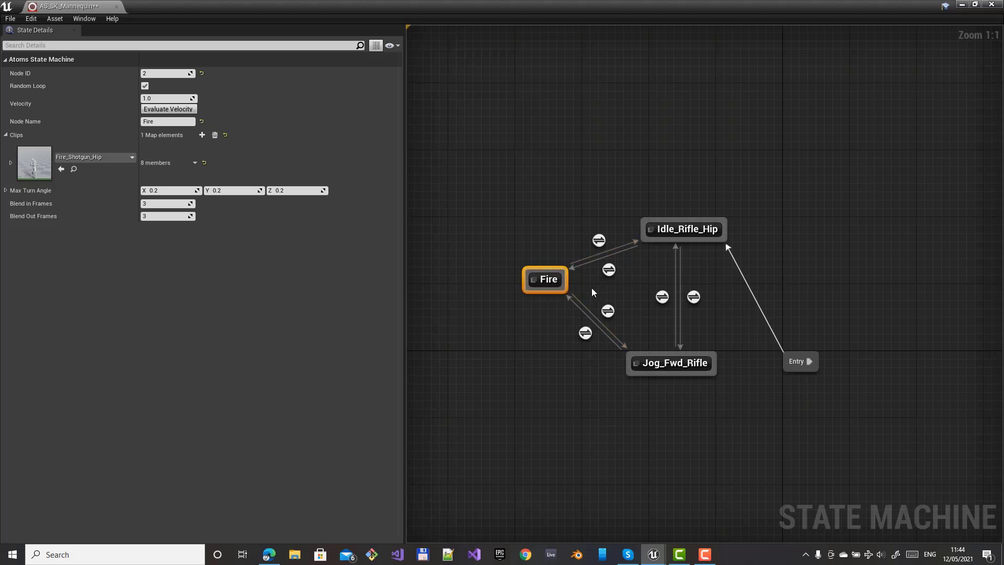
Set the blend-in and blend-out frames to 1 on the Idle_Rifle_Hip to Fire and Jog_Fwd_Rifle to Fire transitions.
click(609, 269)
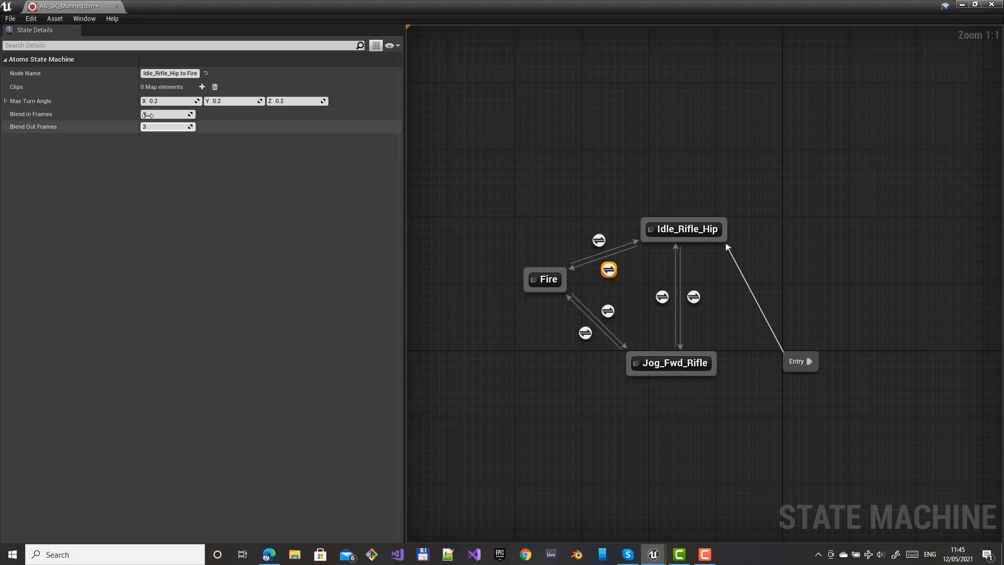
click(146, 114)
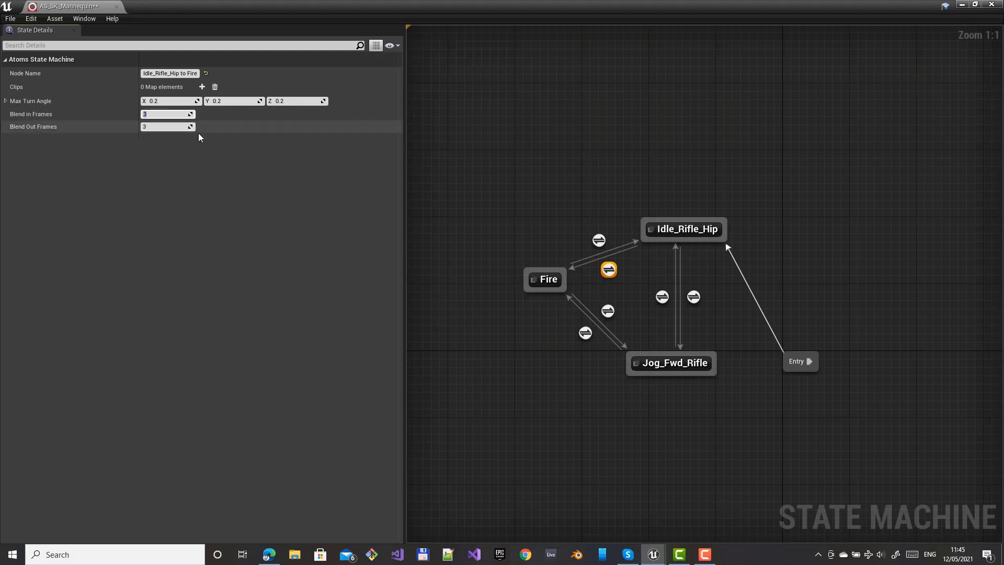
text(1)
key(Tab)
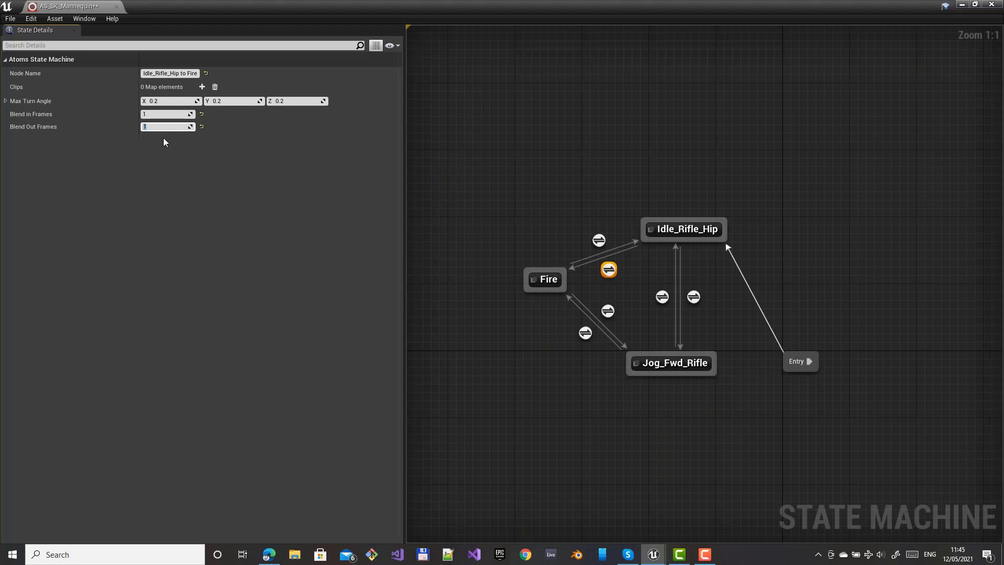
click(585, 332)
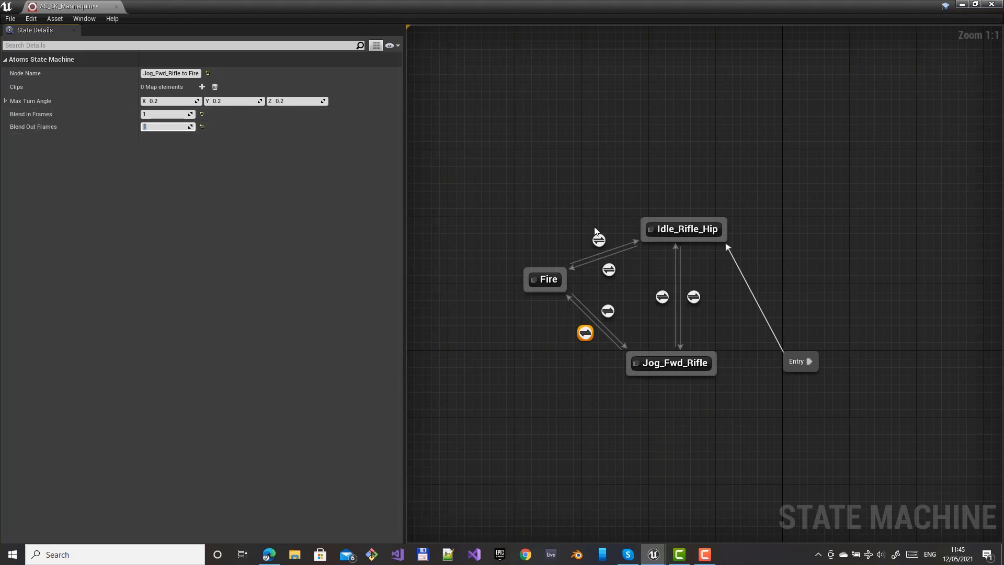
Save the AS_SK_Mannequin state machine and close its editor to return to the level.
click(540, 157)
click(550, 278)
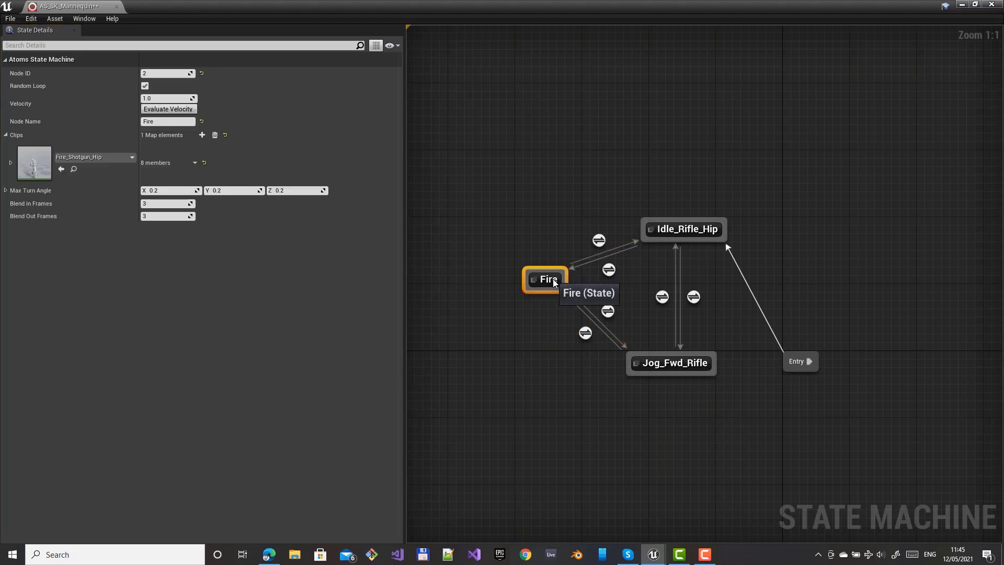
click(10, 18)
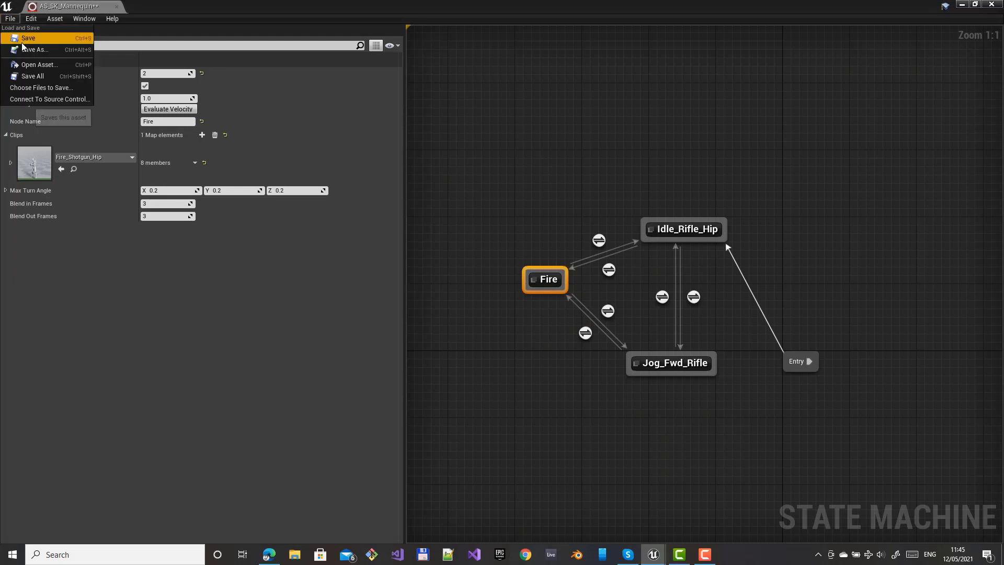
click(22, 46)
click(991, 4)
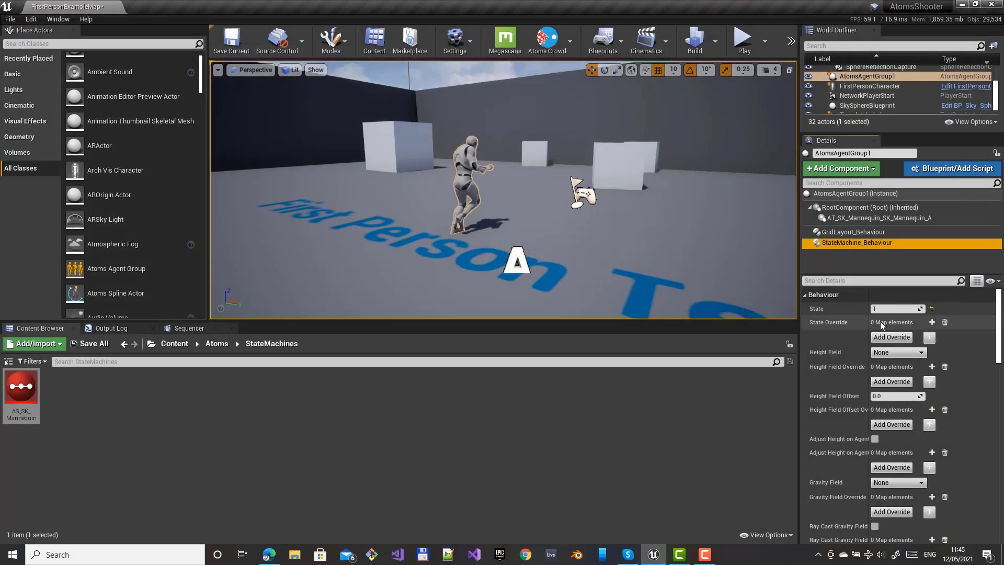
Set the state of AtomsAgentGroup1's StateMachine behaviour to 2 and run the level briefly to watch the agent's fire animation.
click(891, 308)
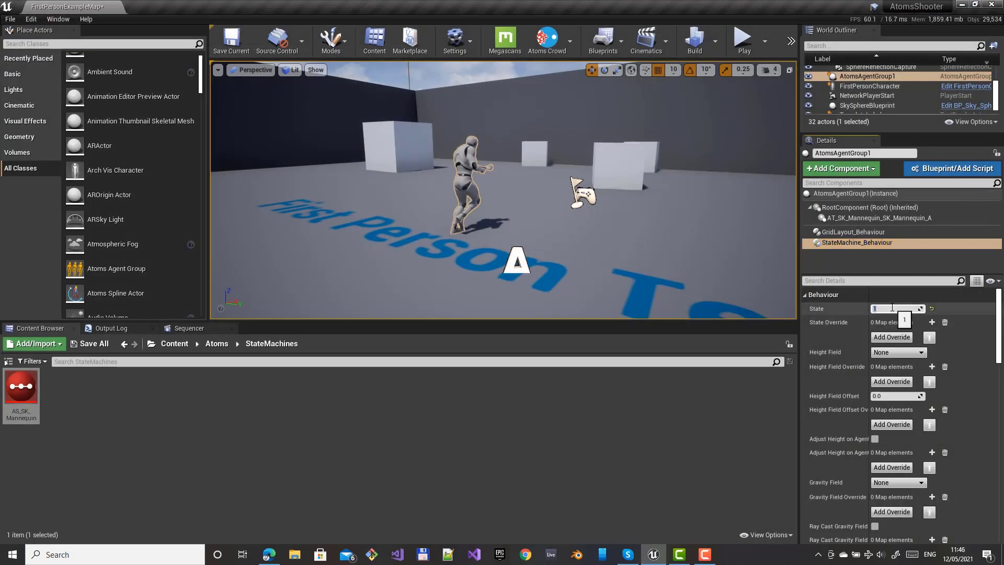
text(2)
key(Return)
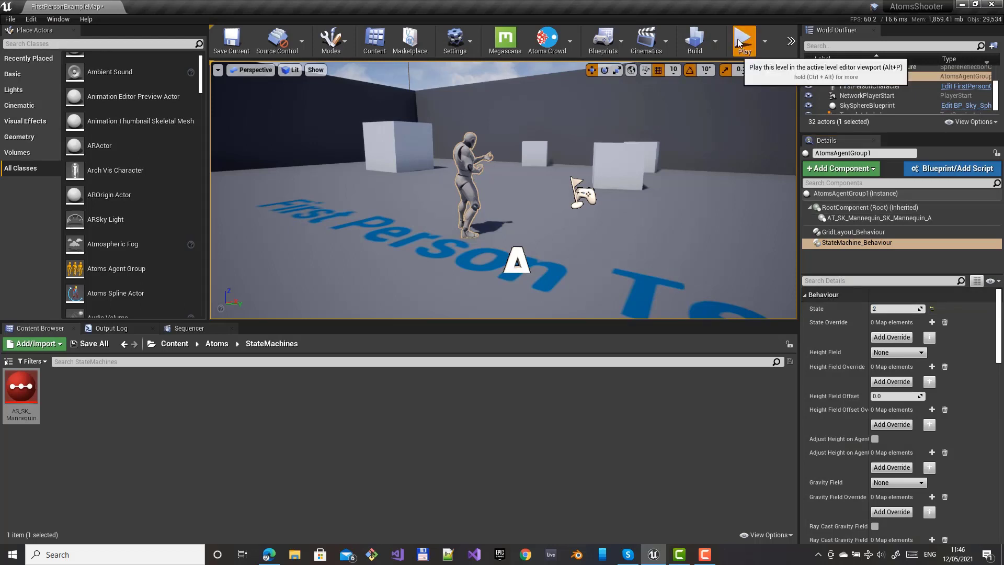
click(742, 39)
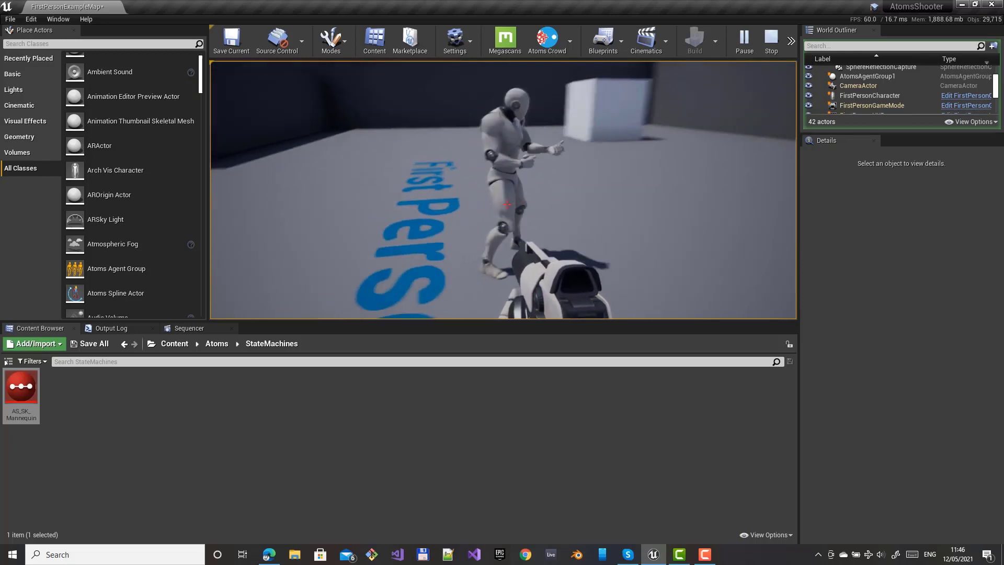
key(Escape)
Add a Copy Metadata Behaviour component to AtomsAgentGroup1 with source fire@hand_r and destination fire.
click(858, 168)
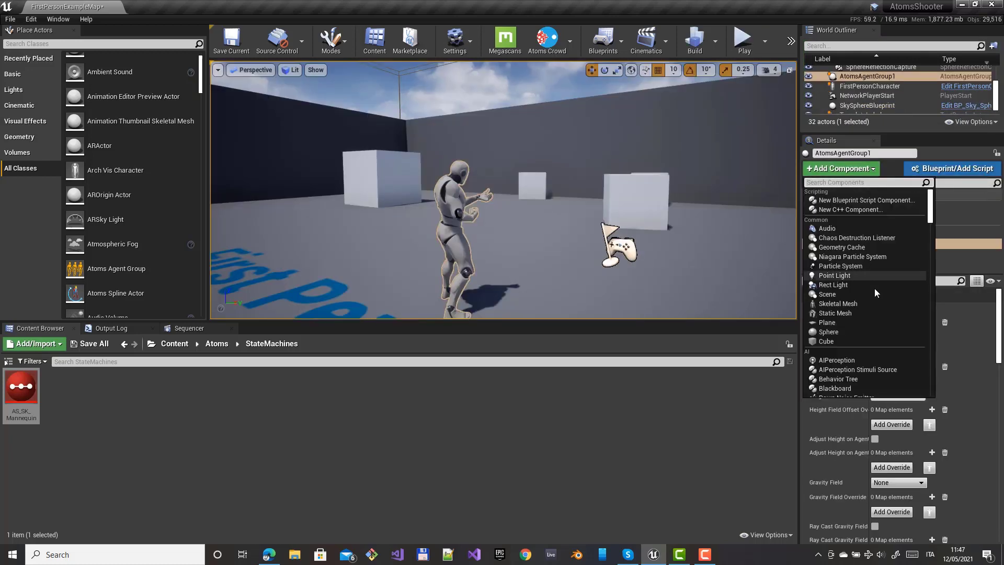
scroll(874, 288, down, 3)
scroll(873, 314, down, 3)
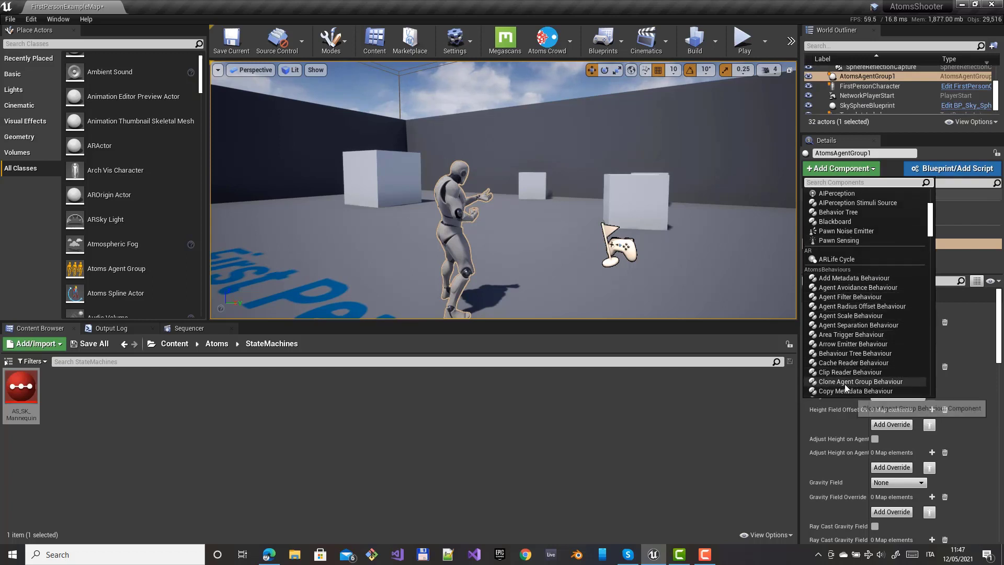
click(846, 391)
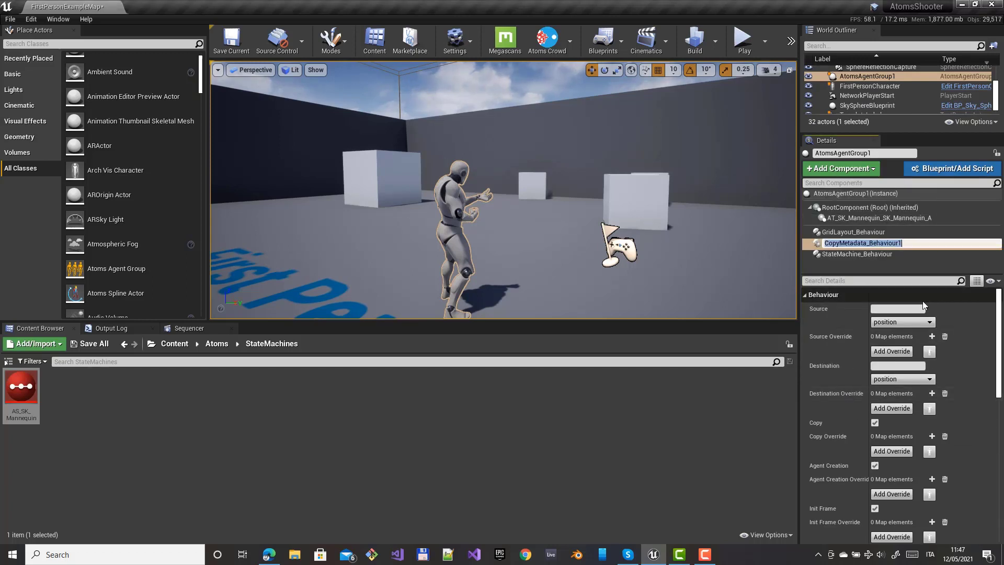
click(881, 310)
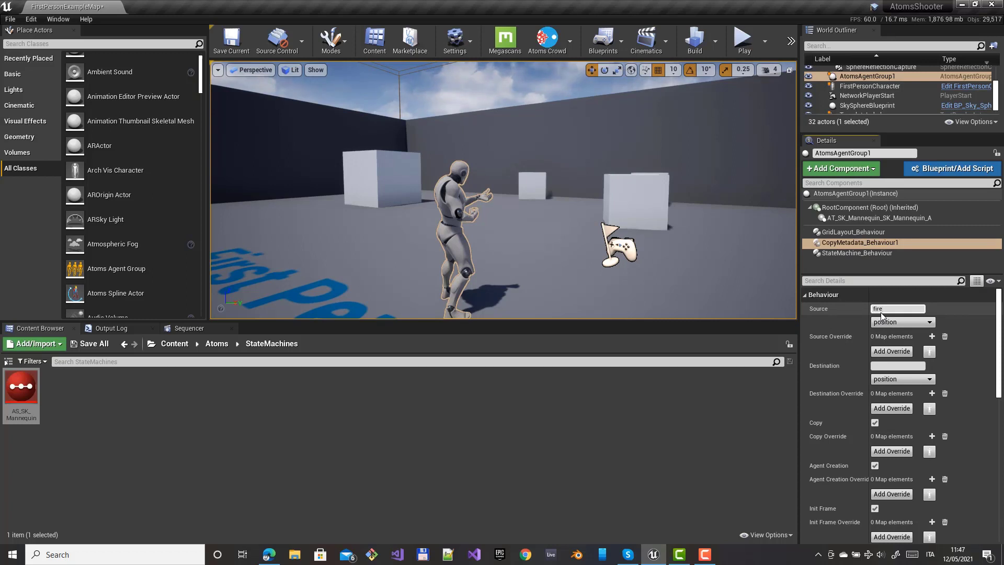
text(fire@hand_r)
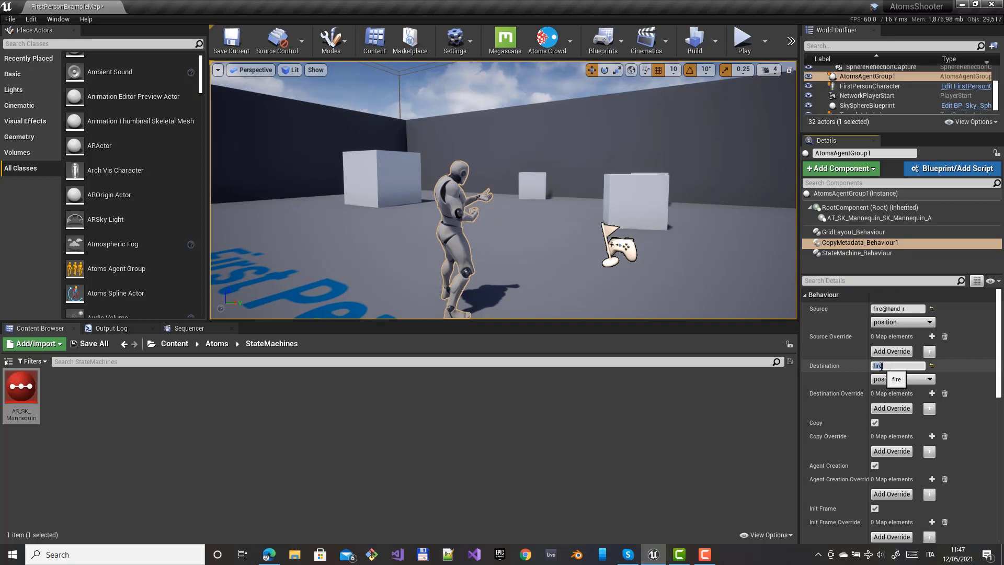
Run the level and check the agent's fire metadata in the gameplay debugger's Atoms category, walking around the agent, and stop the session.
click(744, 42)
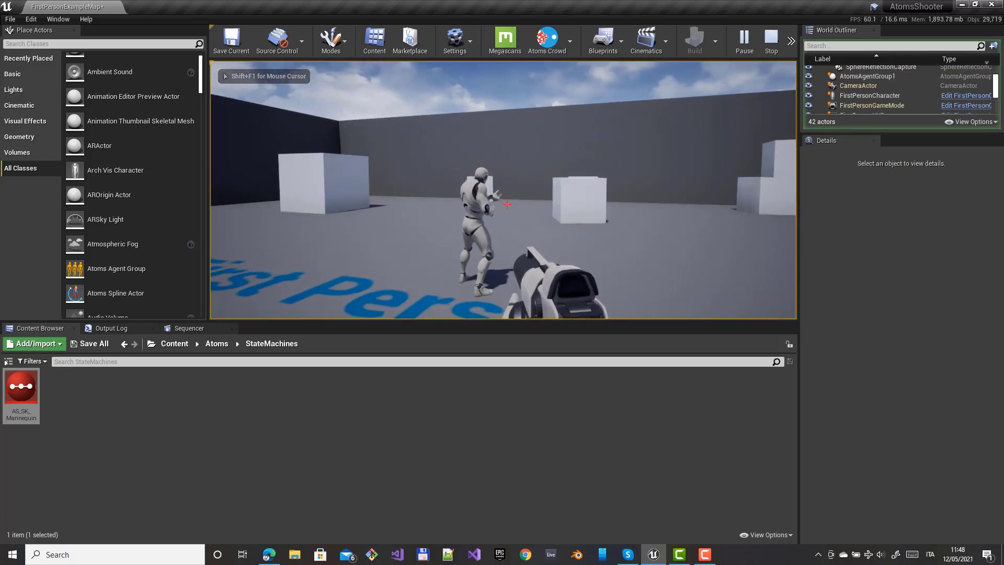
click(506, 204)
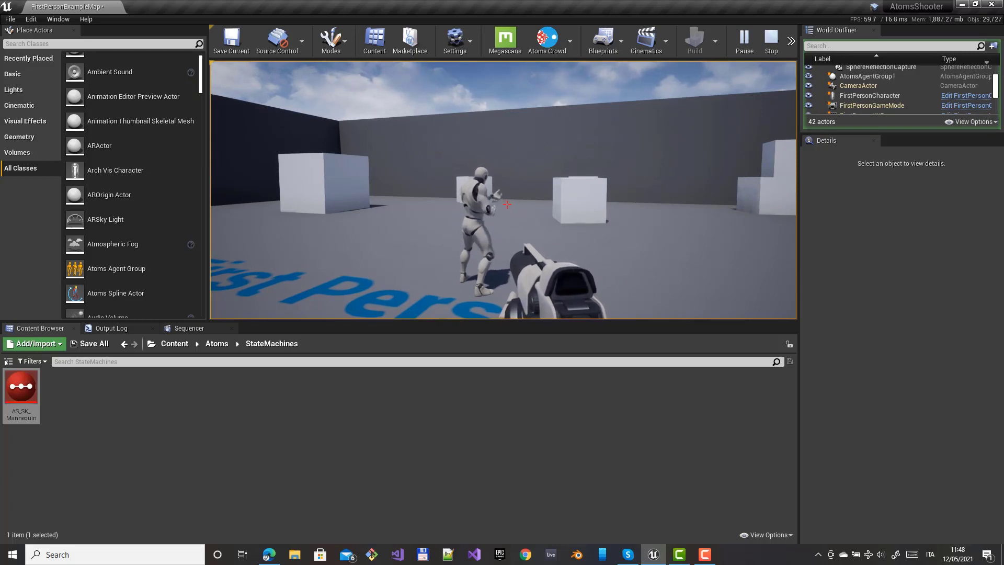
key(w)
key(apostrophe)
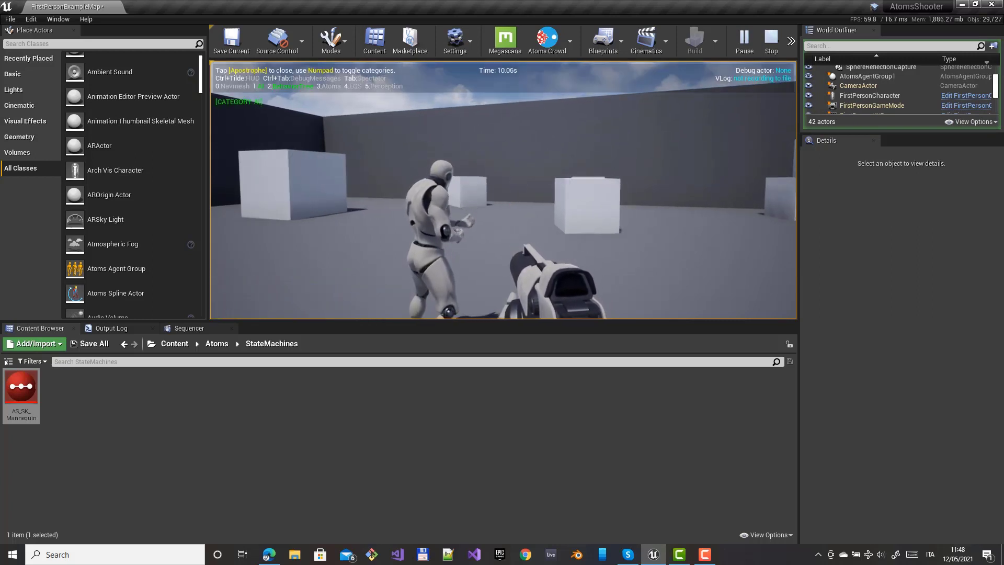
key(KP_3)
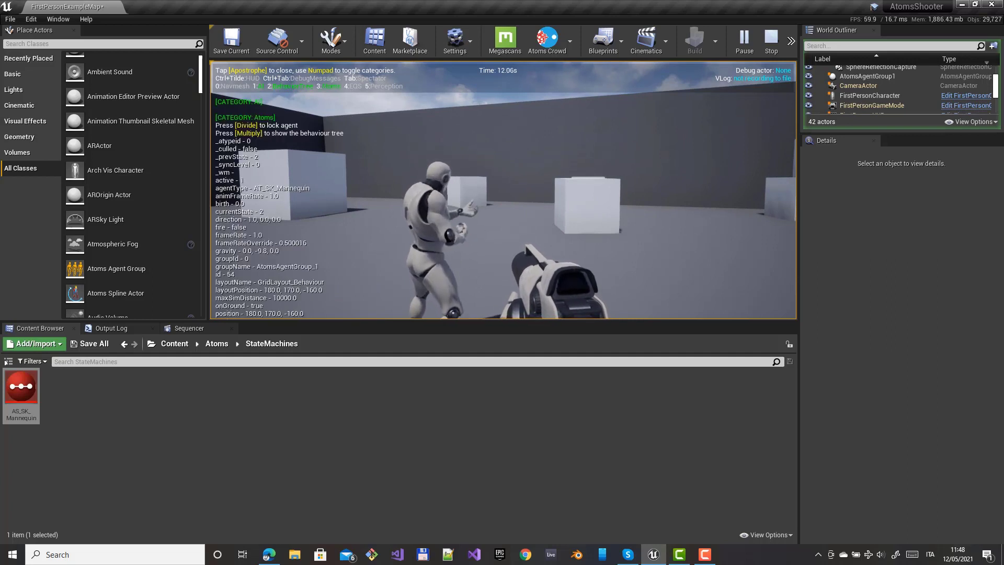
key(d)
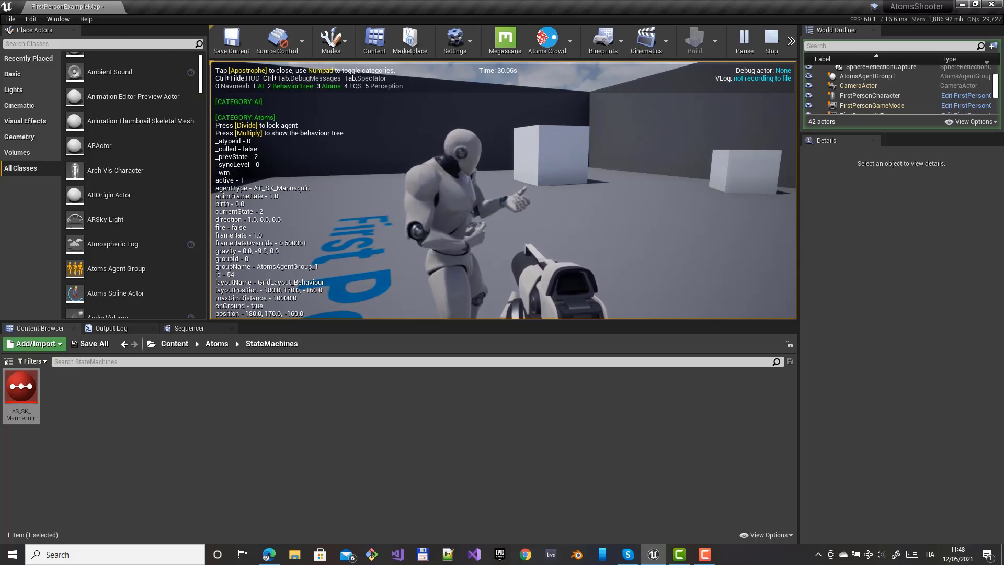
key(Escape)
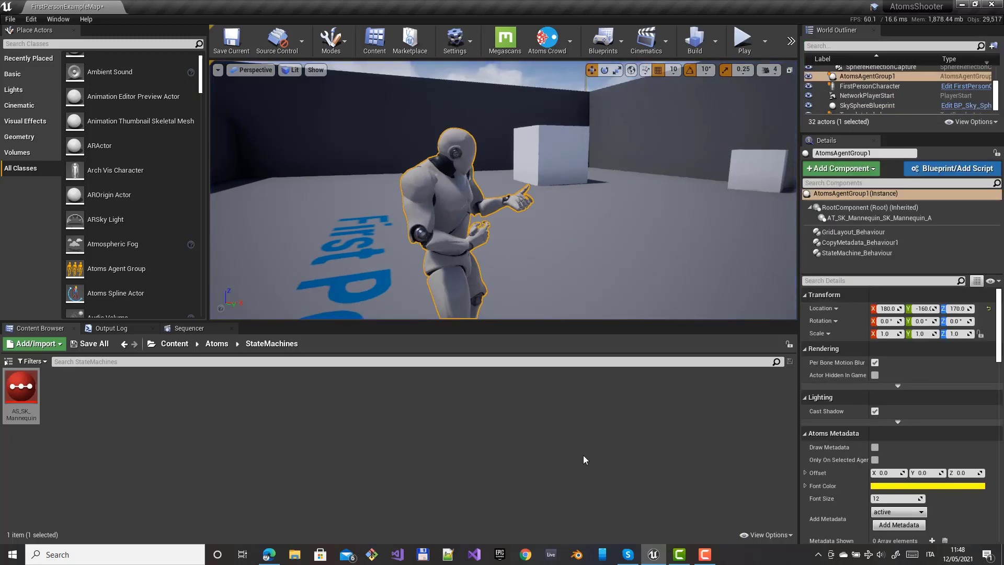